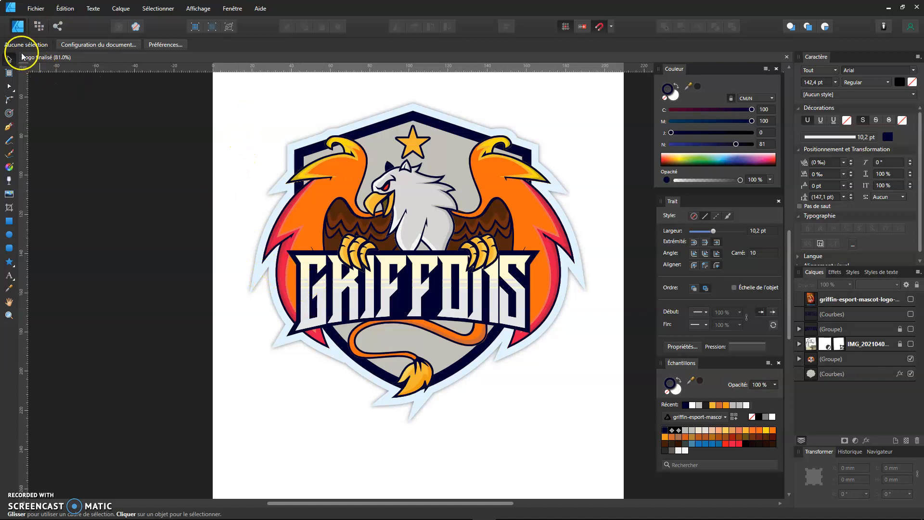
- Copy the whole griffin logo with its outline shape and create a 1600 × 900 px HD+ web document at 72 DPI
left_click_drag(228, 95, 605, 449)
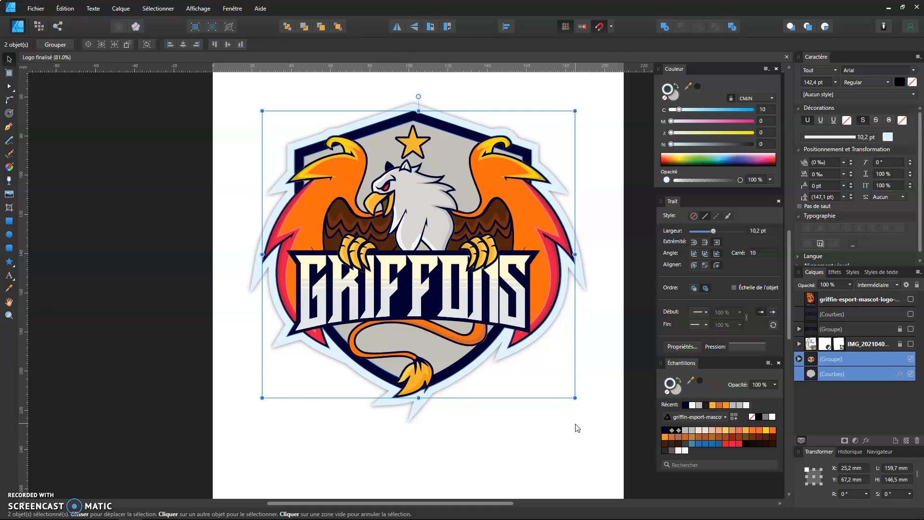
key("ctrl")
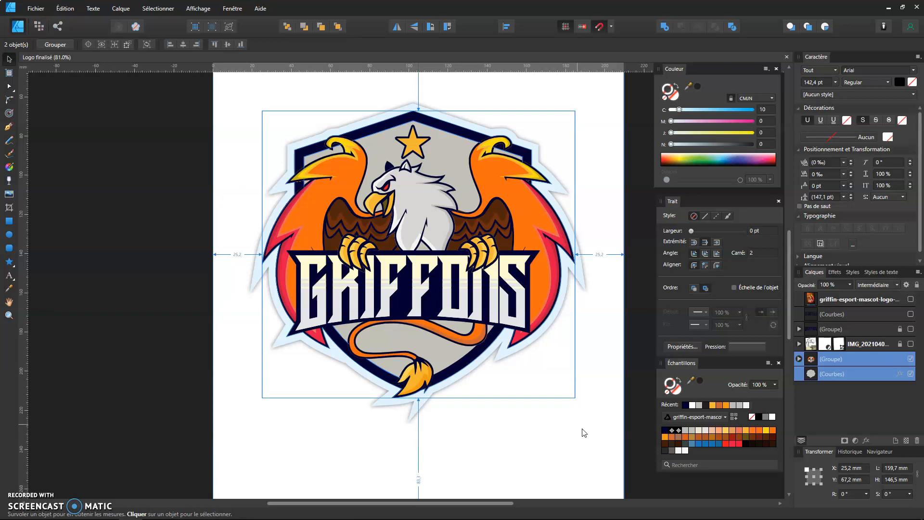
left_click(40, 12)
mouse_move(43, 21)
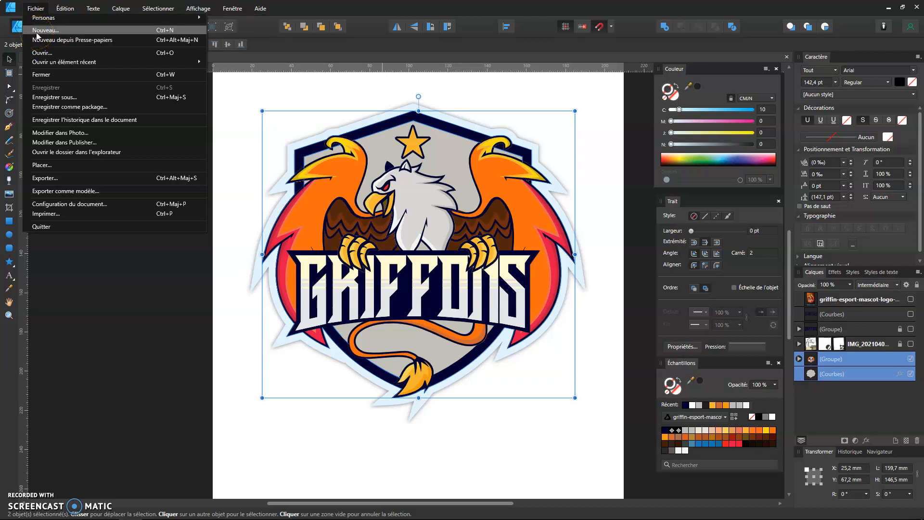
left_click(37, 34)
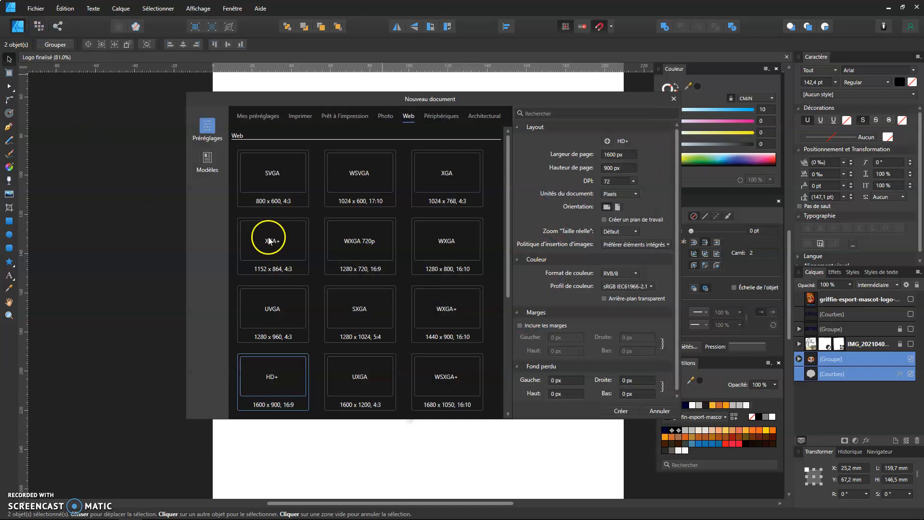
scroll(402, 243, "down", 2)
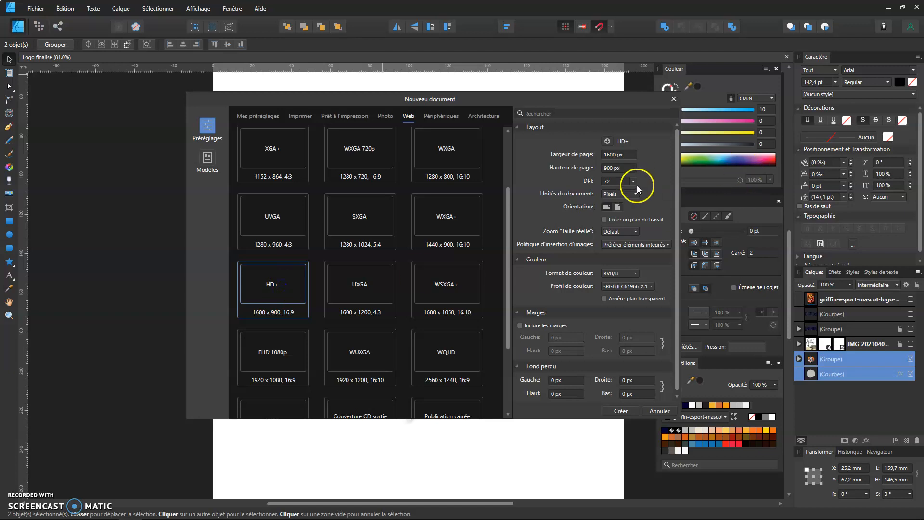
double_click(610, 183)
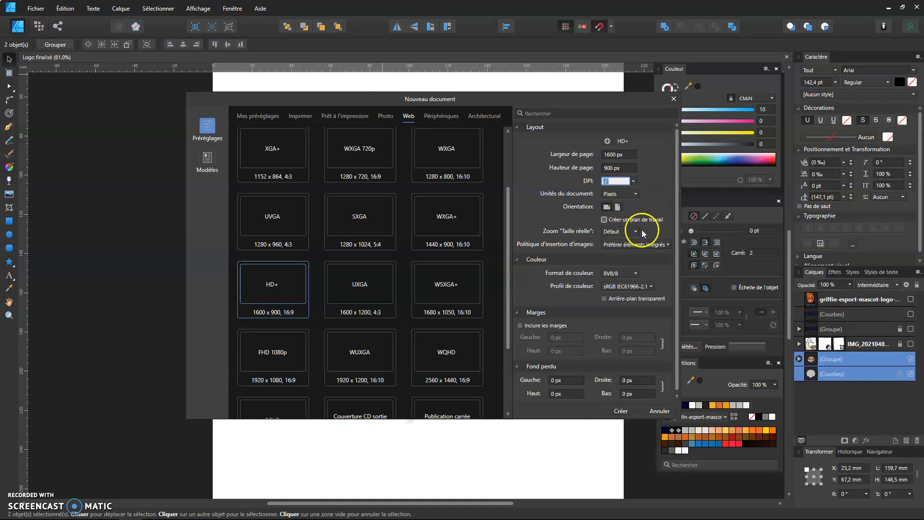
left_click(620, 411)
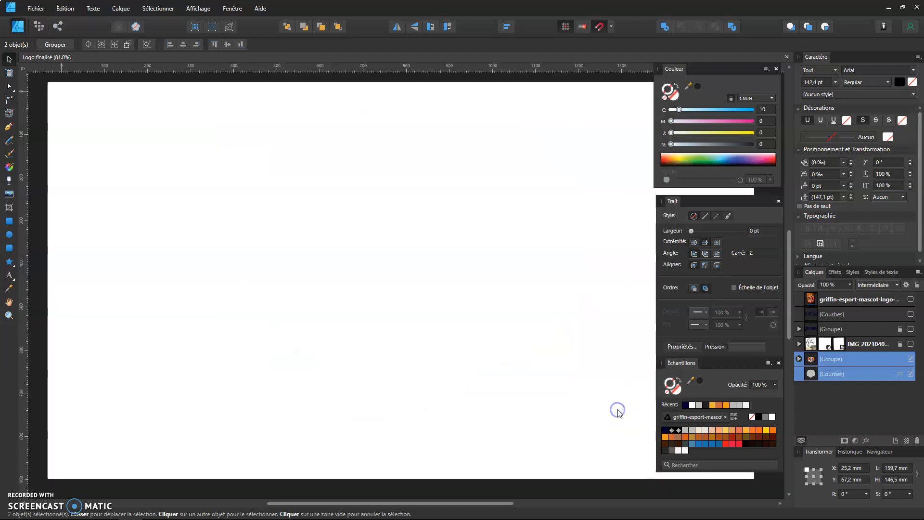
- Paste the logo into the new document, scale it down to about 861 × 790 px and move it up over the page
key("ctrl+v")
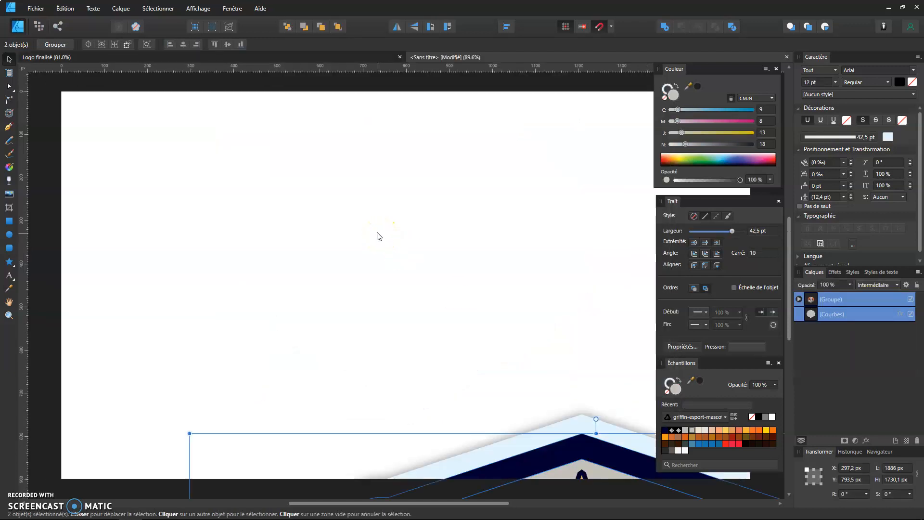
scroll(476, 268, "down", 5)
scroll(540, 340, "down", 2)
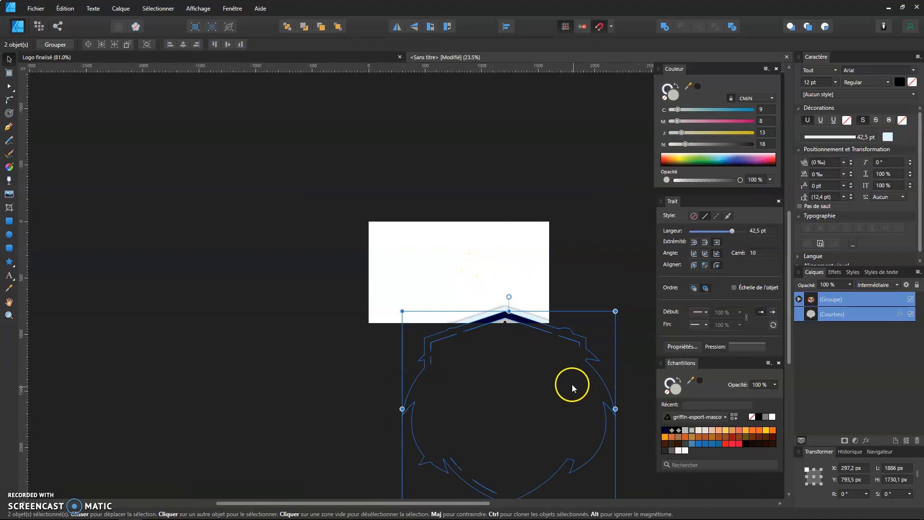
scroll(554, 340, "down", 3)
left_click_drag(602, 365, 529, 297)
left_click_drag(506, 252, 517, 214)
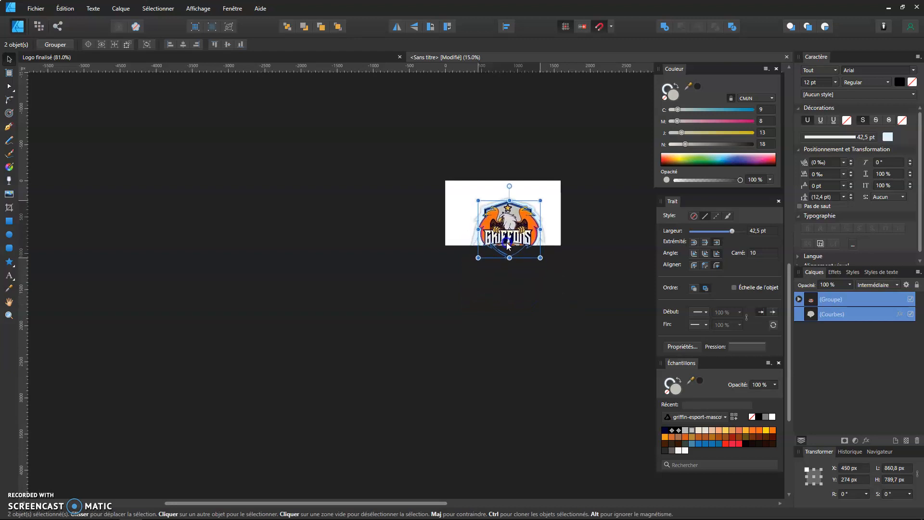
- Delete the griffin artwork group from the pasted logo, keeping only the background outline shape
scroll(517, 214, "up", 6)
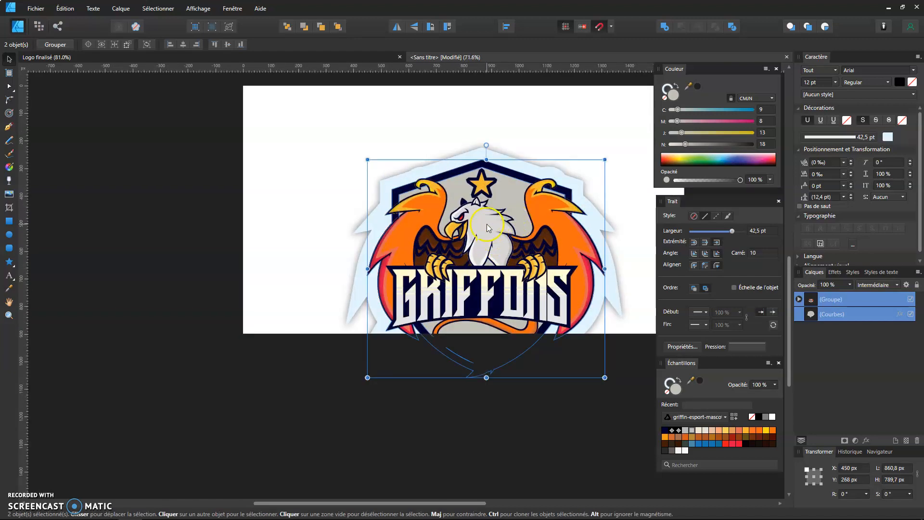
scroll(487, 228, "up", 2)
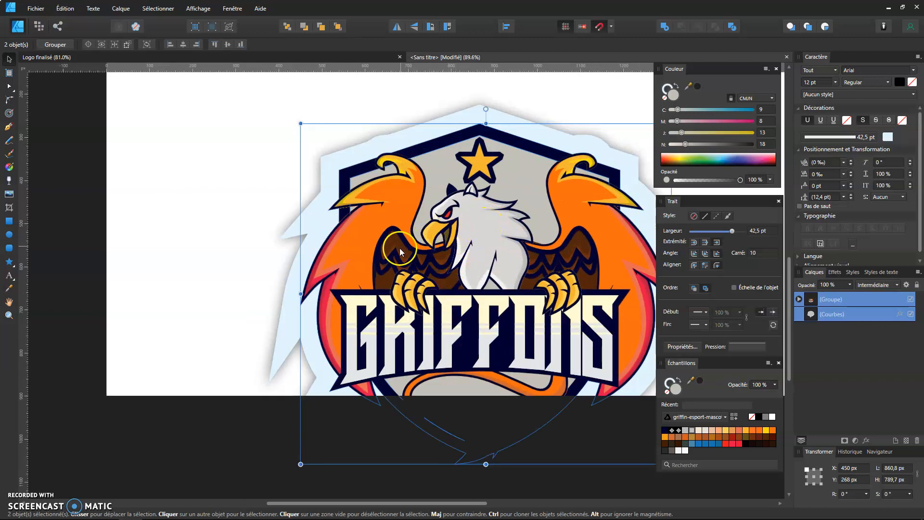
left_click(520, 263)
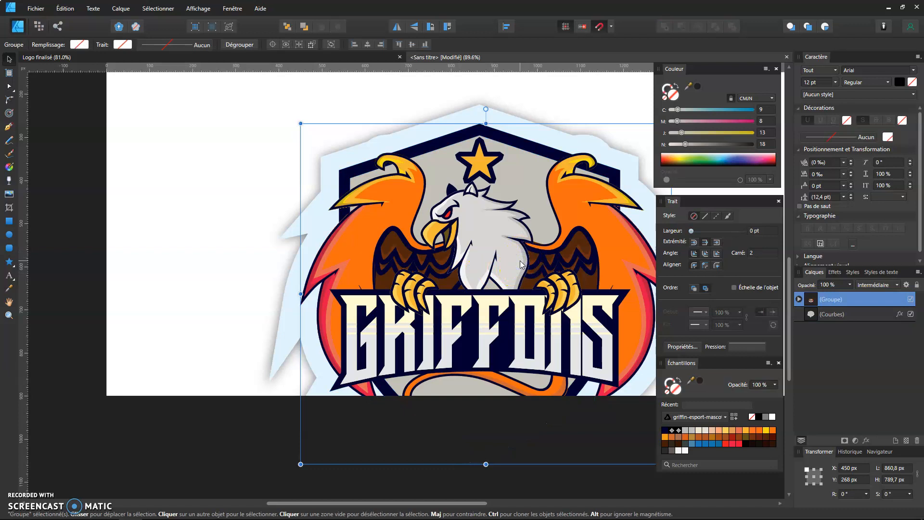
key("Delete")
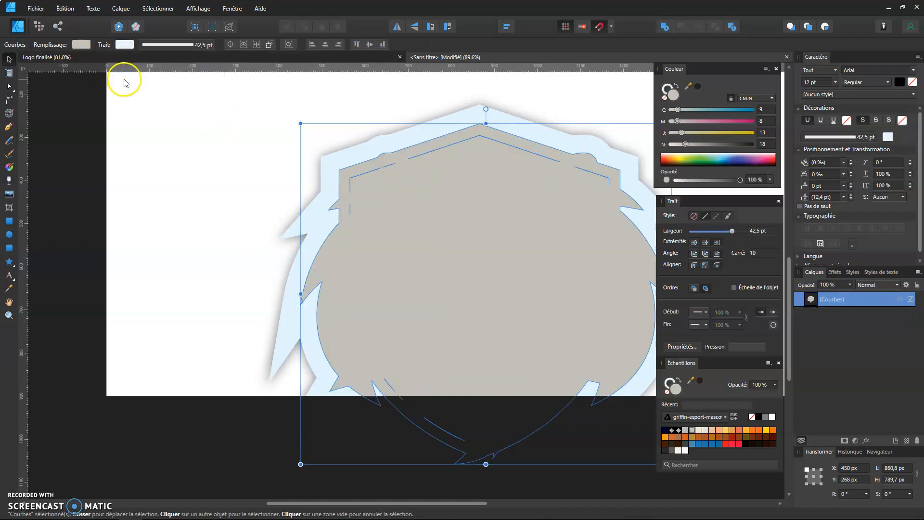
- Undo the deletion, the moving, the scaling and the pasting of the logo in the new document
key("ctrl+z")
key("ctrl+z")
key("ctrl+z")
key("ctrl+z")
key("ctrl+z")
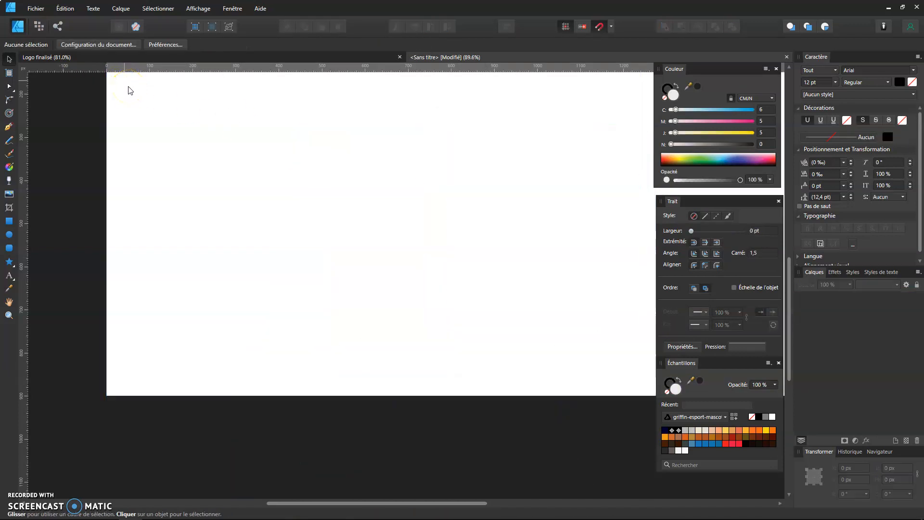
- In the Logo finalisé document, align the star's stroke to the inside and set its width to 1.8 pt
left_click(111, 58)
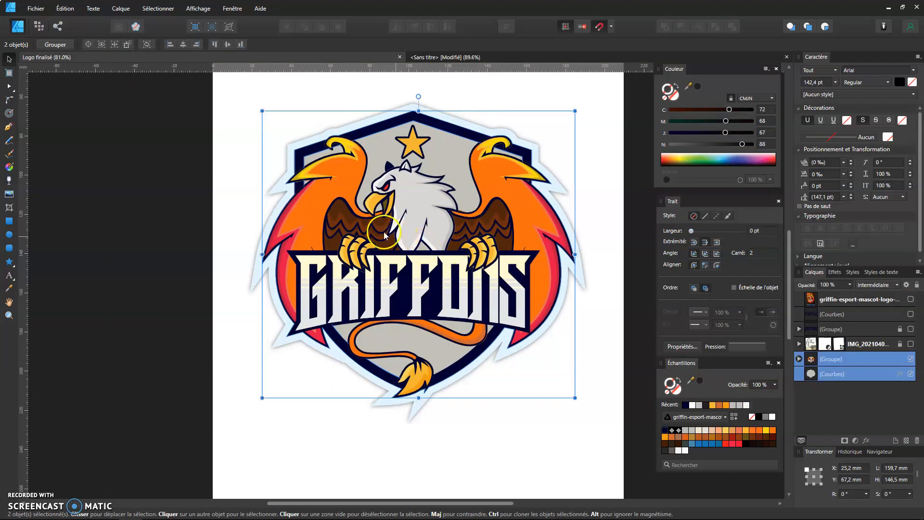
scroll(381, 197, "up", 3)
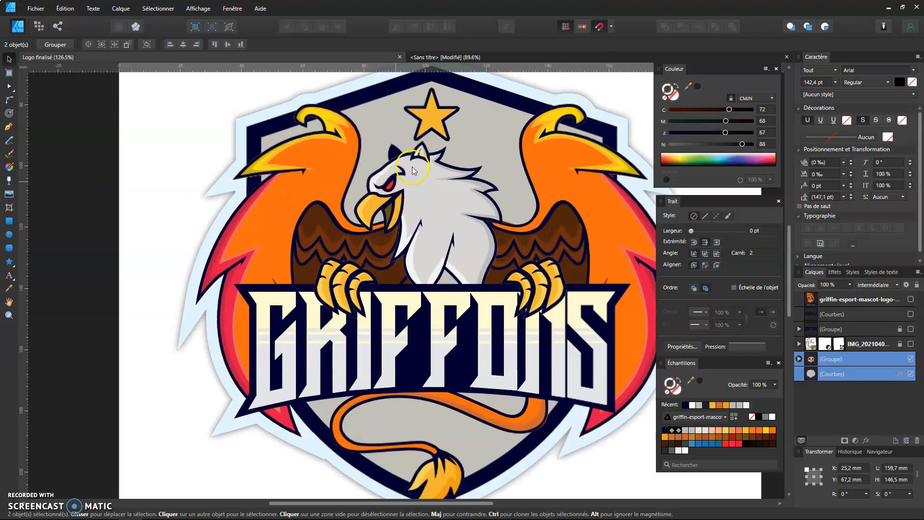
double_click(419, 139)
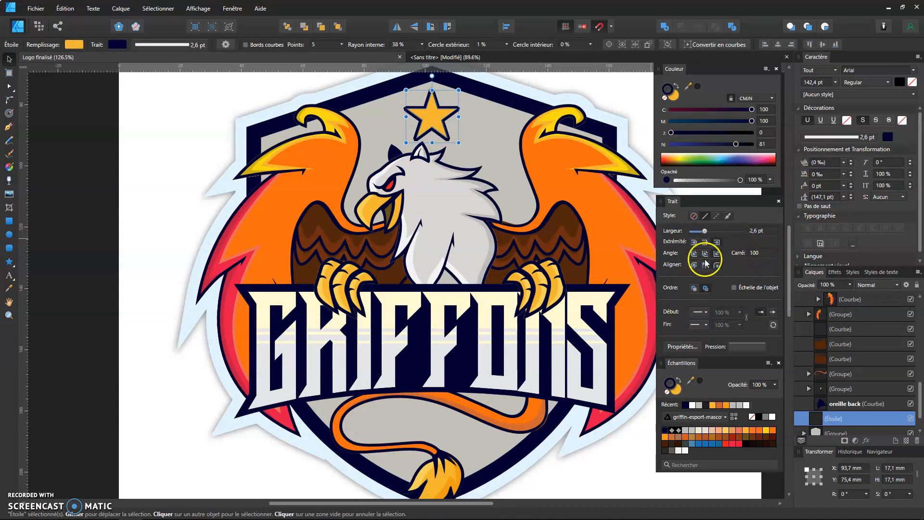
scroll(432, 116, "up", 4)
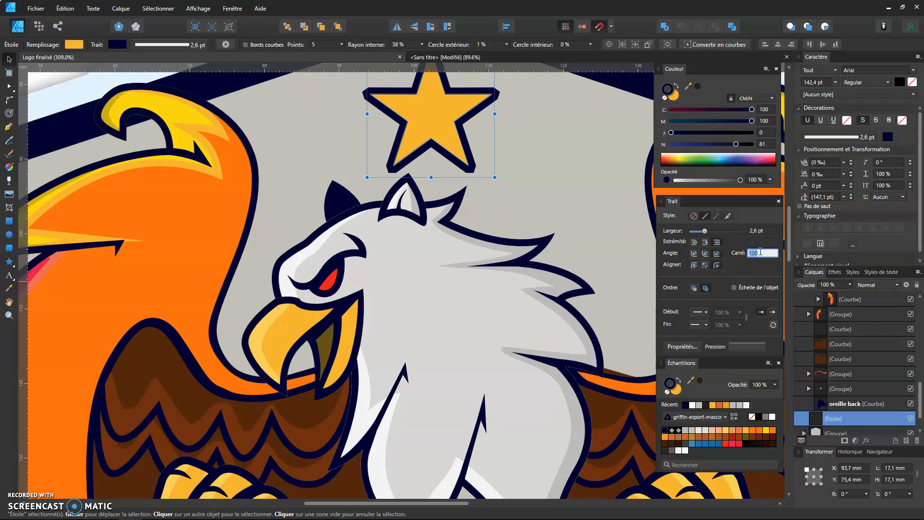
left_click(716, 265)
left_click(706, 265)
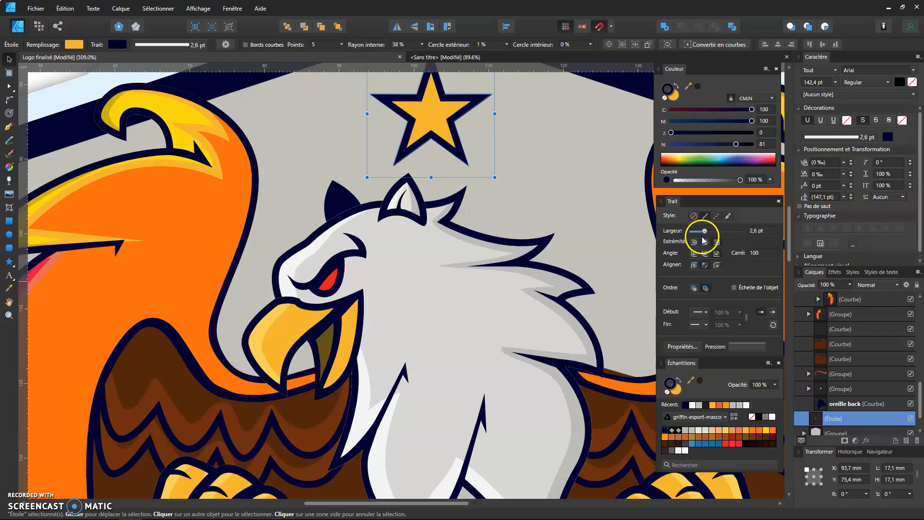
left_click_drag(706, 231, 703, 233)
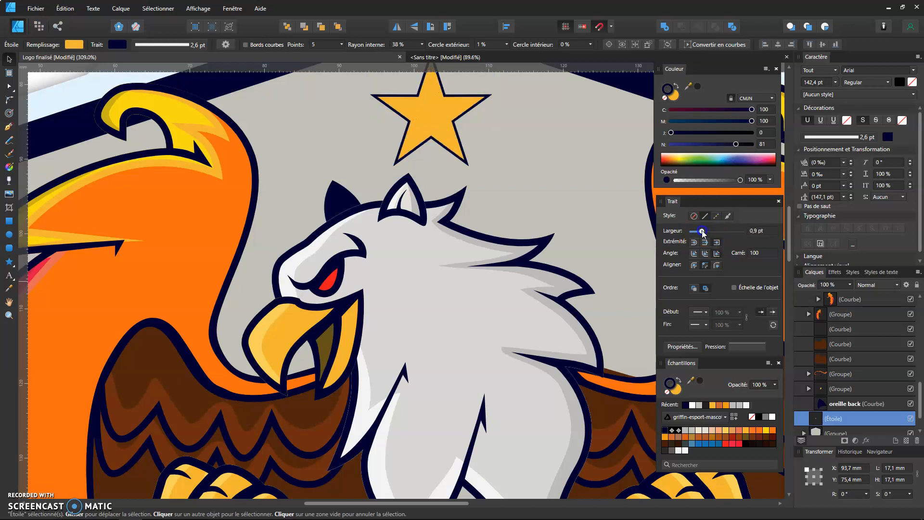
left_click_drag(703, 233, 704, 233)
- Expand the star's stroke into a separate filled curve and clear the selection
scroll(462, 216, "down", 5)
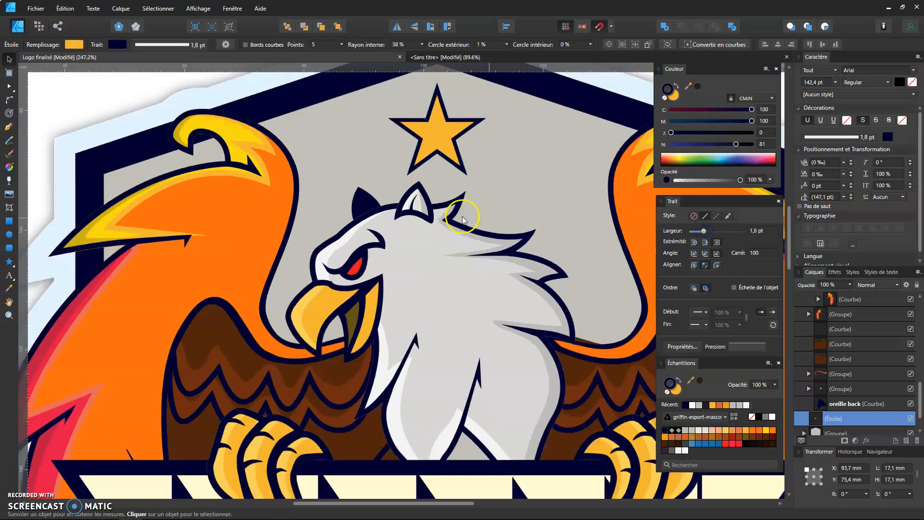
scroll(481, 272, "up", 2)
scroll(480, 272, "down", 2)
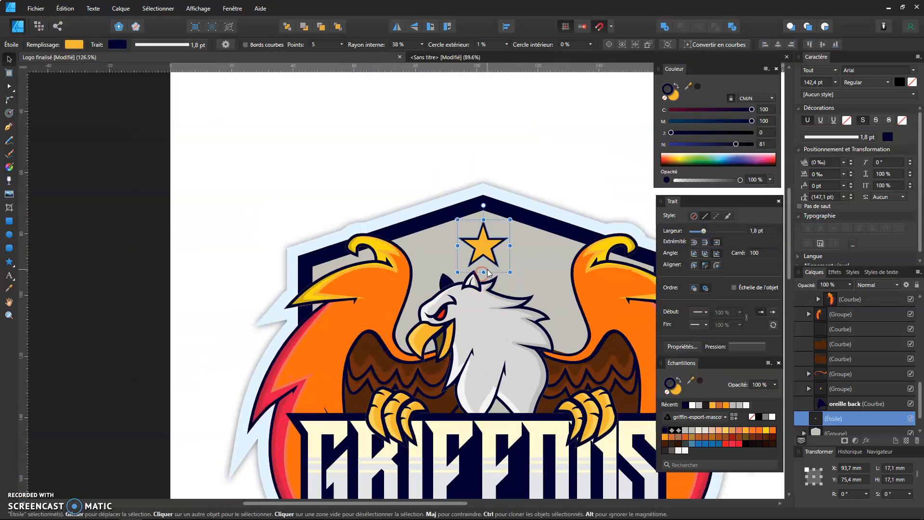
scroll(503, 206, "down", 3)
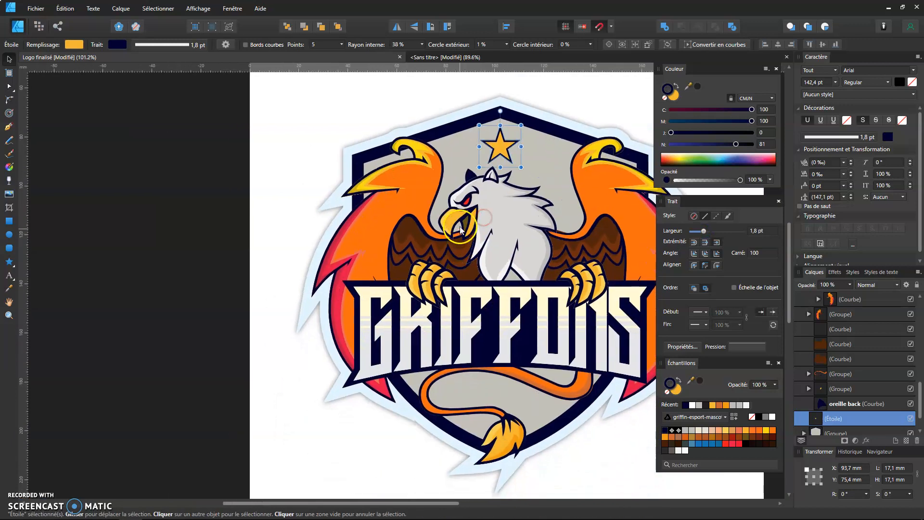
left_click(121, 8)
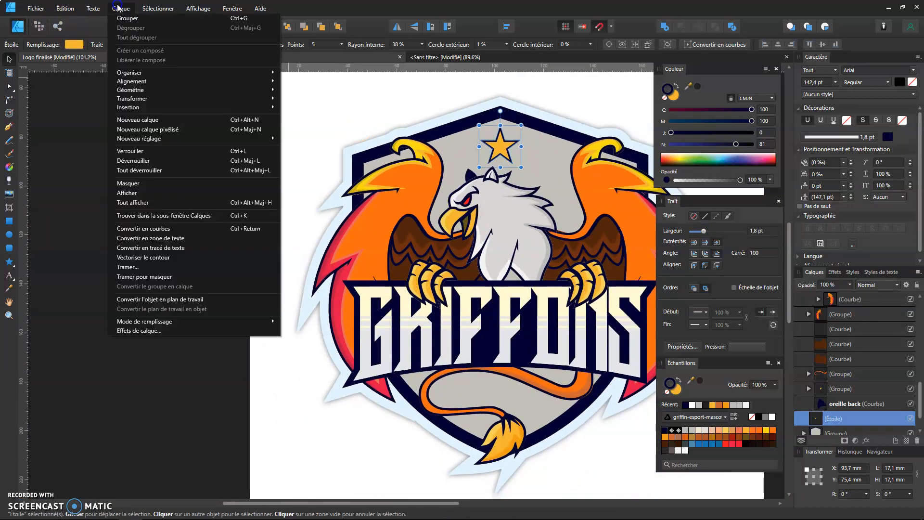
left_click(168, 257)
left_click(299, 134)
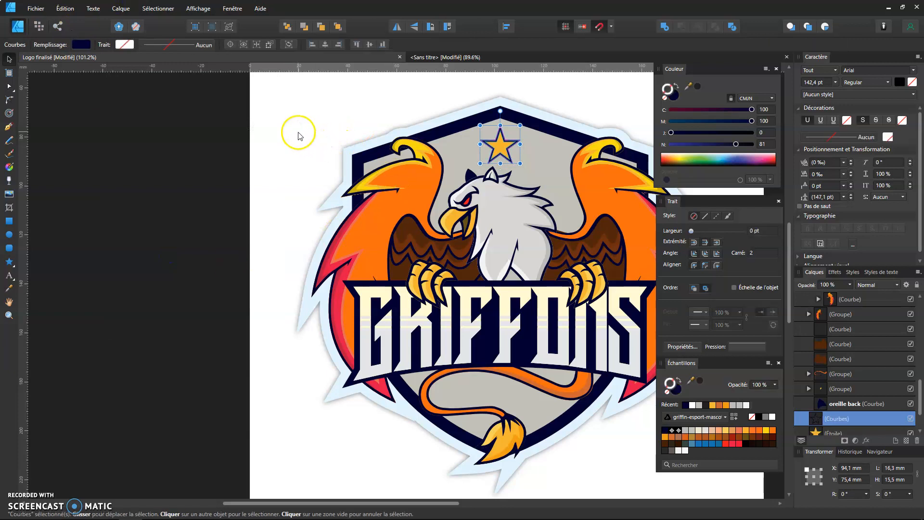
- Select the dark outline curve of the brown feathers on the left wing inside its nested groups
scroll(428, 277, "up", 3)
scroll(427, 277, "up", 2)
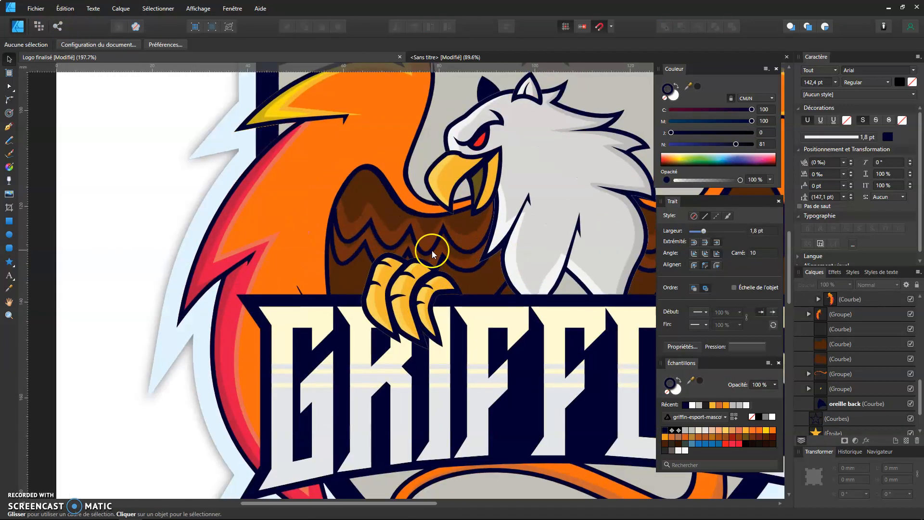
left_click(431, 251)
scroll(440, 247, "down", 3)
scroll(495, 198, "up", 8)
scroll(495, 197, "down", 8)
scroll(438, 223, "down", 3)
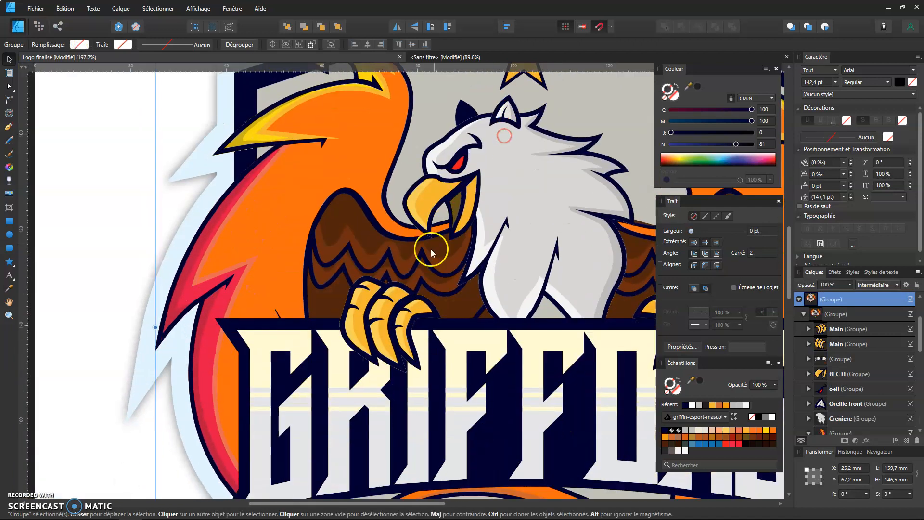
double_click(416, 267)
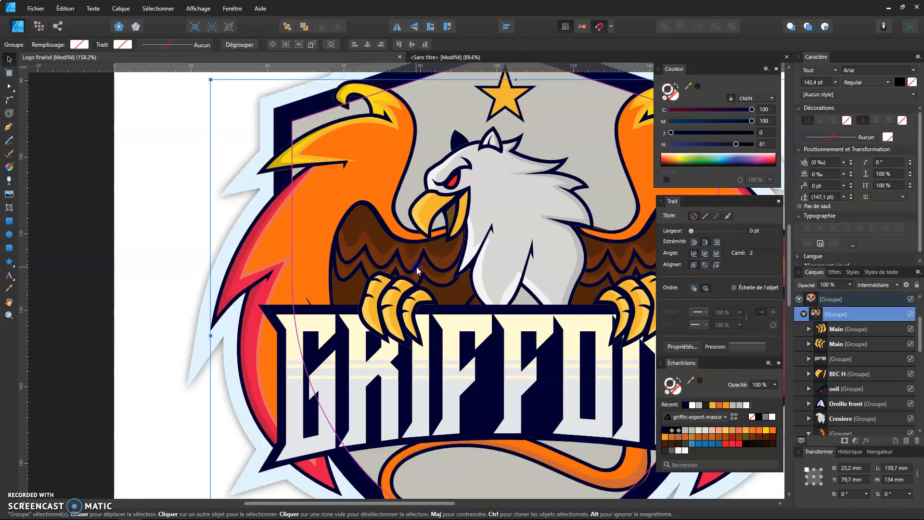
double_click(417, 267)
double_click(417, 266)
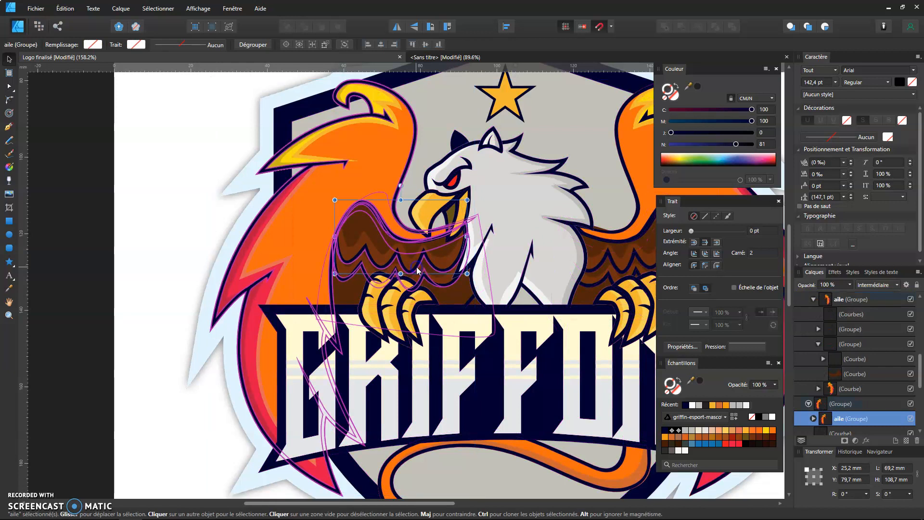
double_click(417, 266)
left_click(424, 282, "shift")
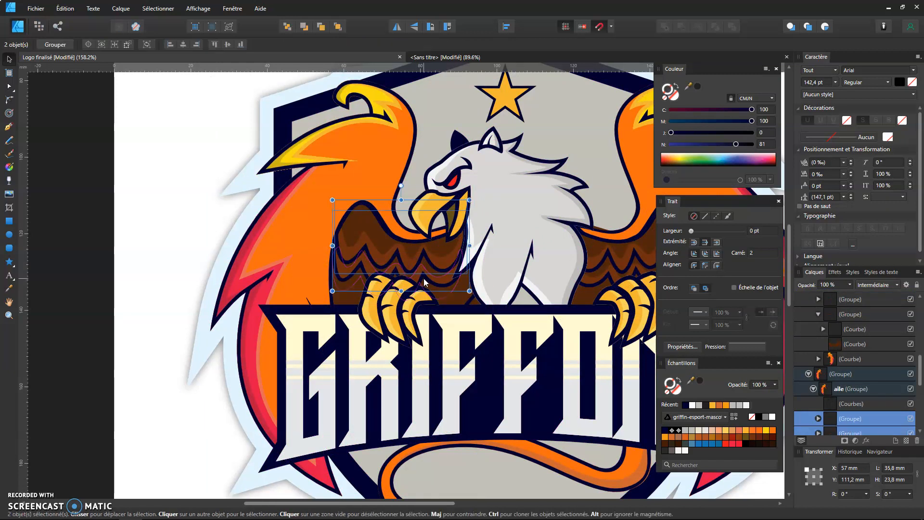
left_click(485, 283)
left_click(449, 270)
double_click(437, 269)
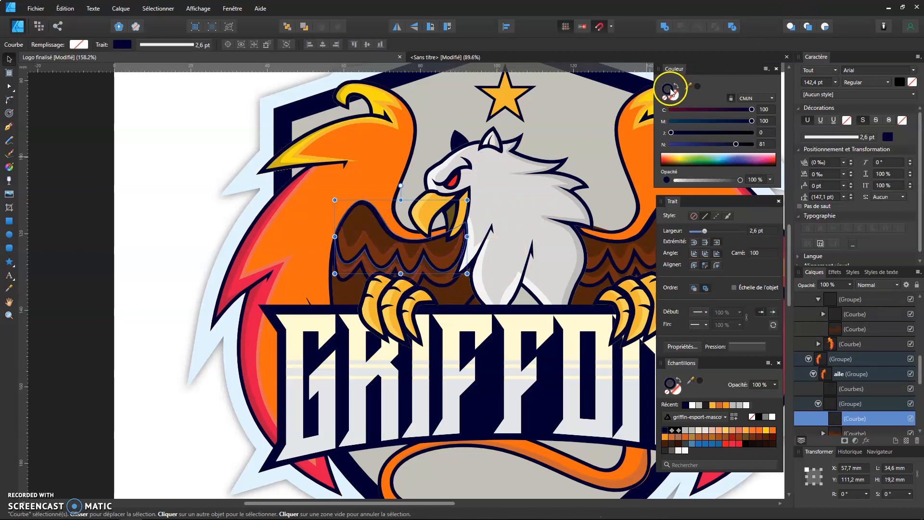
- Select all objects that share the feather outline's stroke colour
left_click(157, 8)
mouse_move(164, 77)
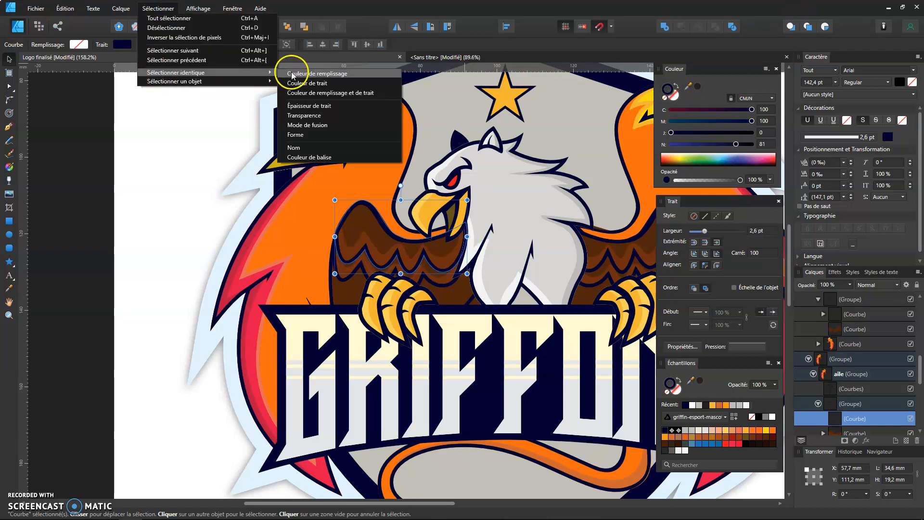
left_click(312, 85)
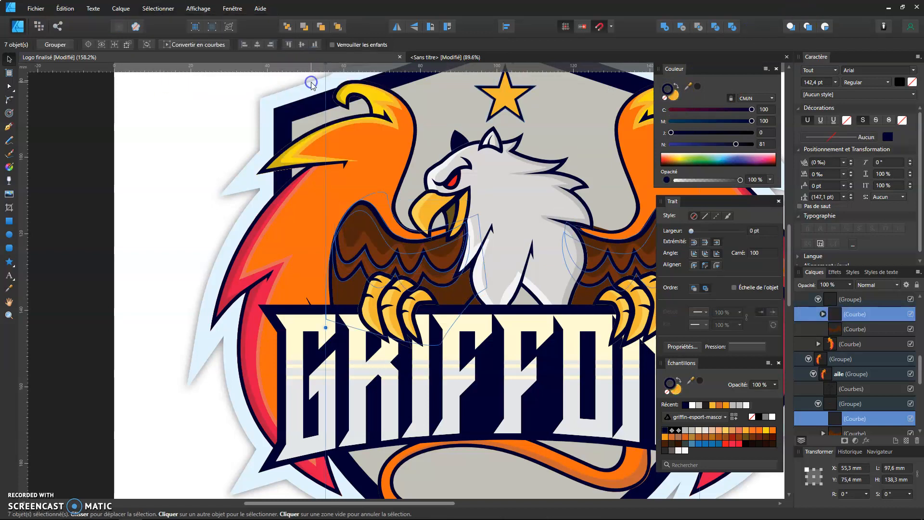
scroll(514, 282, "down", 1)
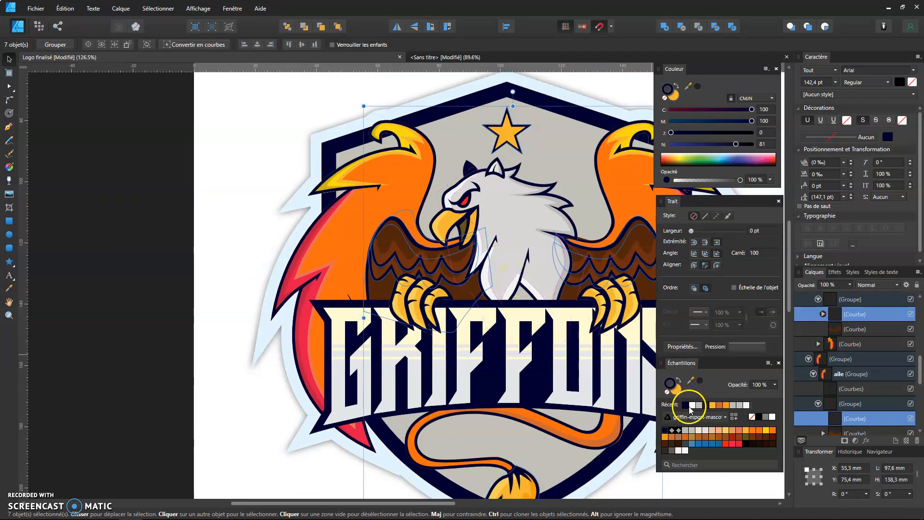
- Expand the strokes of the selected feather outline curves into filled curves
left_click(120, 9)
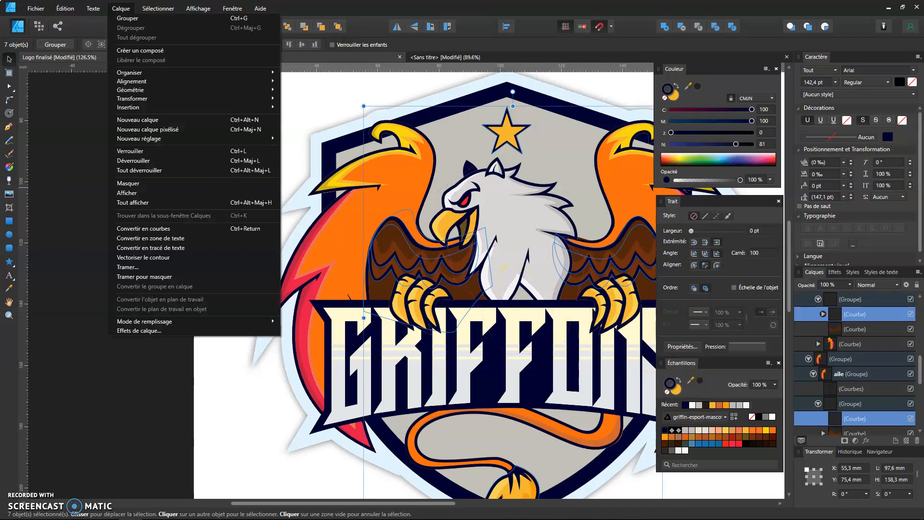
left_click(154, 259)
left_click(150, 249)
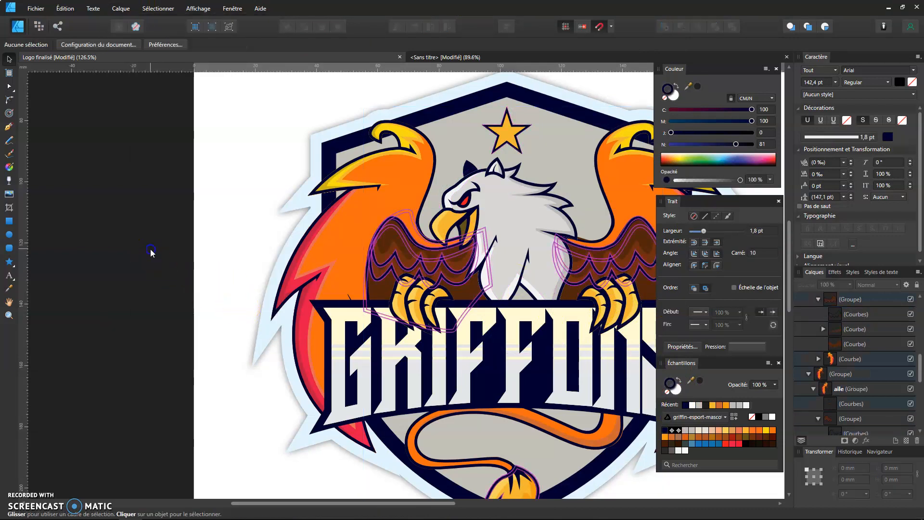
- Select the whole Griffons logo and paste a copy of it into the untitled document
scroll(530, 274, "down", 4)
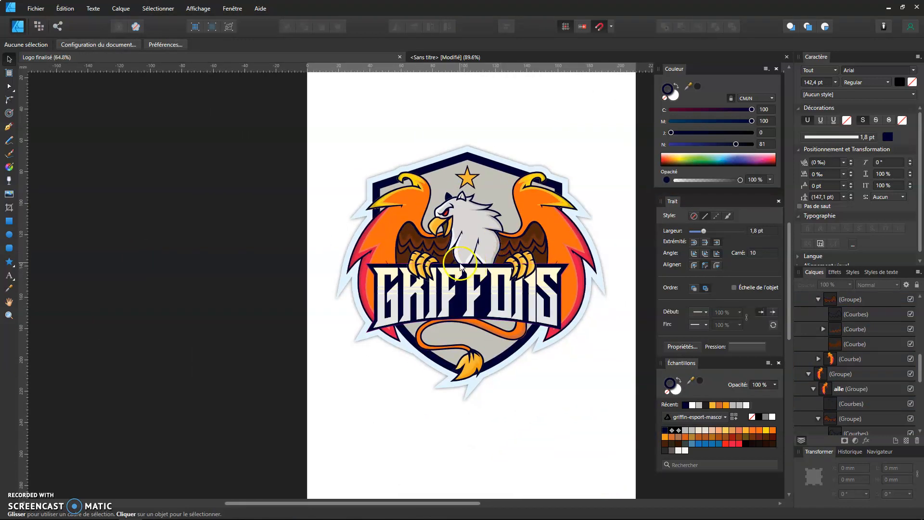
left_click_drag(312, 108, 635, 476)
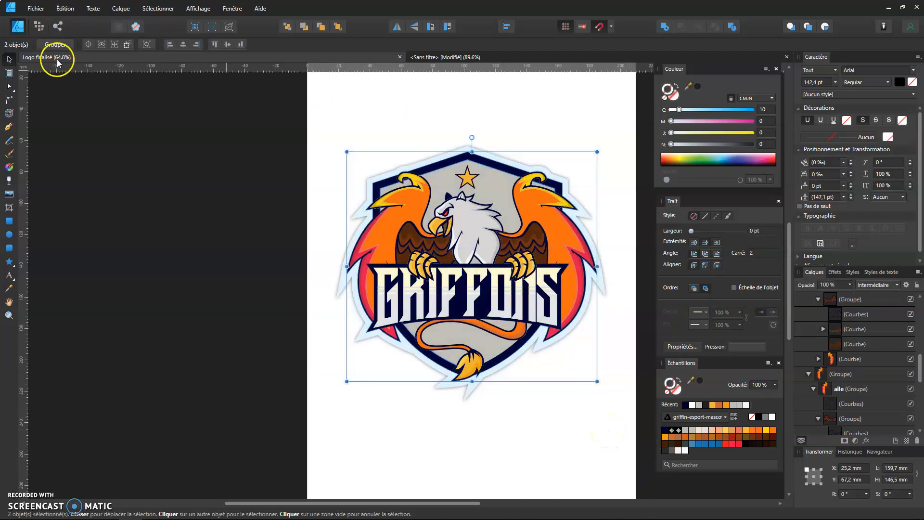
left_click(464, 56)
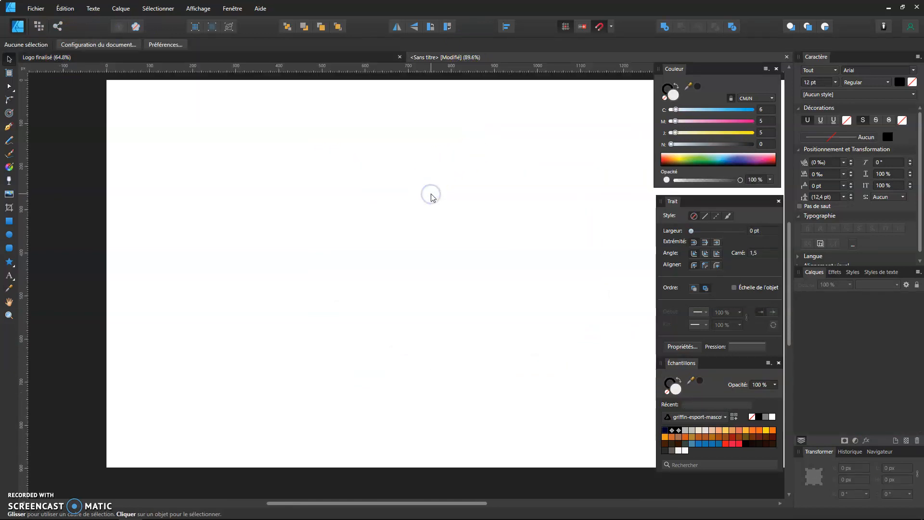
key("ctrl+v")
- Scale the pasted logo down to about 651 × 597 px, place it on the white page at about X 750, Y 272 px, and deselect it
scroll(431, 197, "down", 4)
scroll(569, 344, "down", 1)
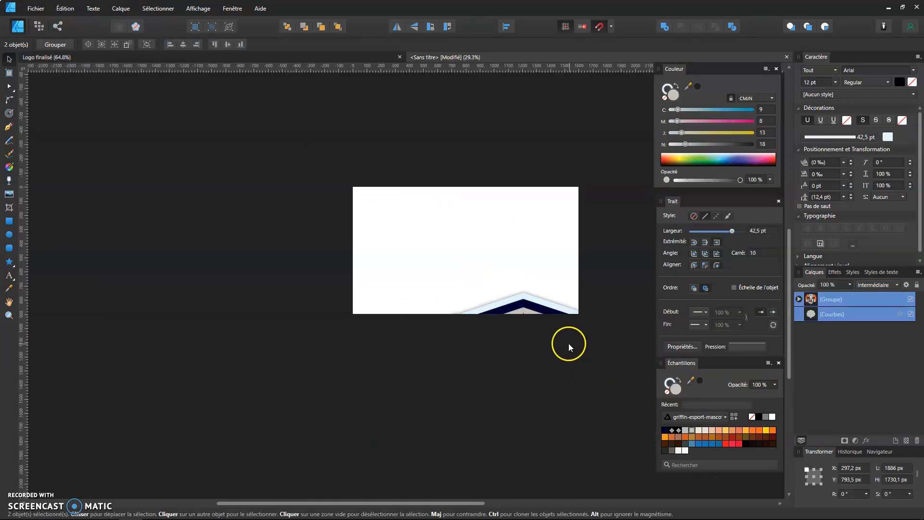
scroll(569, 344, "down", 3)
left_click_drag(608, 437, 445, 262)
left_click_drag(404, 208, 467, 134)
scroll(481, 133, "up", 3)
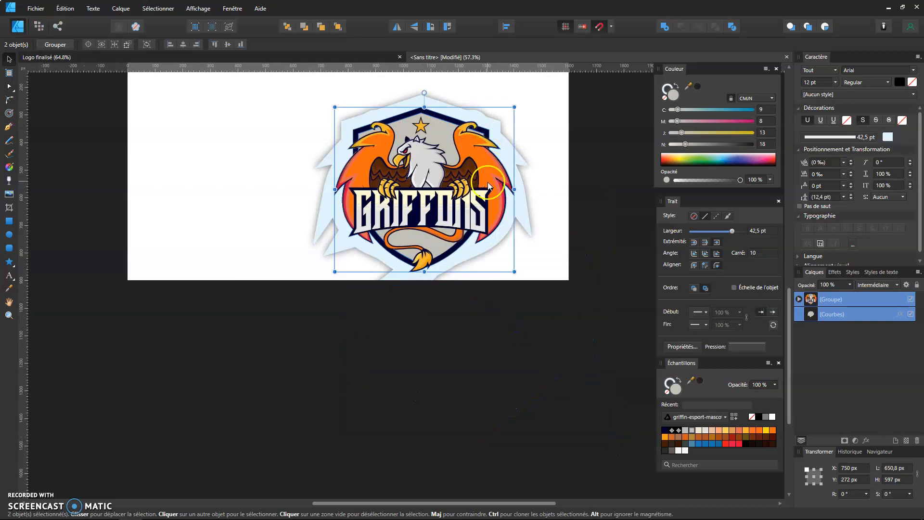
scroll(491, 192, "up", 1)
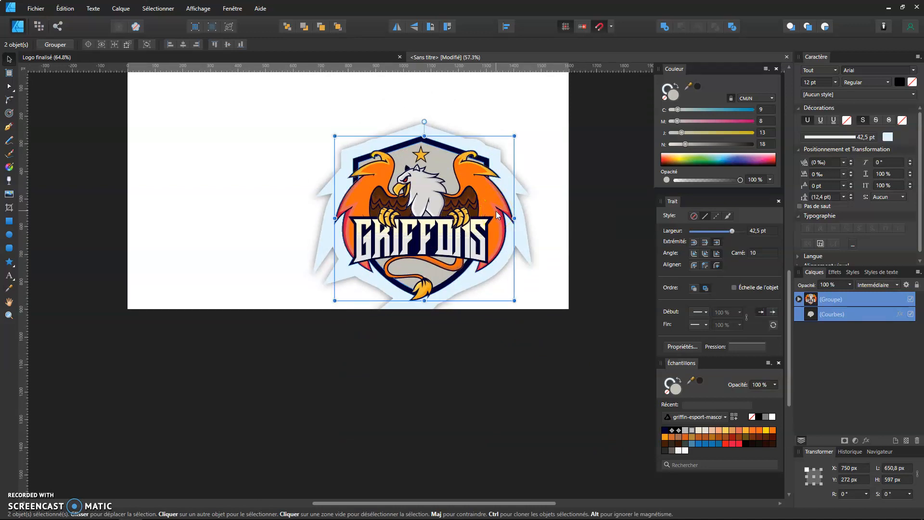
left_click(584, 255)
- Switch back to the Logo finalisé document and select the shield group located below the star
left_click(252, 56)
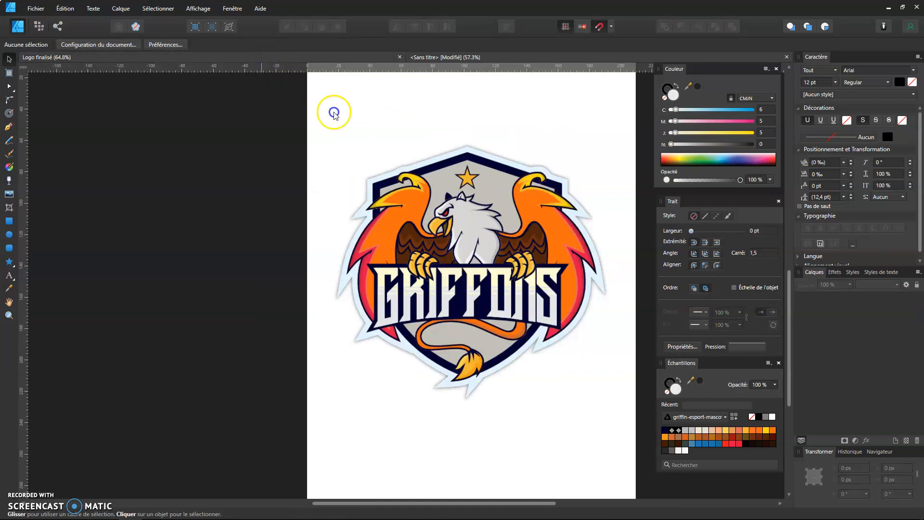
left_click(423, 229)
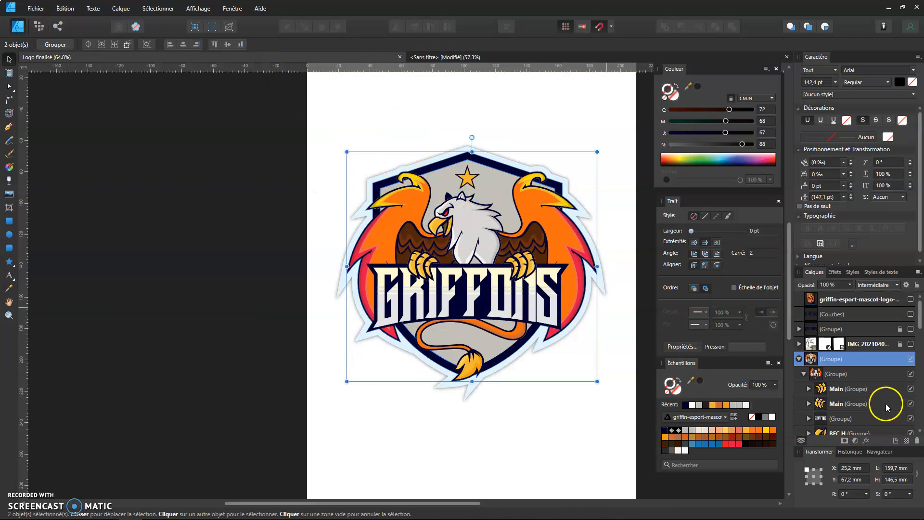
scroll(893, 406, "down", 5)
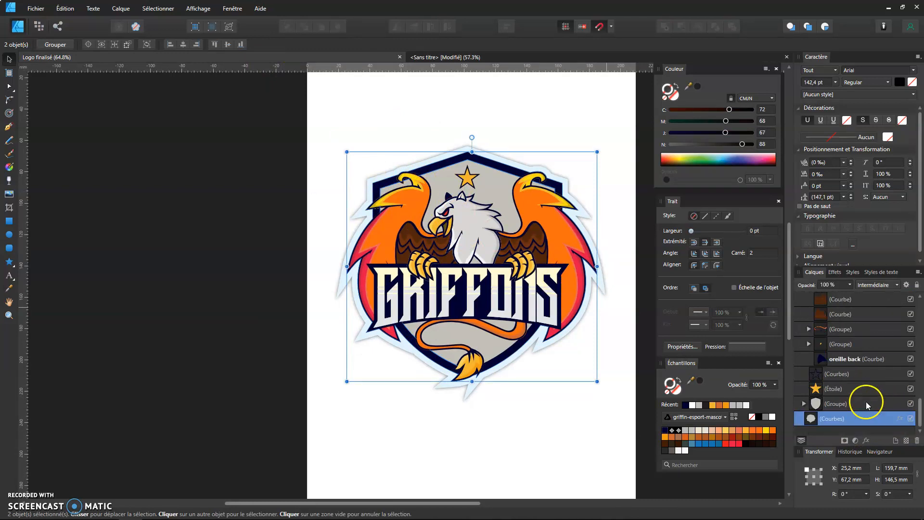
left_click(839, 407)
left_click(803, 403)
left_click(804, 404)
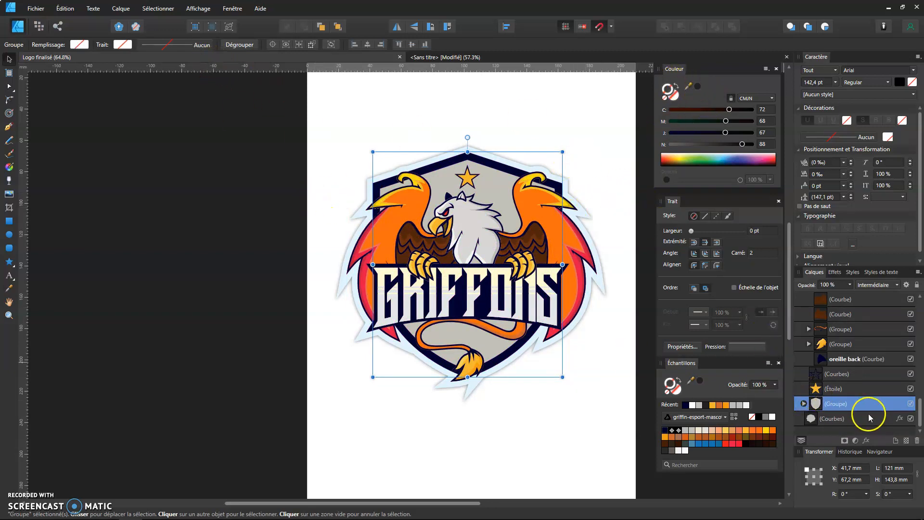
- Look inside the shield group and select its dark outline curves to check their fill and stroke
double_click(859, 403)
left_click(803, 403)
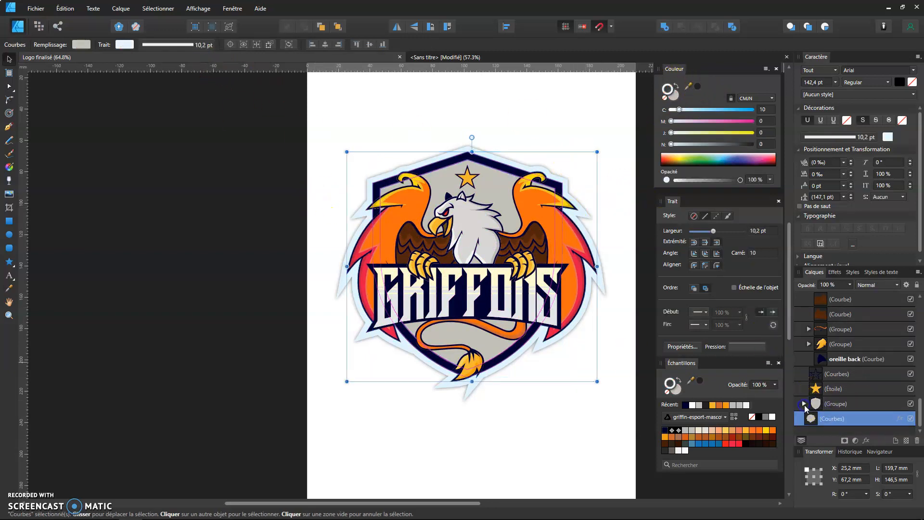
left_click(498, 221)
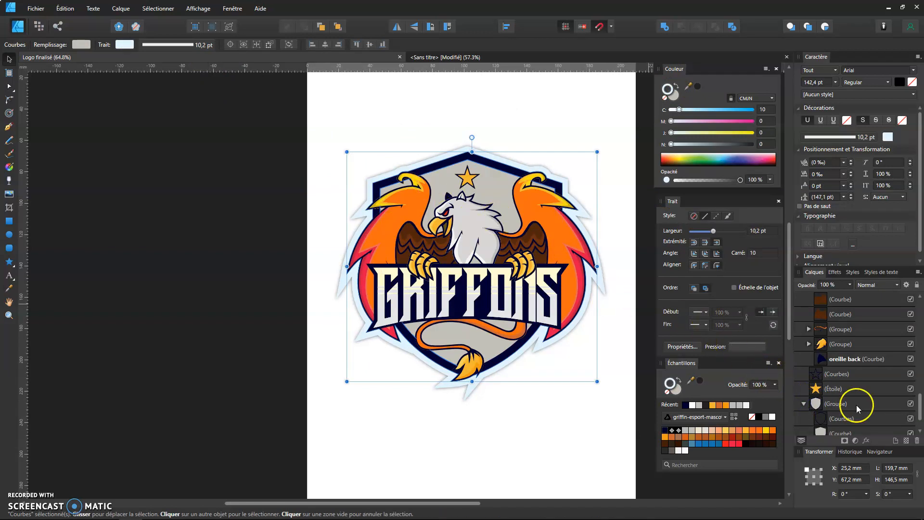
left_click(856, 405)
left_click(803, 404)
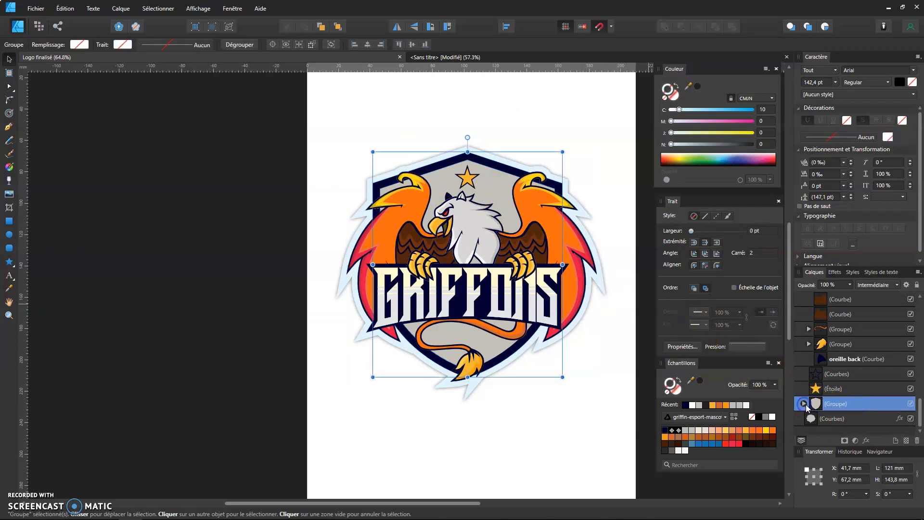
left_click(803, 404)
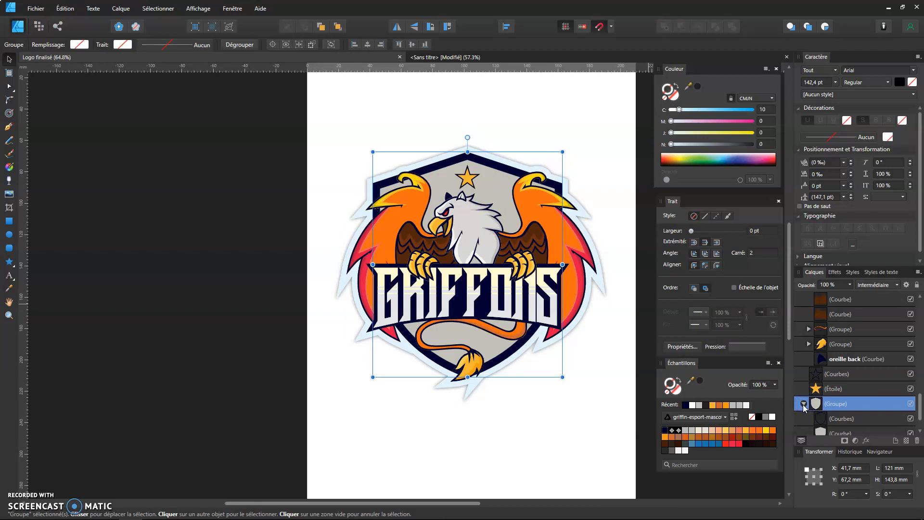
left_click(821, 420)
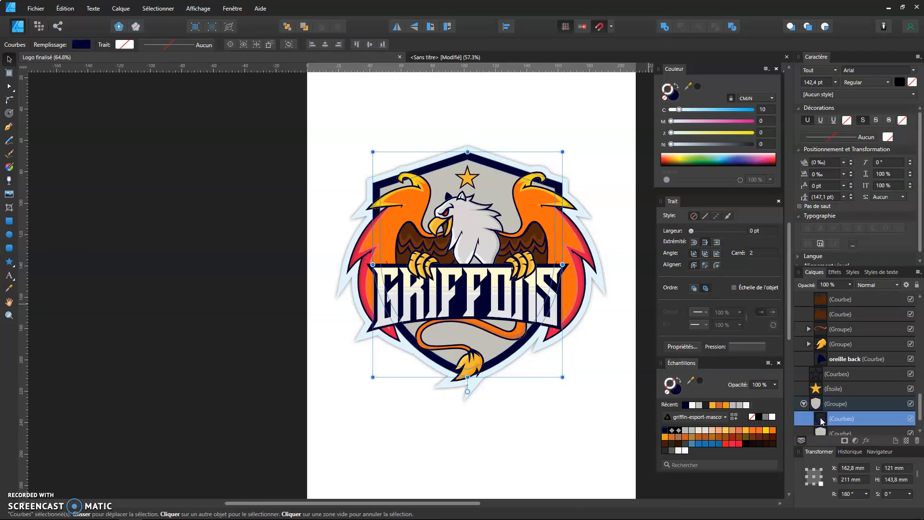
- Try to expand the strokes of the whole shield group into filled curves
left_click(816, 405)
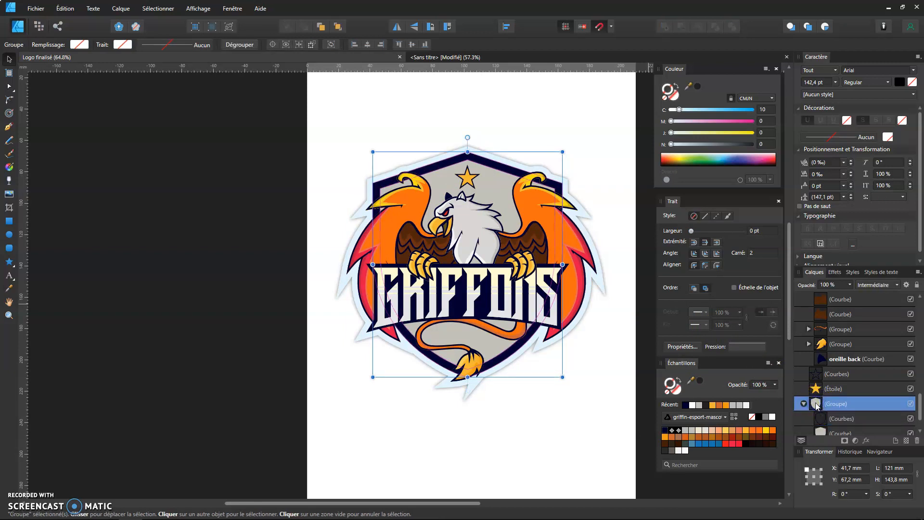
left_click(111, 9)
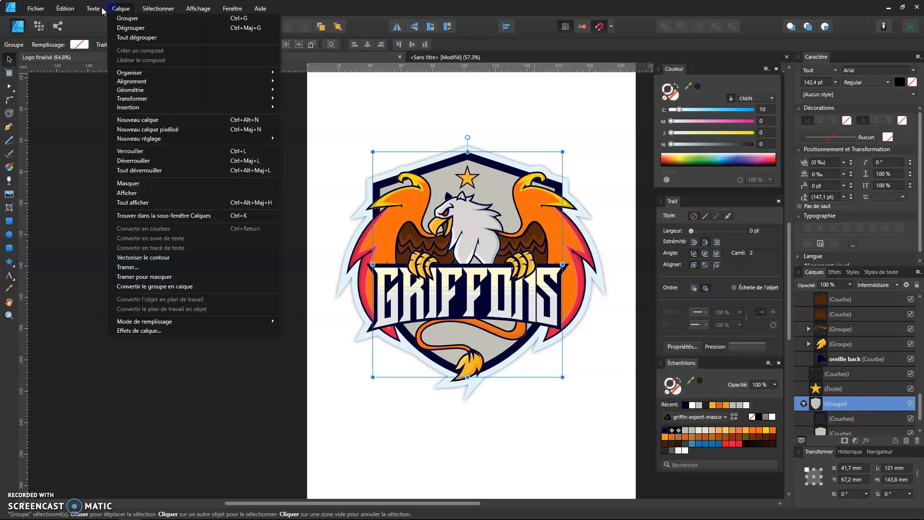
left_click(144, 257)
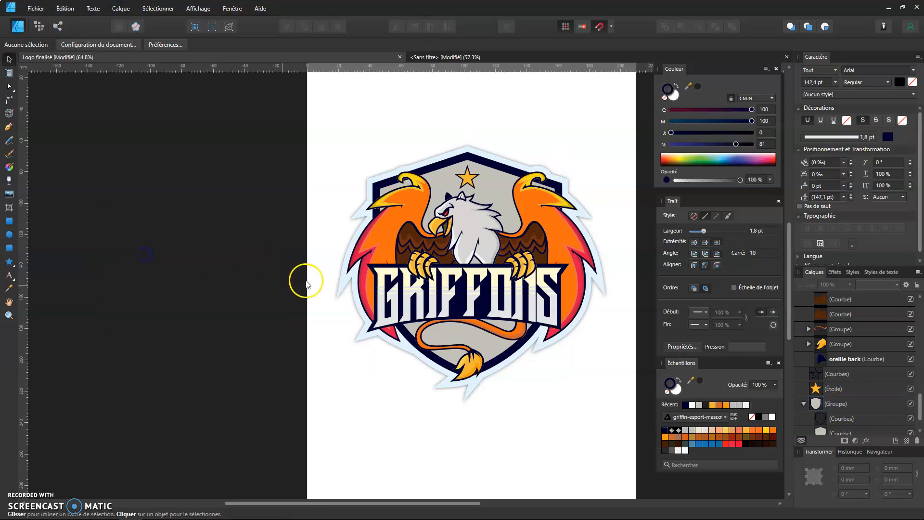
- Inspect the shield's dark outline and grey fill curves for remaining strokes, and collapse the shield group
left_click(435, 162)
double_click(435, 164)
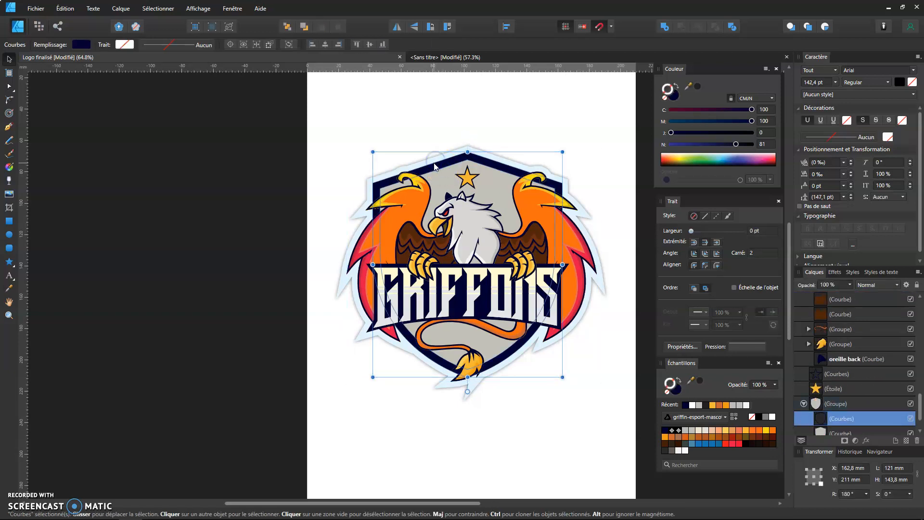
double_click(433, 163)
left_click(495, 146)
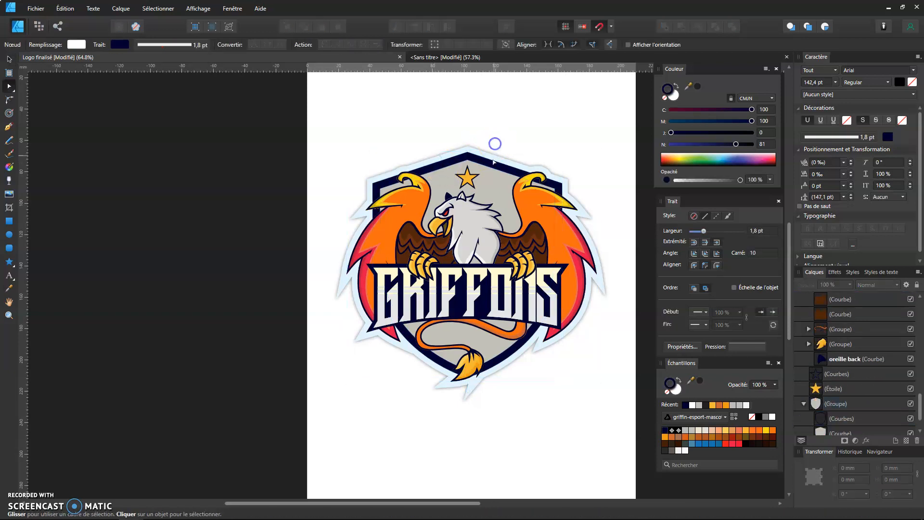
left_click(494, 159)
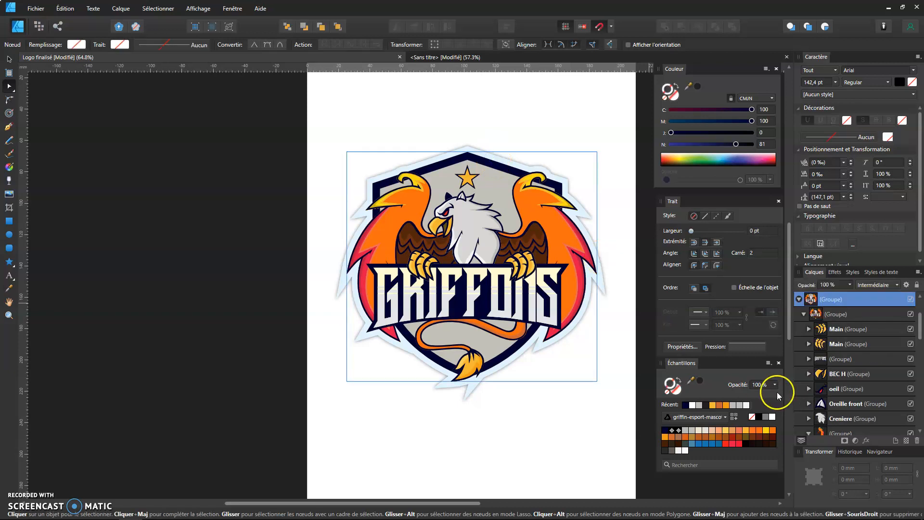
scroll(855, 393, "down", 10)
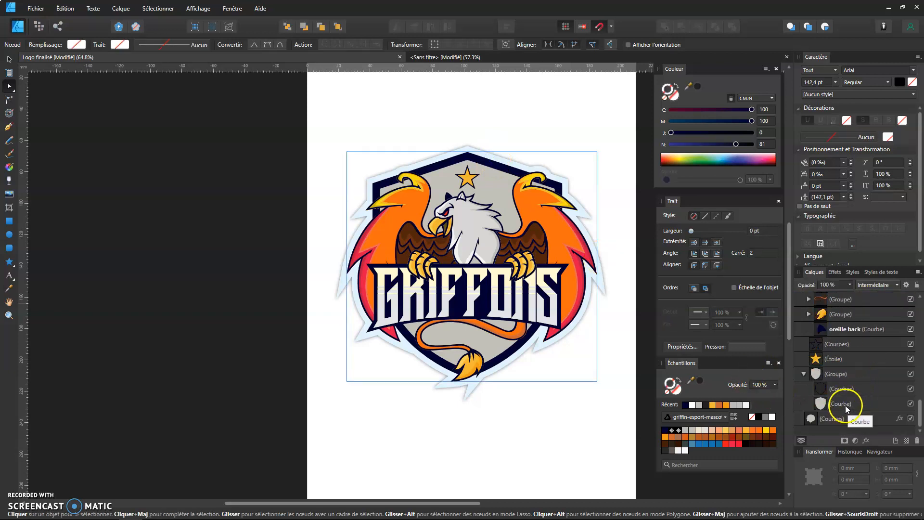
left_click(845, 405)
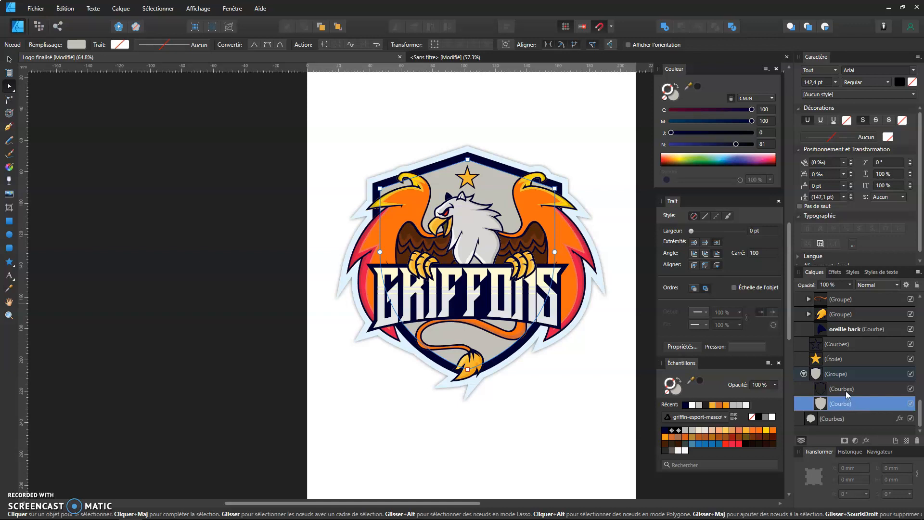
left_click(847, 389)
left_click(845, 375)
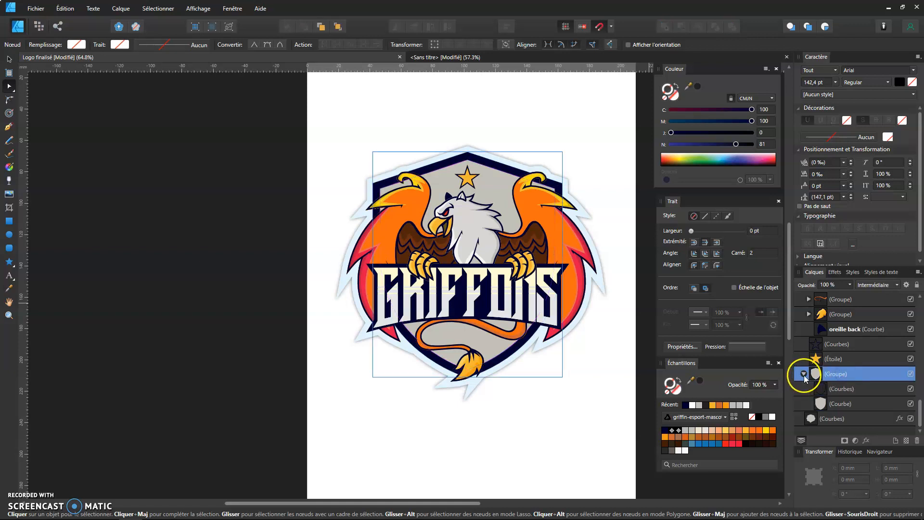
left_click(804, 374)
- Select the light blue outer contour behind the logo and review its outer shadow effect settings
left_click(830, 418)
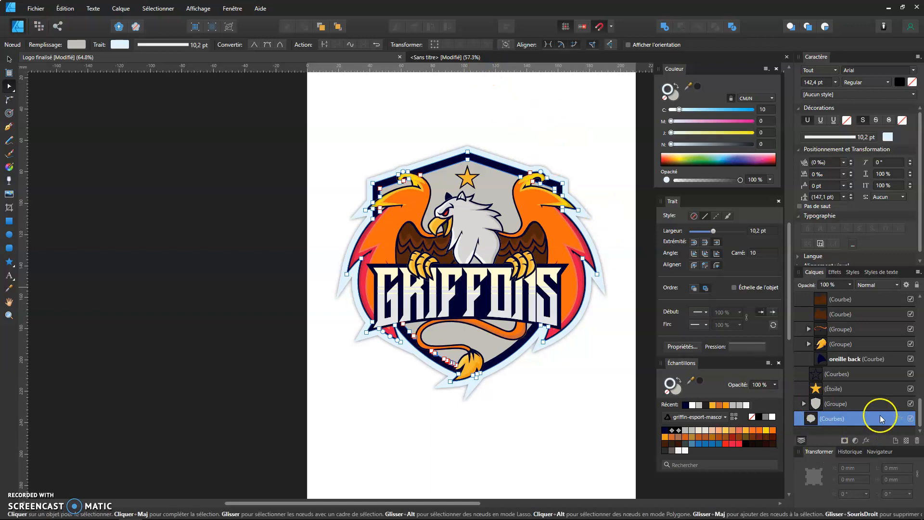
left_click(899, 419)
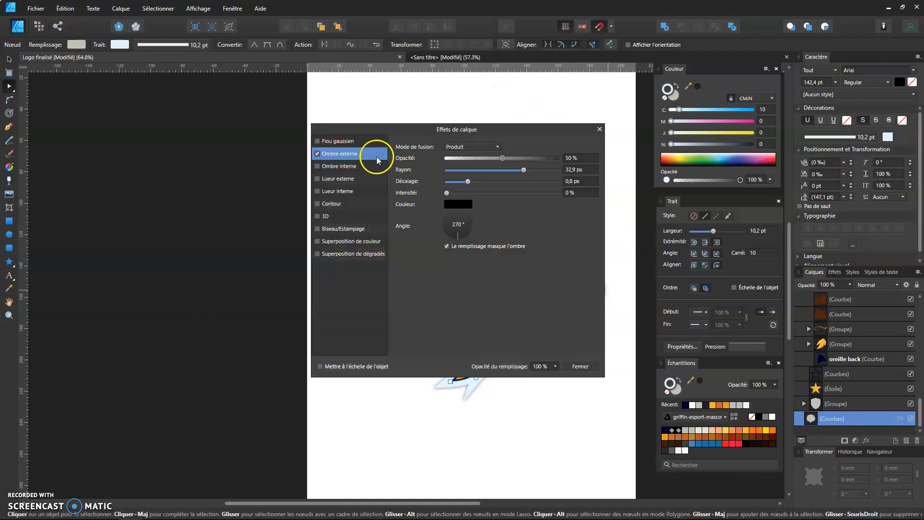
left_click_drag(362, 123, 510, 115)
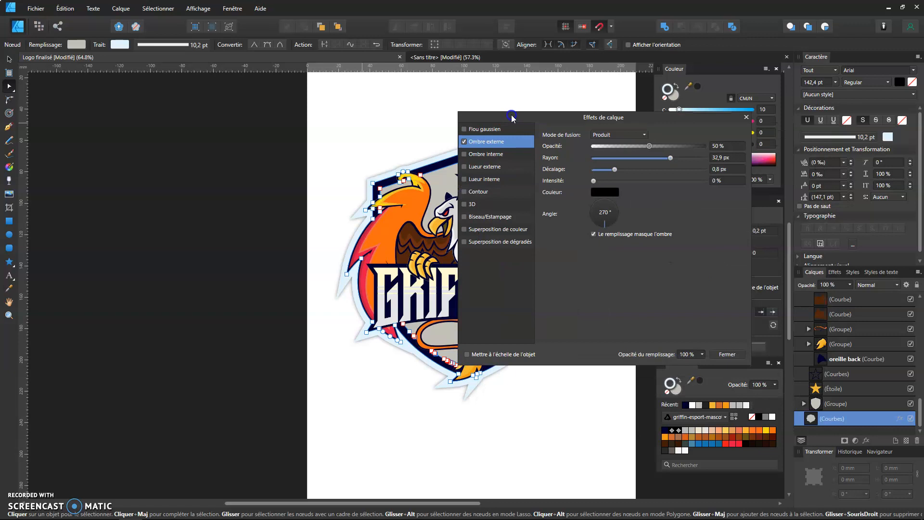
left_click(726, 354)
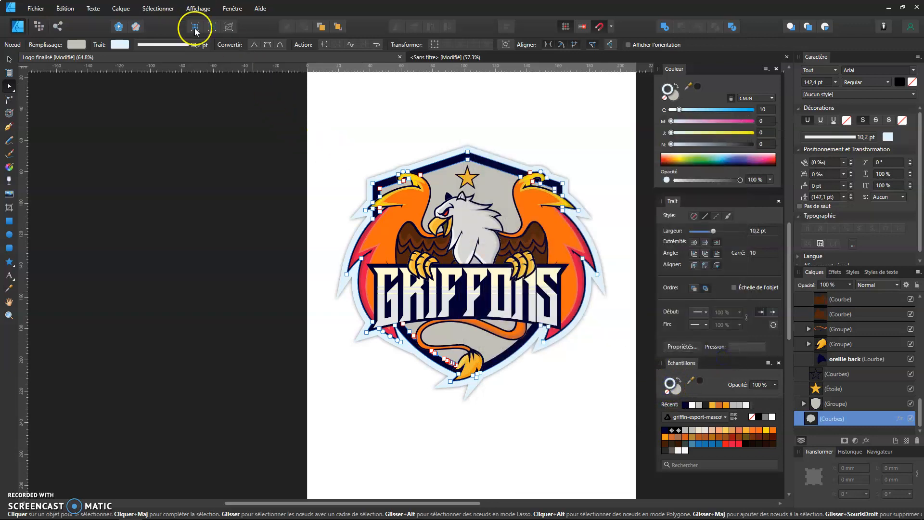
- Expand the light blue outer contour's stroke into a separate filled curve and clear the selection
left_click(159, 8)
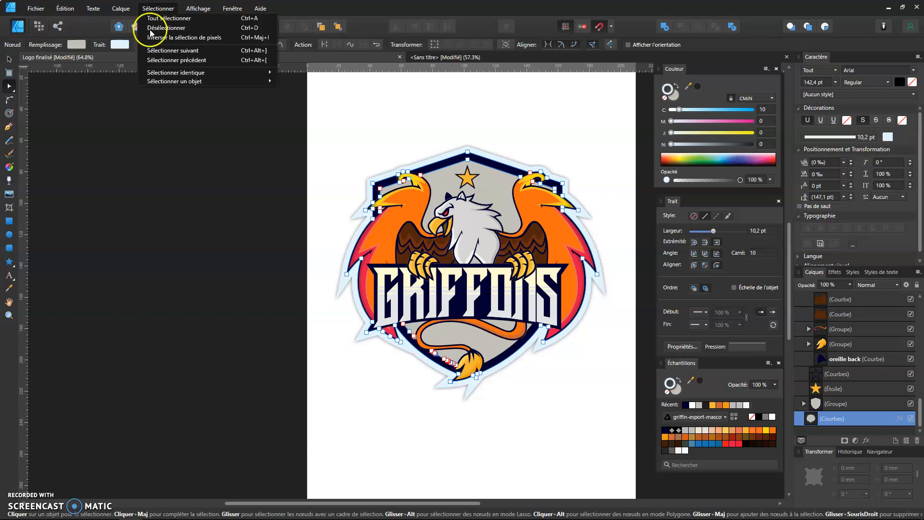
mouse_move(123, 8)
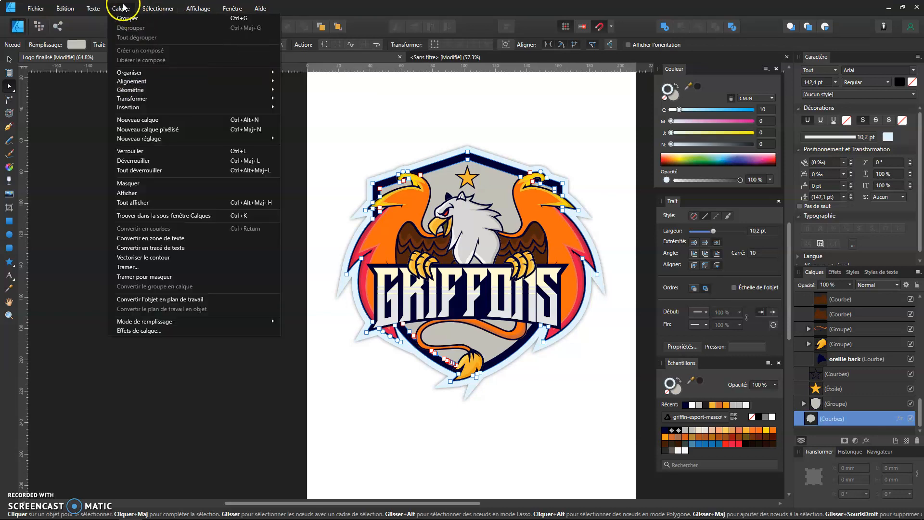
left_click(160, 256)
left_click(387, 88)
key("v")
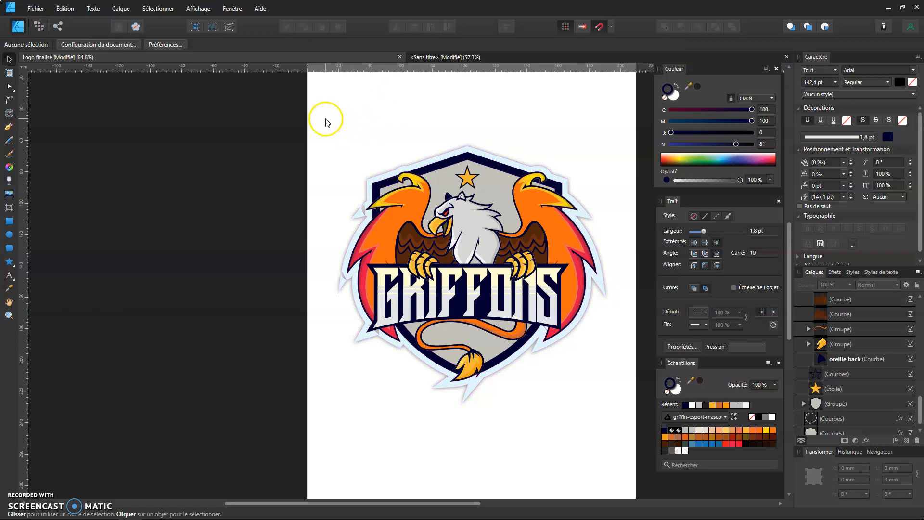
- Check the expanded contour's pointed tips beside the griffin's wing and undo the contour's stroke expansion
scroll(347, 200, "up", 3)
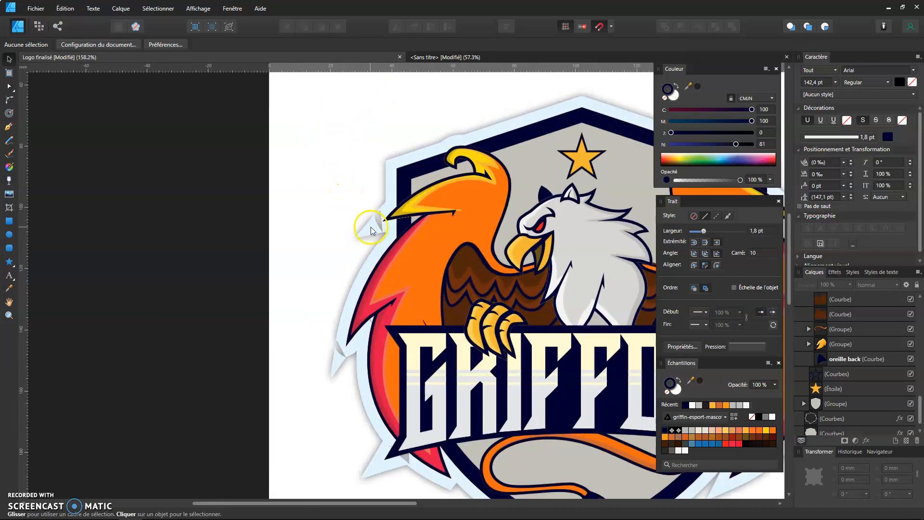
scroll(371, 227, "up", 2)
key("a")
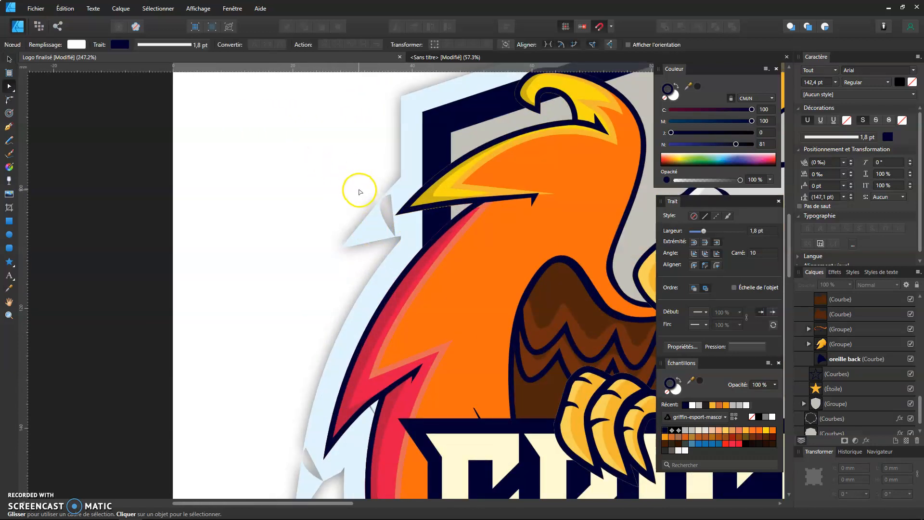
left_click(355, 191)
scroll(382, 195, "down", 6)
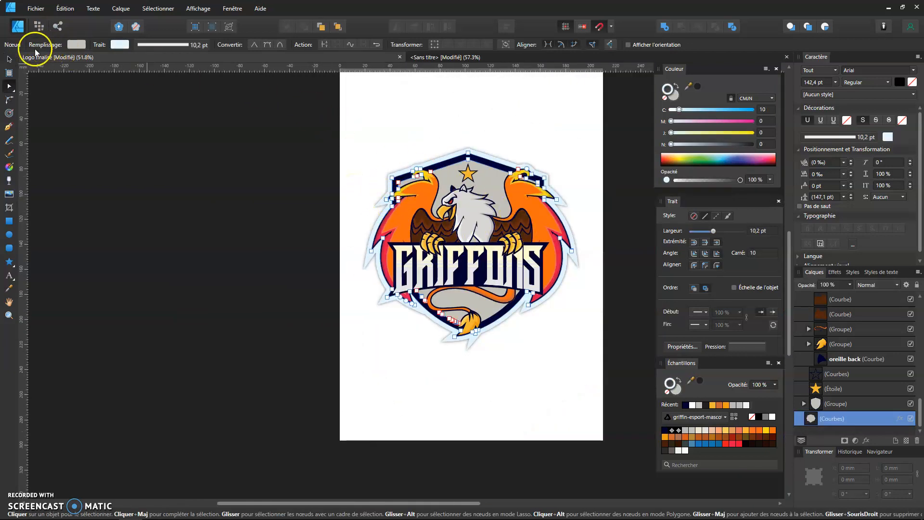
- Select the entire logo artwork together with its outer contour and group them
left_click(10, 59)
left_click(395, 124)
left_click_drag(350, 110, 600, 368)
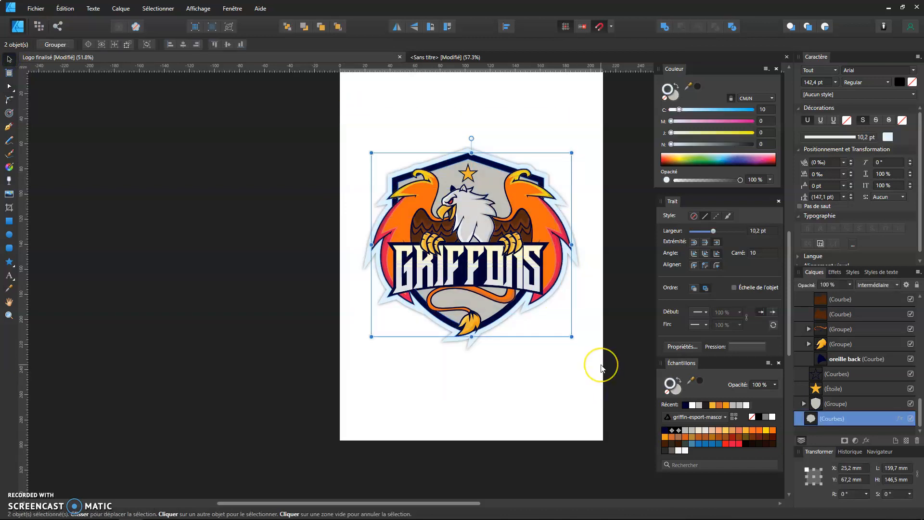
key("alt")
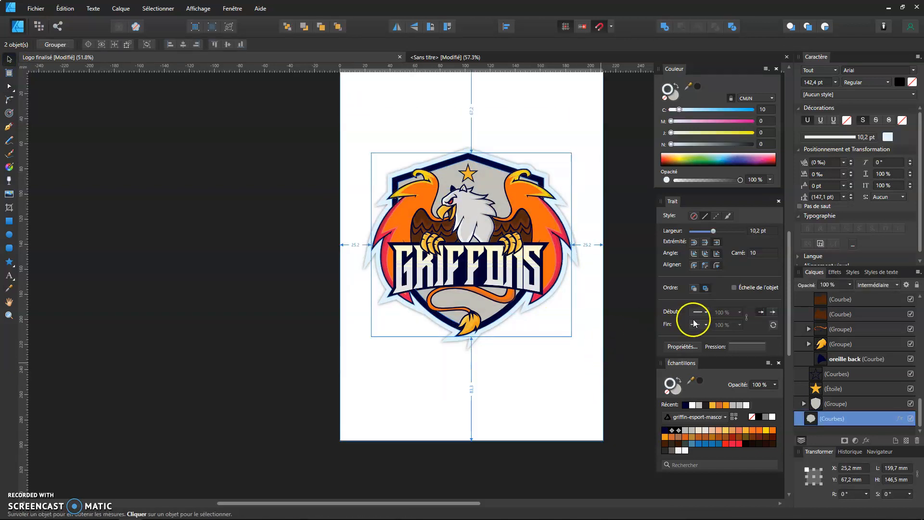
key("ctrl+g")
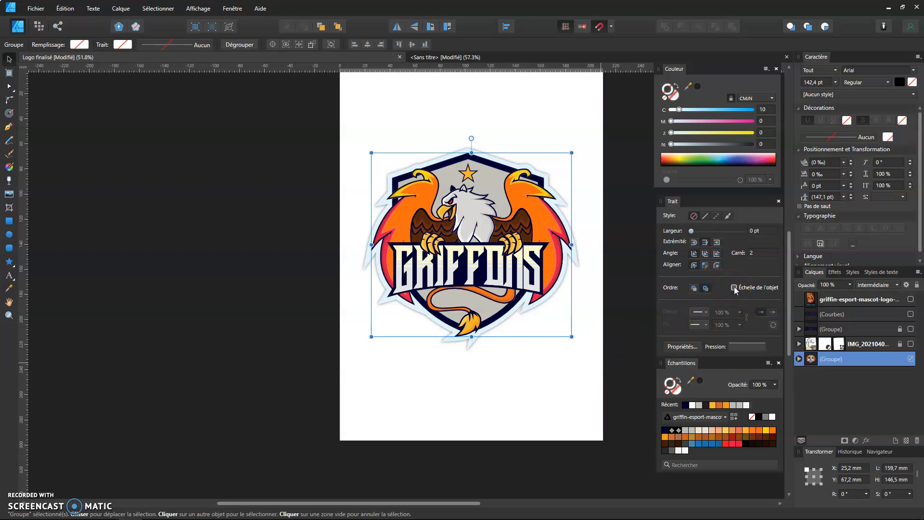
- Enable scaling strokes with the object for the logo group and paste a copy of it into the untitled document
left_click(734, 288)
left_click(440, 57)
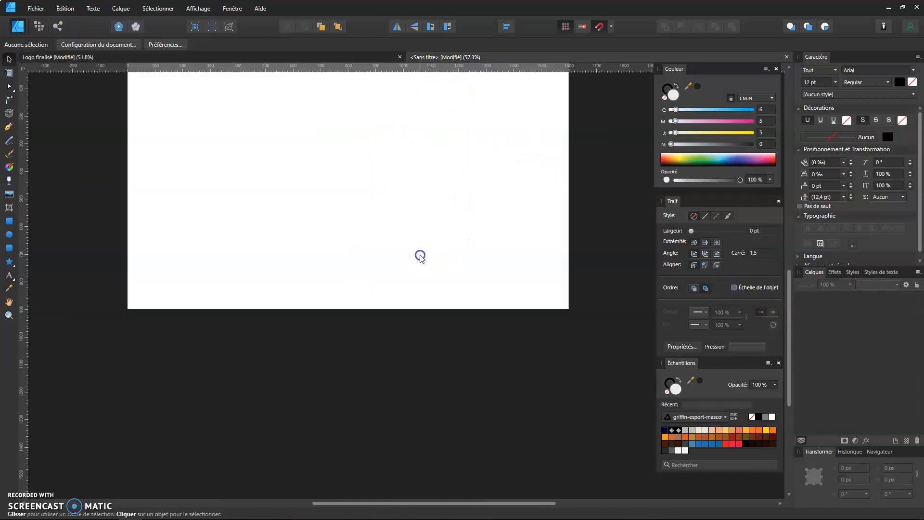
key("ctrl+v")
- Scale the pasted logo down to 371.8 × 341.1 px and move it onto the page
scroll(418, 256, "down", 2)
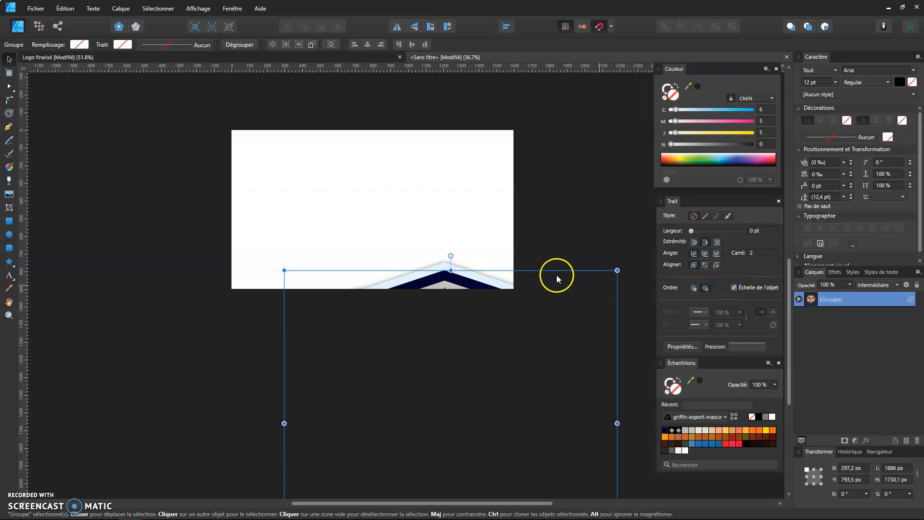
scroll(530, 269, "down", 3)
scroll(529, 269, "down", 2)
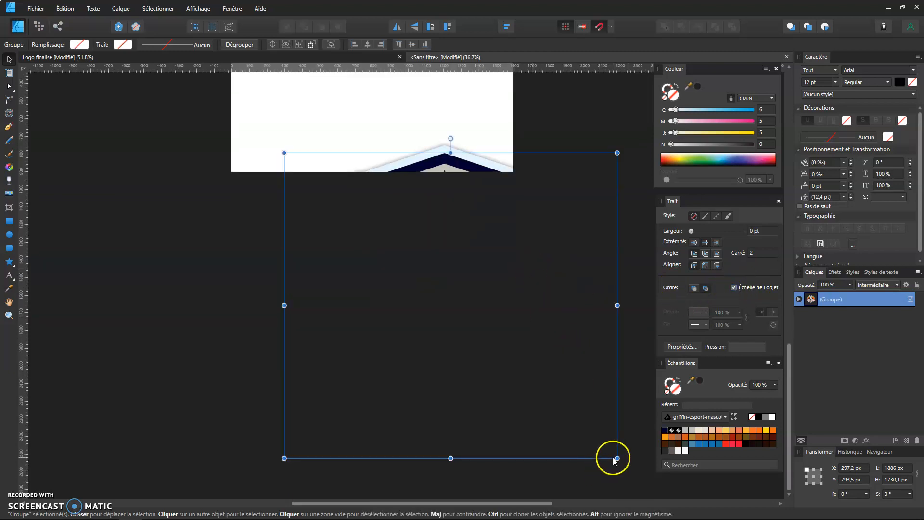
left_click_drag(617, 458, 356, 195)
left_click_drag(330, 165, 431, 112)
scroll(430, 112, "up", 5)
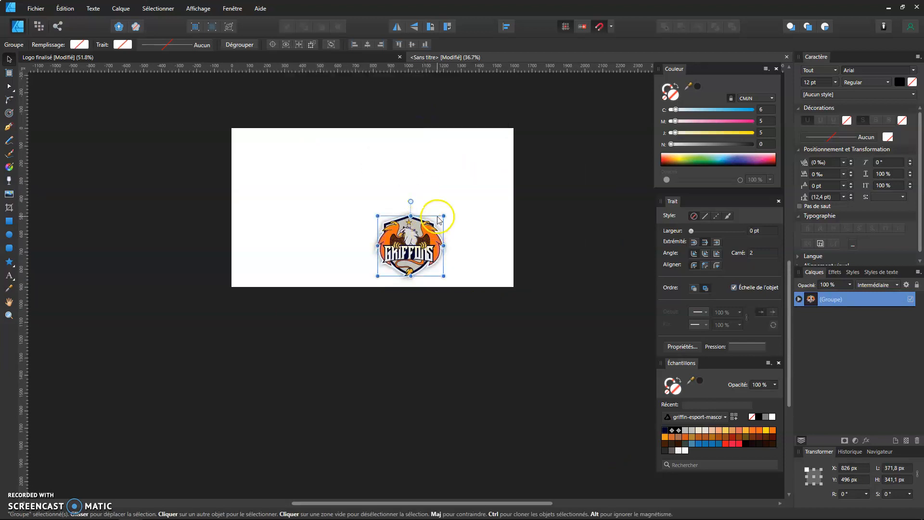
- Enlarge the logo to 774 × 710 px, position it at X 730, Y 95 px right of the page centre, and deselect it
left_click_drag(443, 215, 506, 141)
scroll(463, 205, "up", 3)
scroll(470, 229, "down", 1)
left_click_drag(463, 229, 431, 221)
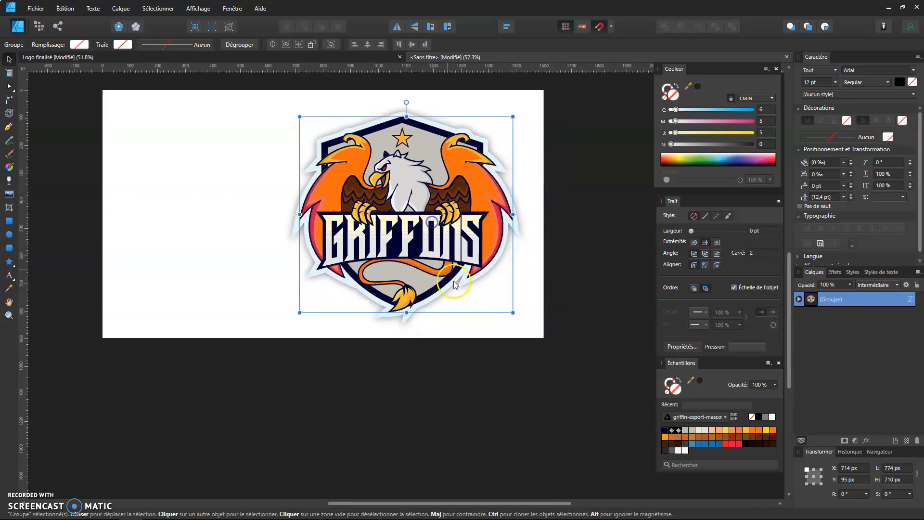
left_click_drag(383, 308, 405, 346)
left_click_drag(416, 292, 420, 293)
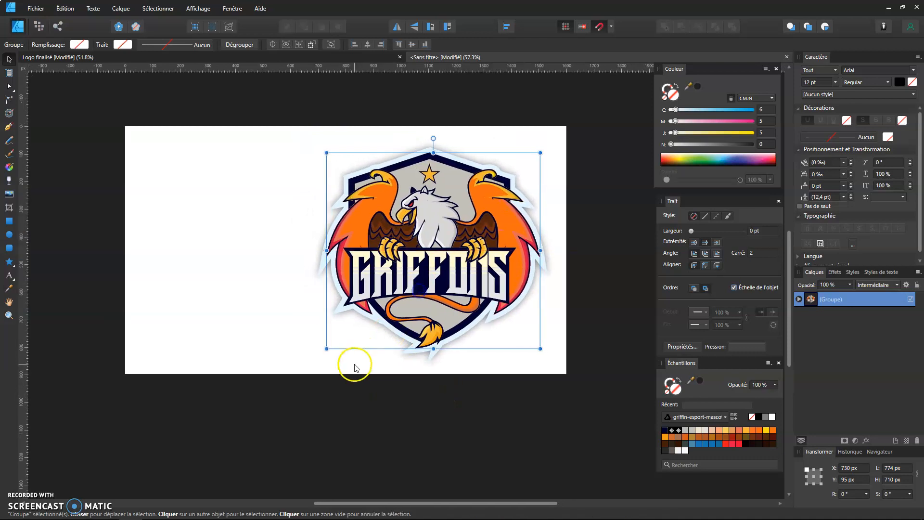
left_click(363, 398)
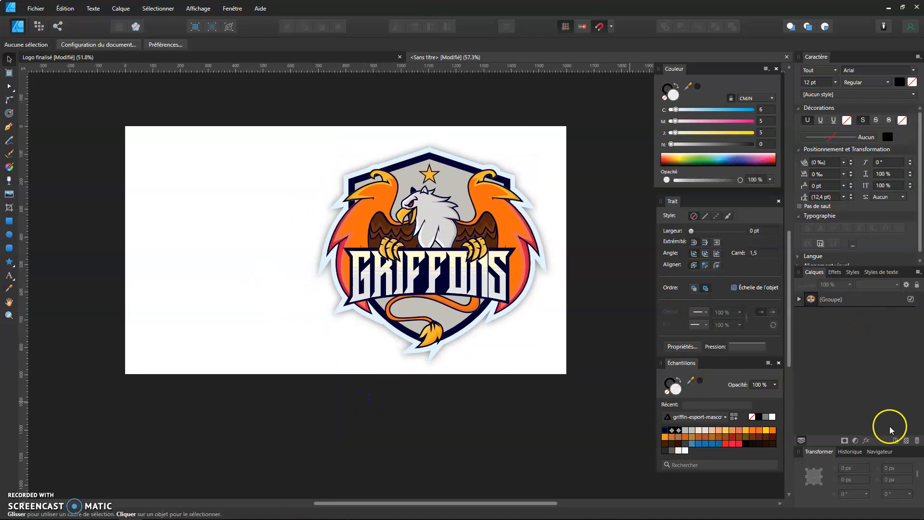
- Add a new layer below the logo group and draw a 1695 × 956 px rectangle covering the whole page on it
left_click(895, 440)
left_click_drag(842, 299, 855, 332)
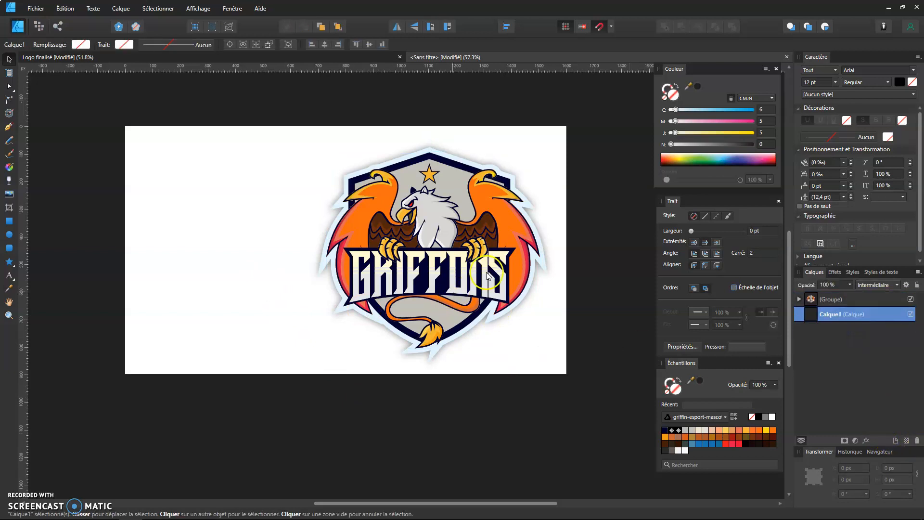
left_click(9, 221)
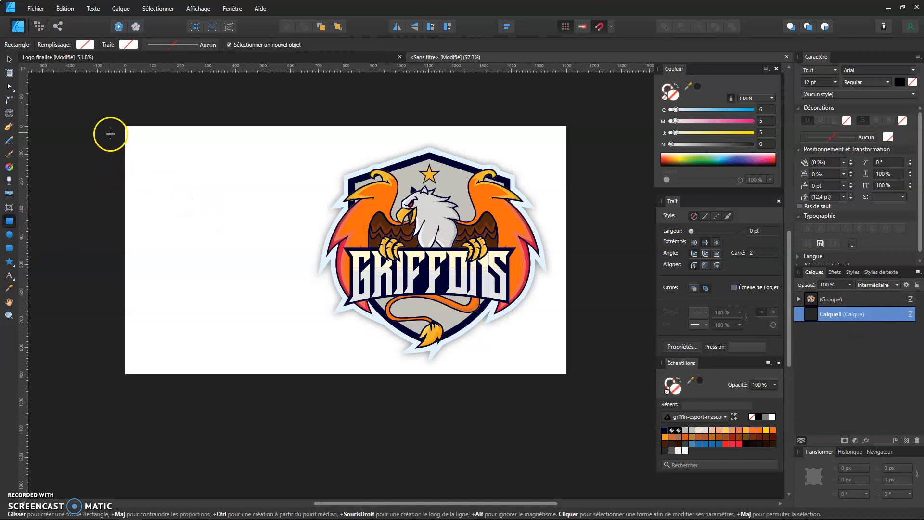
left_click_drag(108, 119, 576, 382)
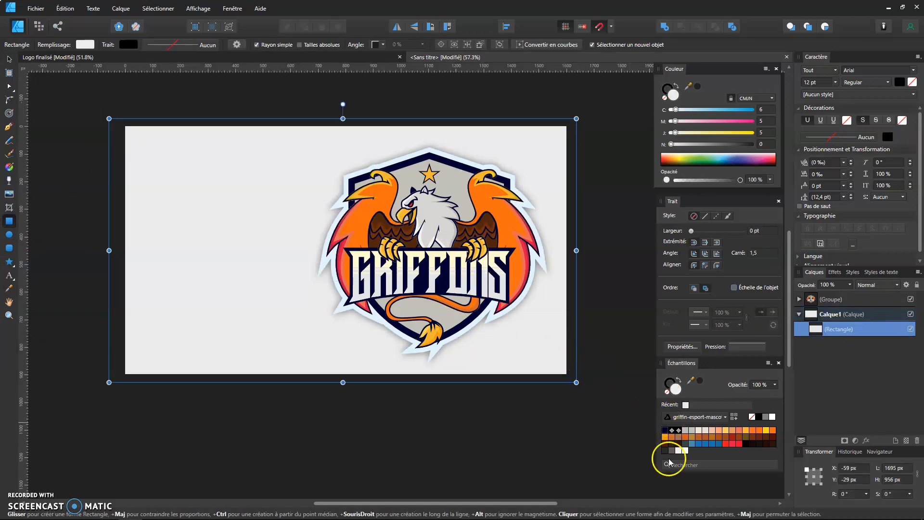
- Try blue and dark navy fills on the background rectangle, lower the navy fill's opacity to about 78 %, and restore it to 100 %
left_click(712, 443)
left_click(714, 446)
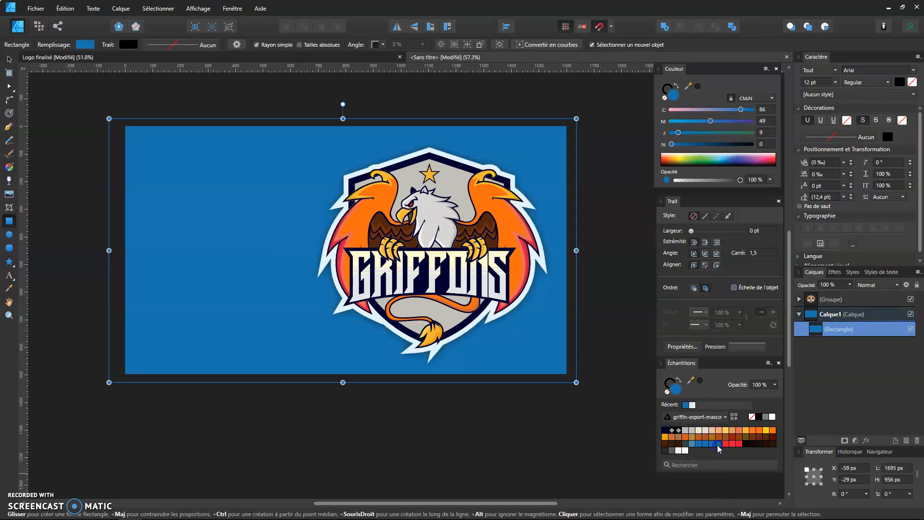
left_click(665, 430)
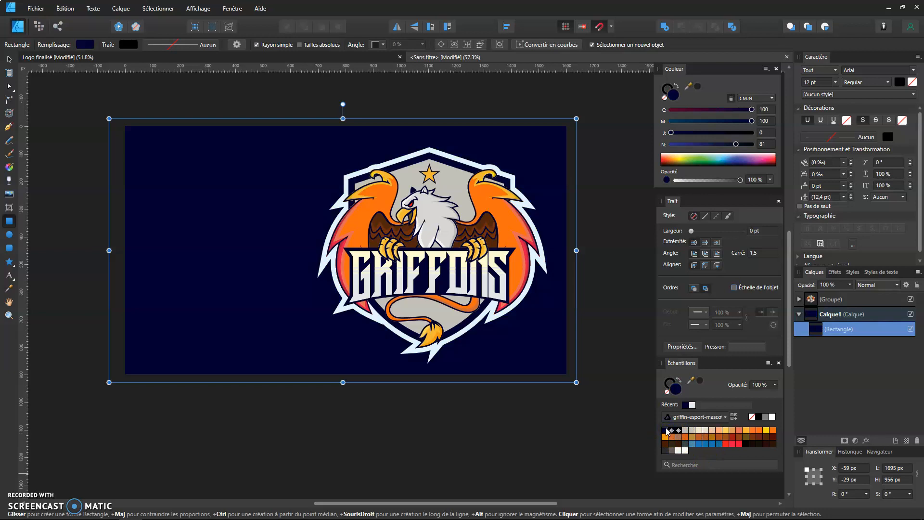
left_click_drag(731, 179, 728, 182)
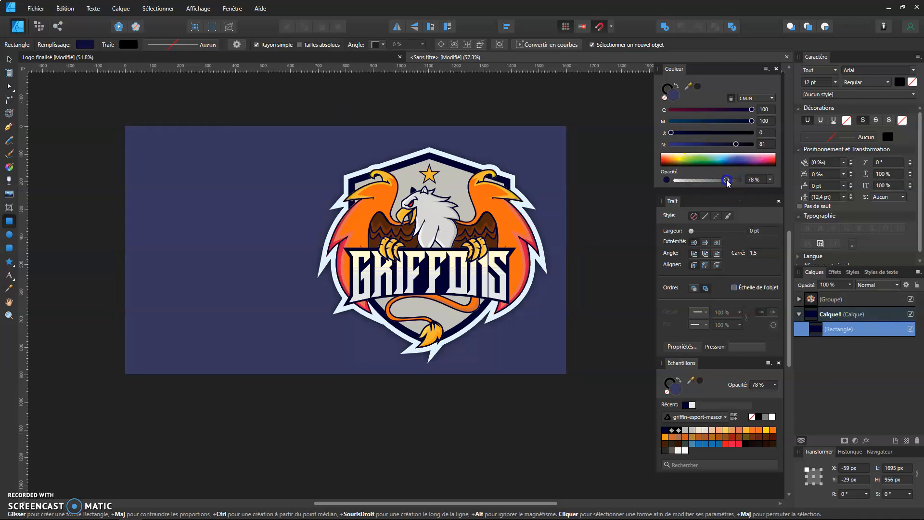
left_click_drag(727, 183, 743, 181)
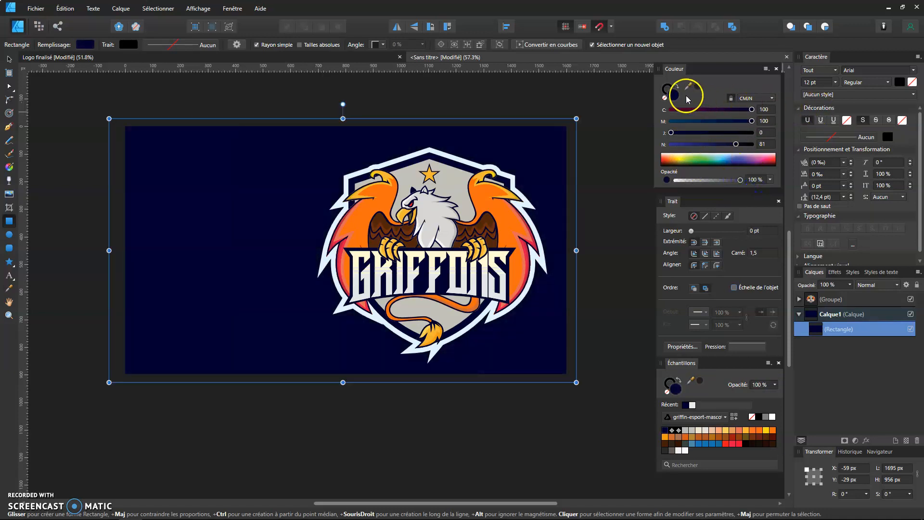
- Remove the background rectangle's stroke colour and keep its fill
left_click(665, 98)
left_click(666, 99)
key("ctrl+z")
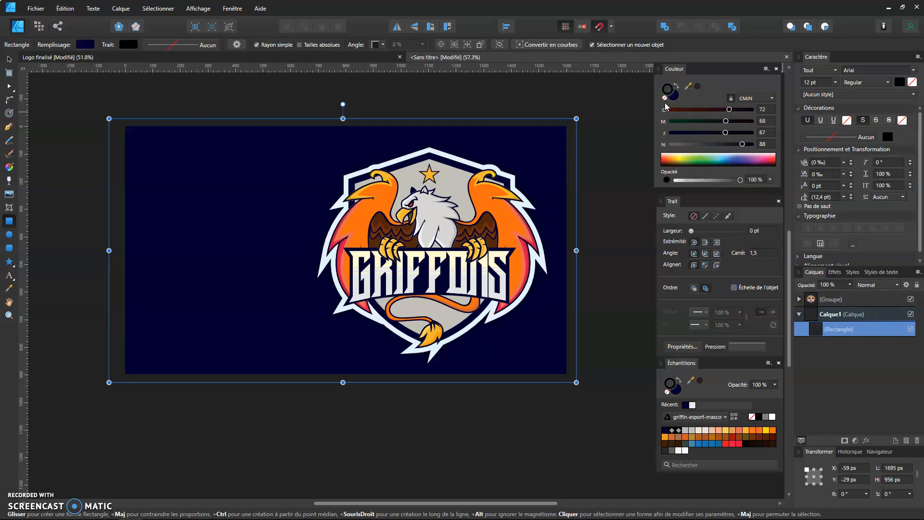
left_click(667, 97)
left_click(666, 99)
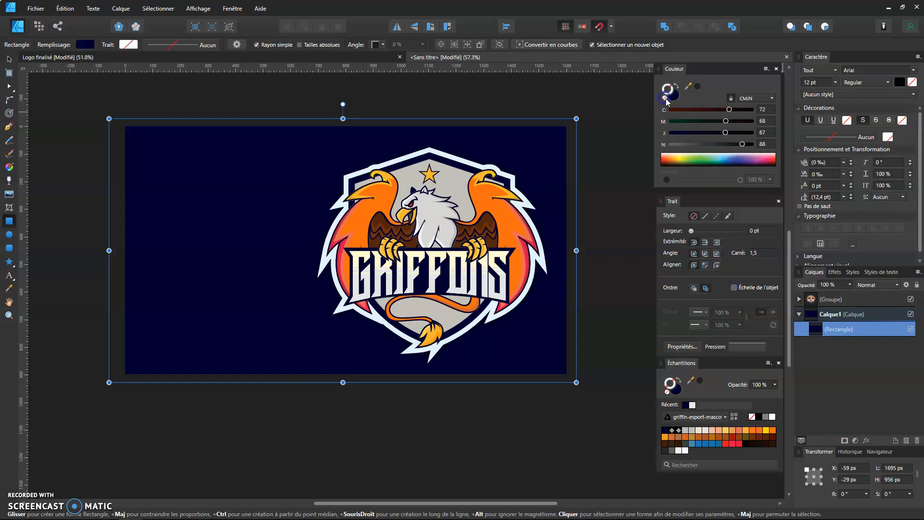
- Switch the colour sliders to TSI and set the rectangle's fill to hue 240, saturation 67, luminosity 58
left_click(672, 100)
left_click(751, 99)
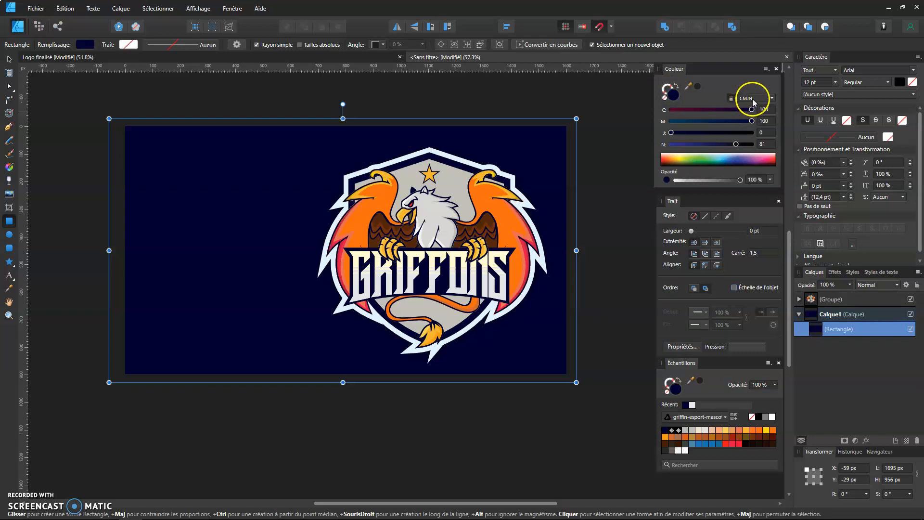
left_click(744, 129)
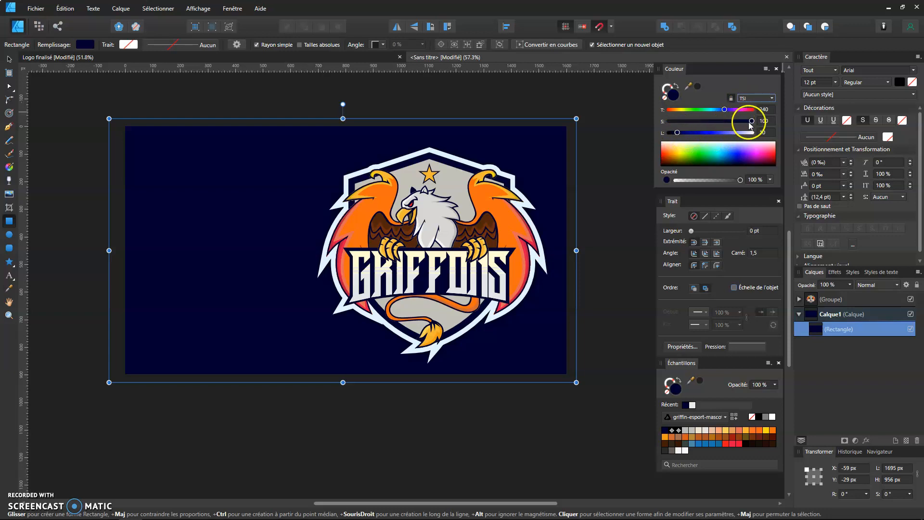
left_click_drag(678, 132, 679, 134)
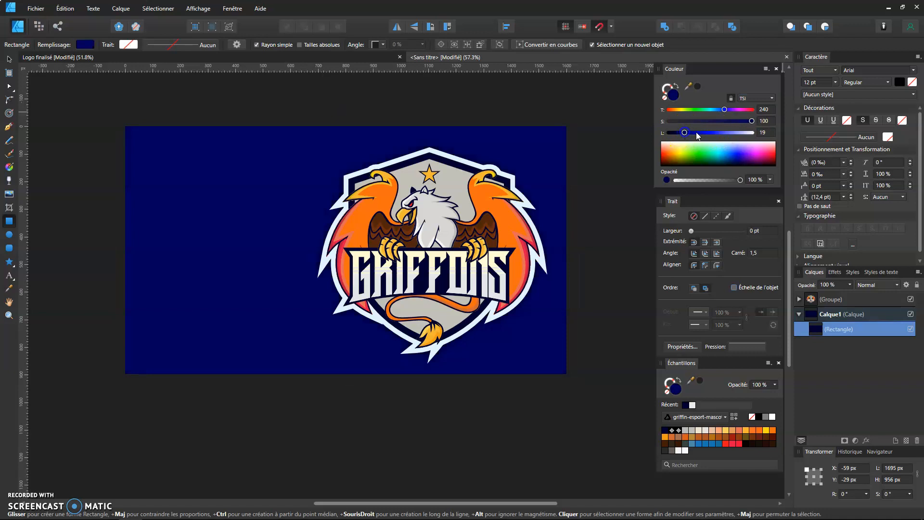
left_click_drag(748, 121, 725, 122)
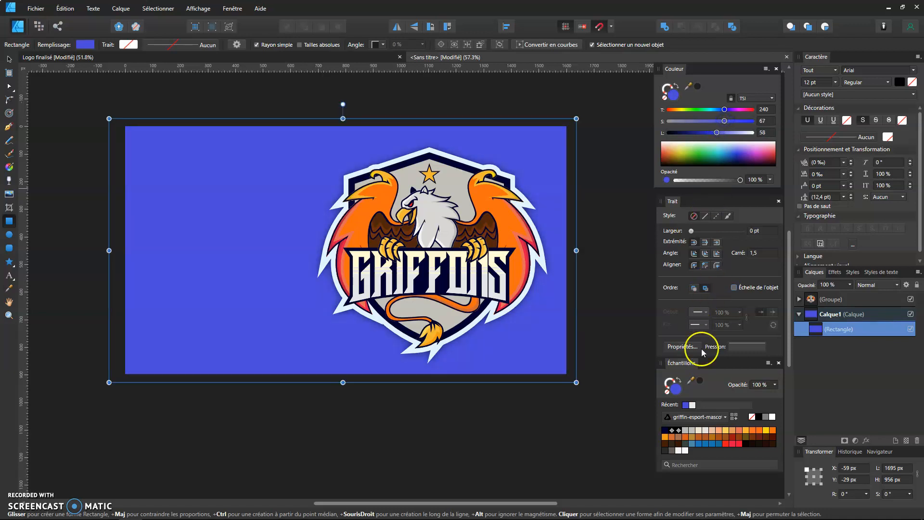
- Fill the background rectangle with the light yellow palette colour (T 45, S 92, L 66) and clear the selection
left_click(744, 430)
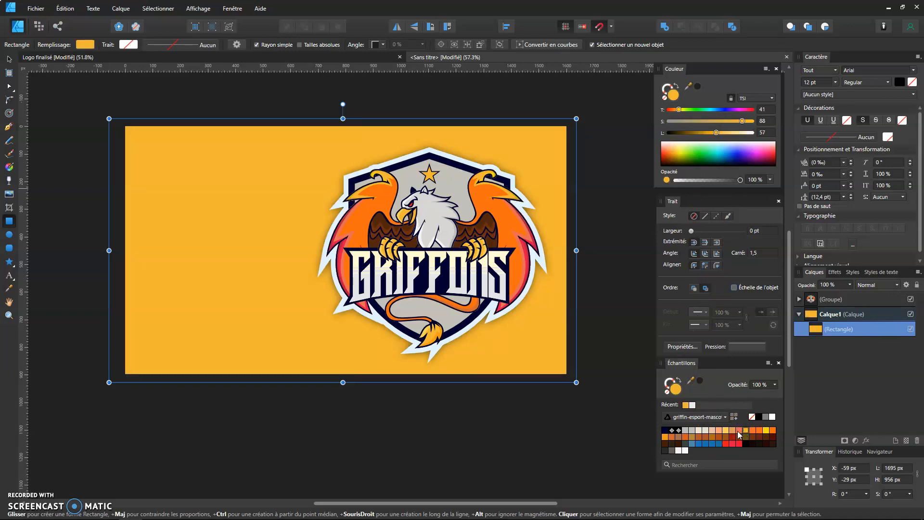
left_click(719, 431)
left_click(583, 427)
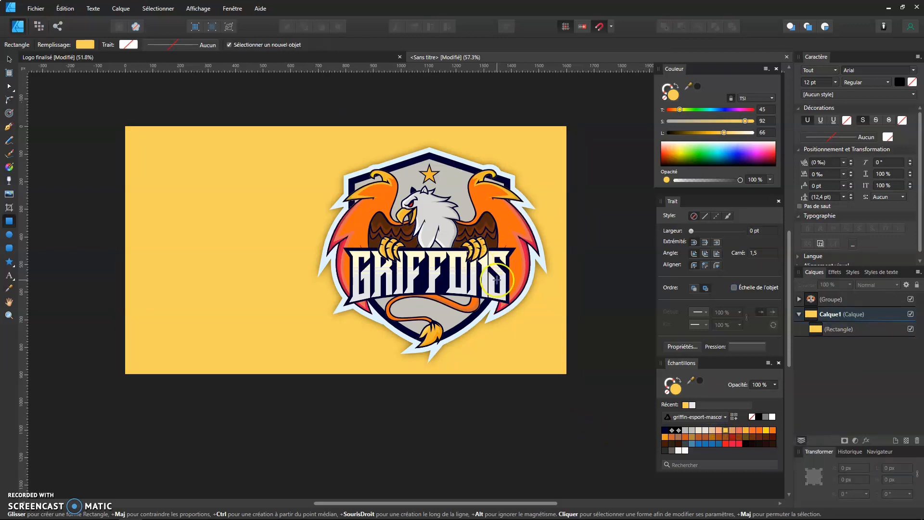
- Expand the logo group and toggle the inner artwork group's visibility to check what it contains
left_click(496, 212)
left_click(9, 58)
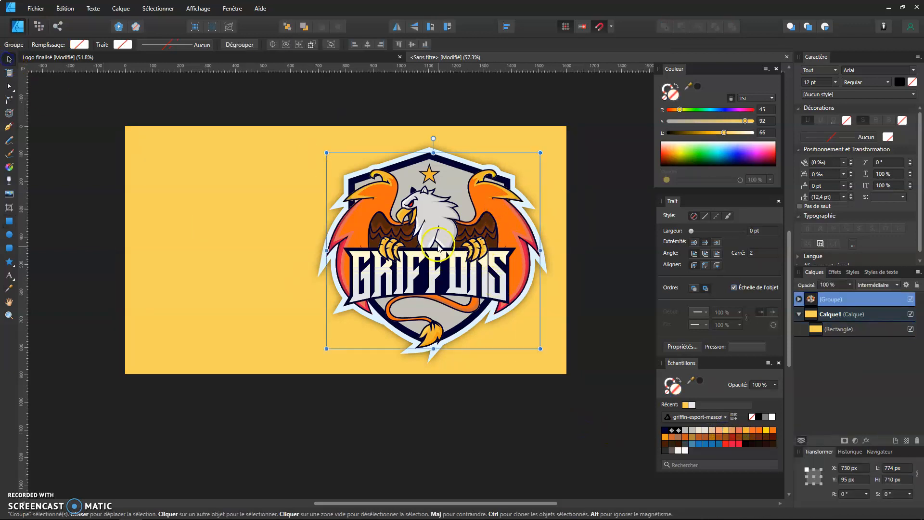
left_click(799, 299)
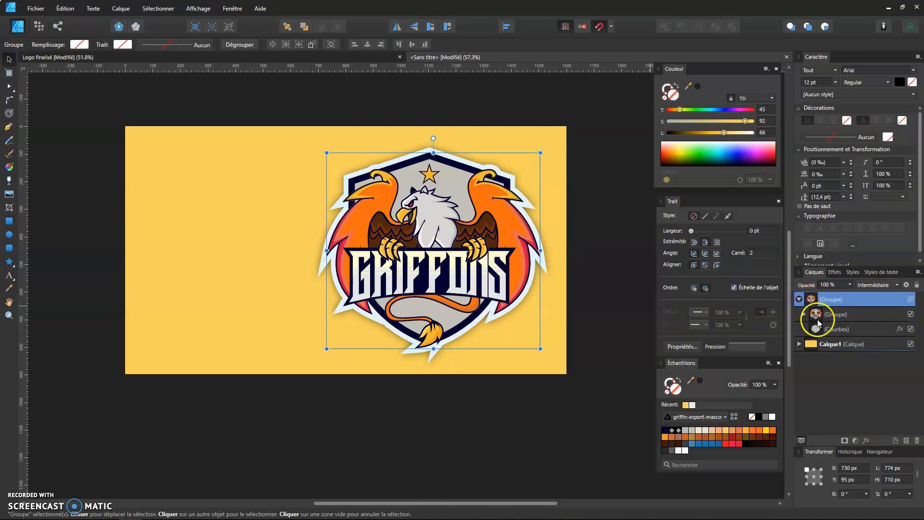
left_click(837, 315)
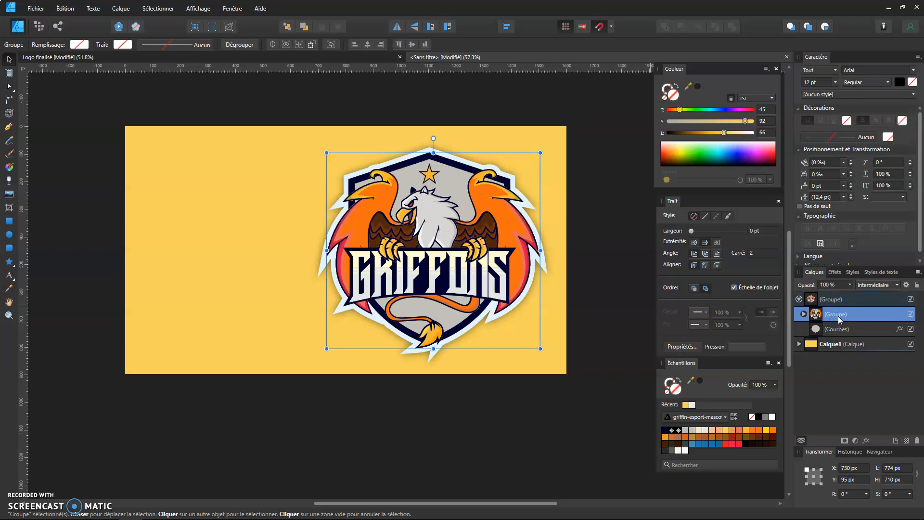
left_click(910, 314)
left_click(910, 314)
left_click(910, 314)
left_click(910, 314)
- Duplicate the inner artwork group and move the copy into the Calque1 layer above the yellow rectangle
left_click(866, 315)
left_click(876, 343)
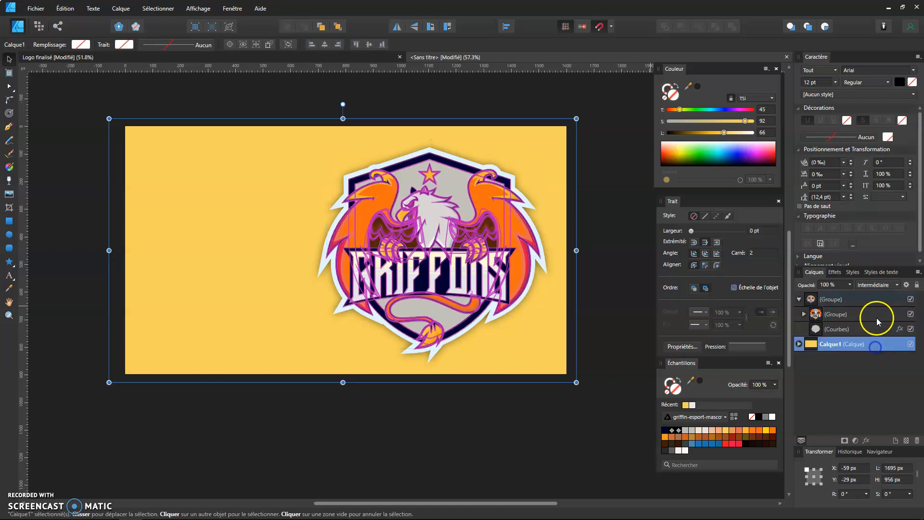
left_click(874, 315)
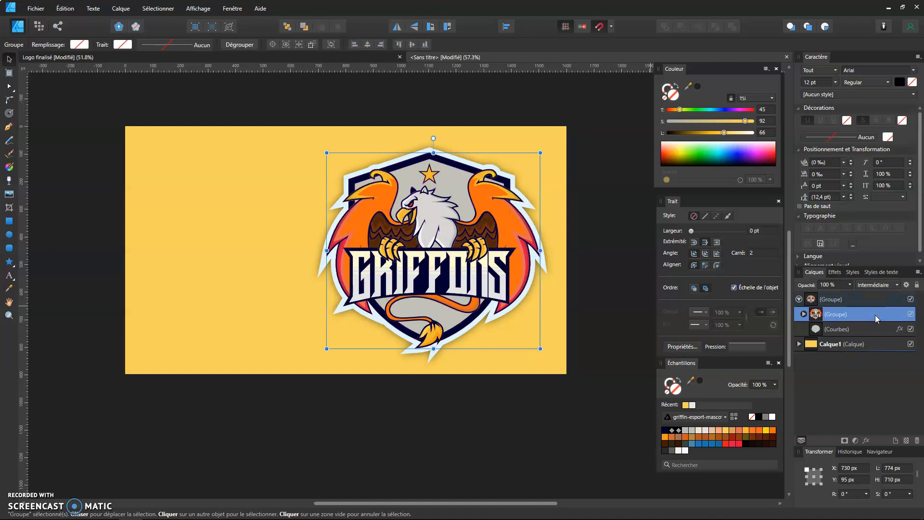
key("ctrl+j")
left_click_drag(861, 313, 863, 364)
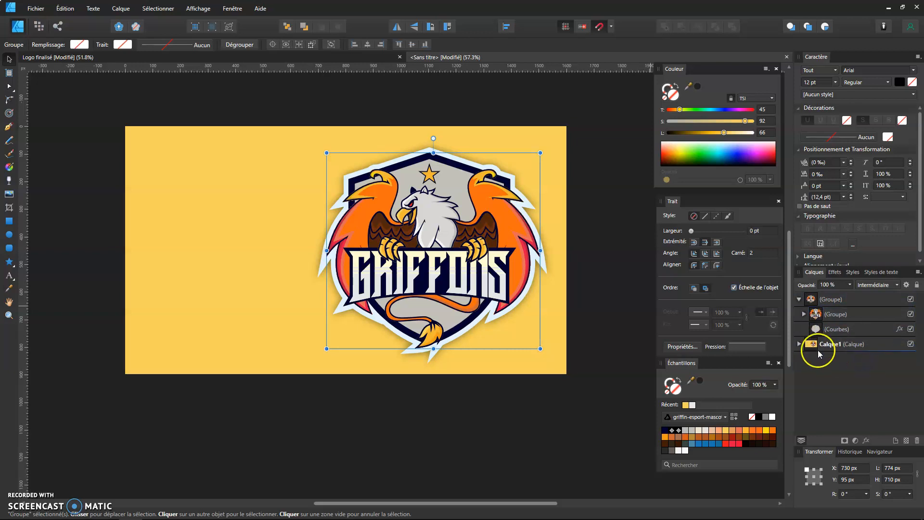
left_click(799, 344)
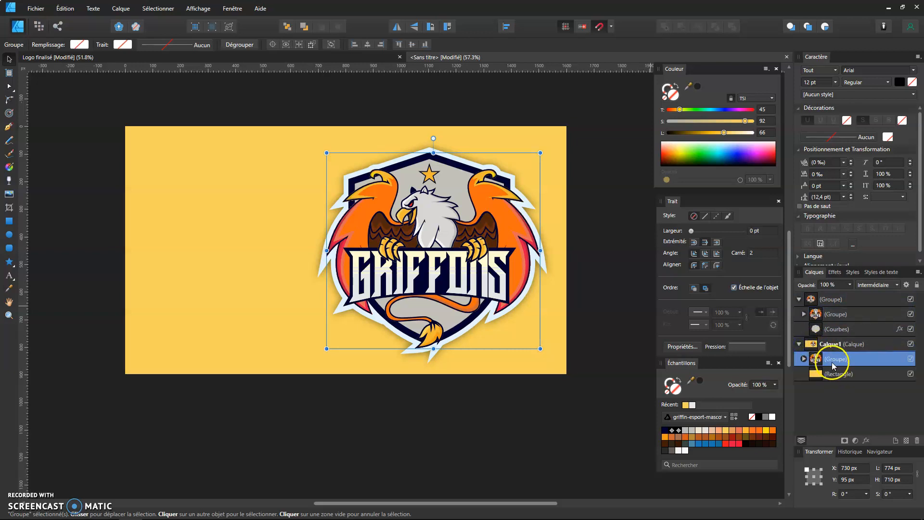
double_click(834, 361)
left_click(860, 375)
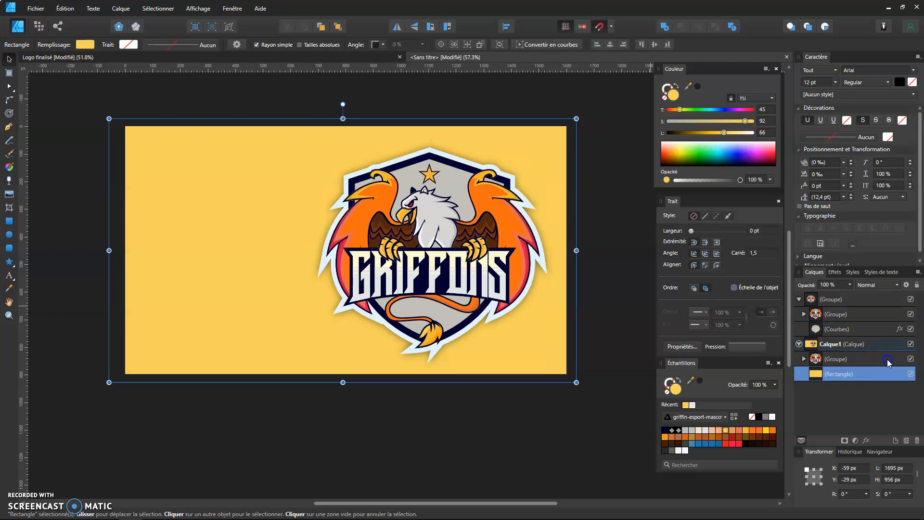
left_click(888, 360)
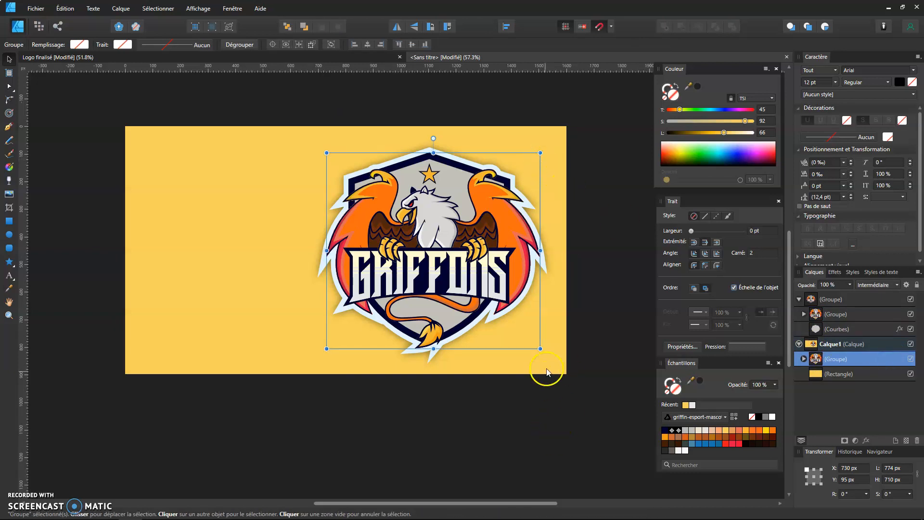
left_click_drag(540, 348, 687, 506)
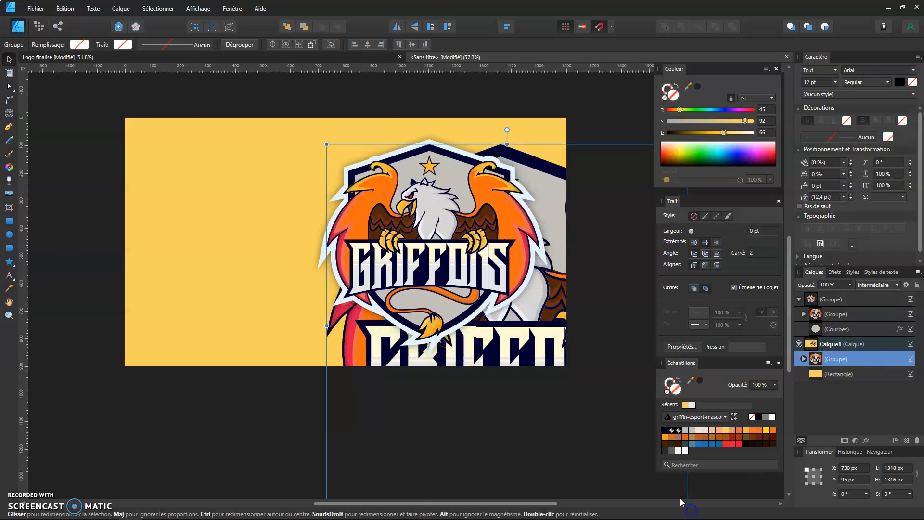
left_click_drag(556, 354, 301, 284)
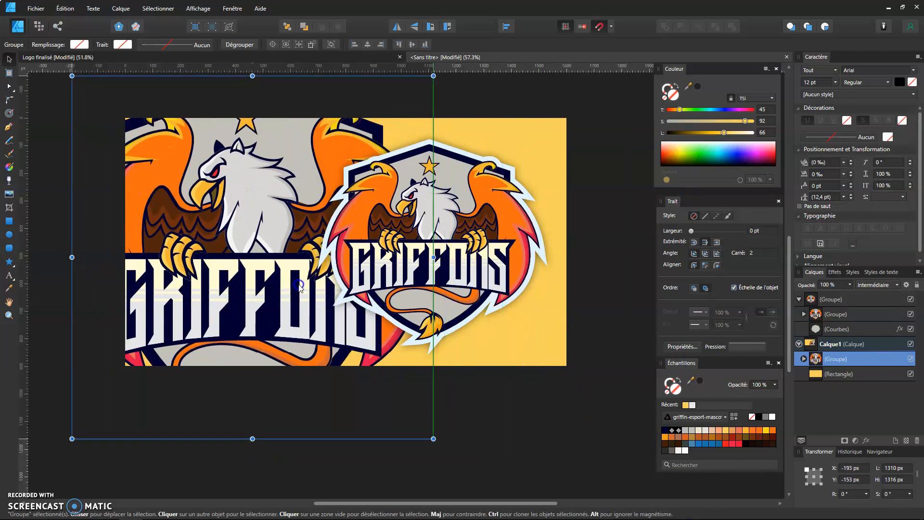
key("ctrl+z")
scroll(400, 272, "down", 3)
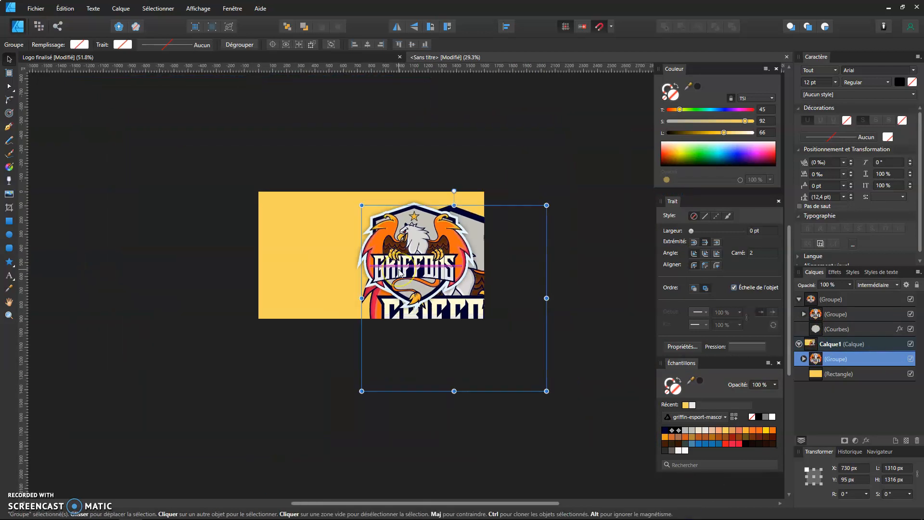
key("ctrl+z")
- Enlarge the copied logo group to about 2200 × 2018 px and position it at about X -564, Y -273 px
left_click_drag(472, 306, 593, 407)
left_click_drag(489, 310, 333, 264)
left_click_drag(441, 365, 527, 447)
left_click_drag(324, 288, 287, 284)
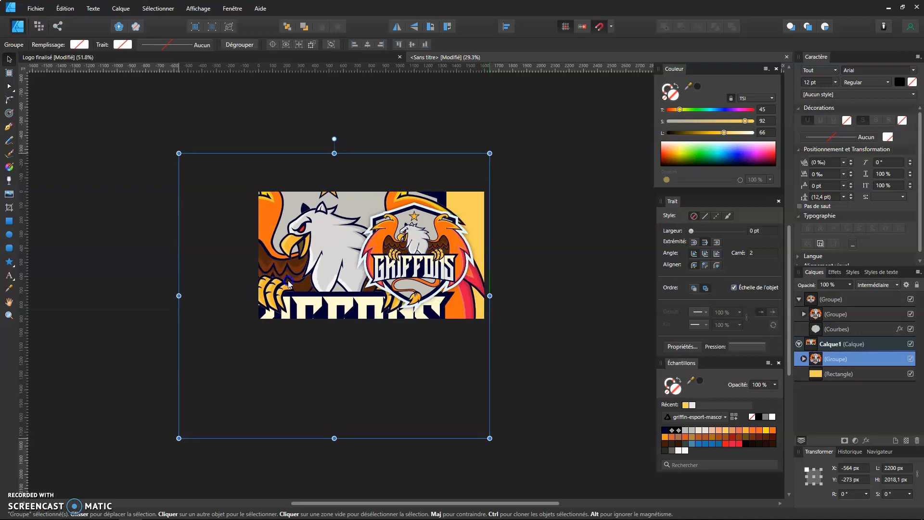
- Set the enlarged logo group's blend mode to Produit and its opacity to 40%
left_click(849, 286)
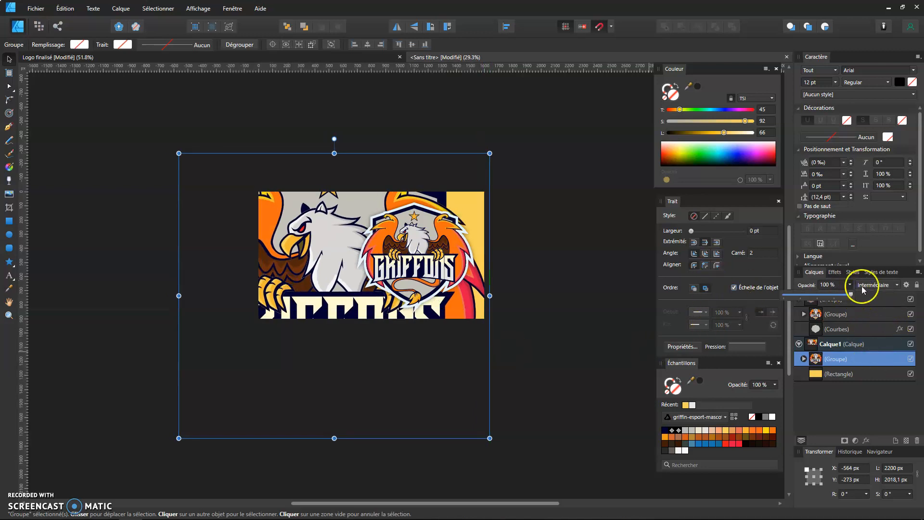
left_click(881, 285)
left_click(882, 285)
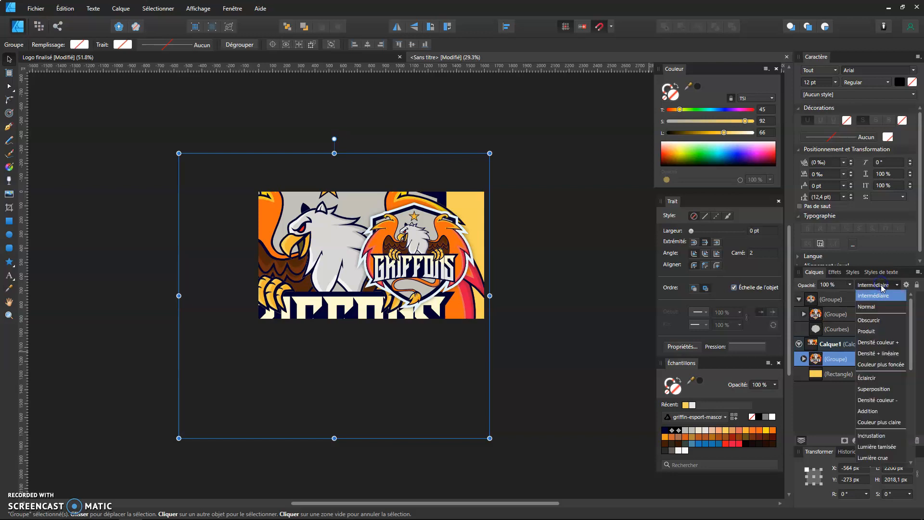
left_click(874, 331)
left_click(849, 286)
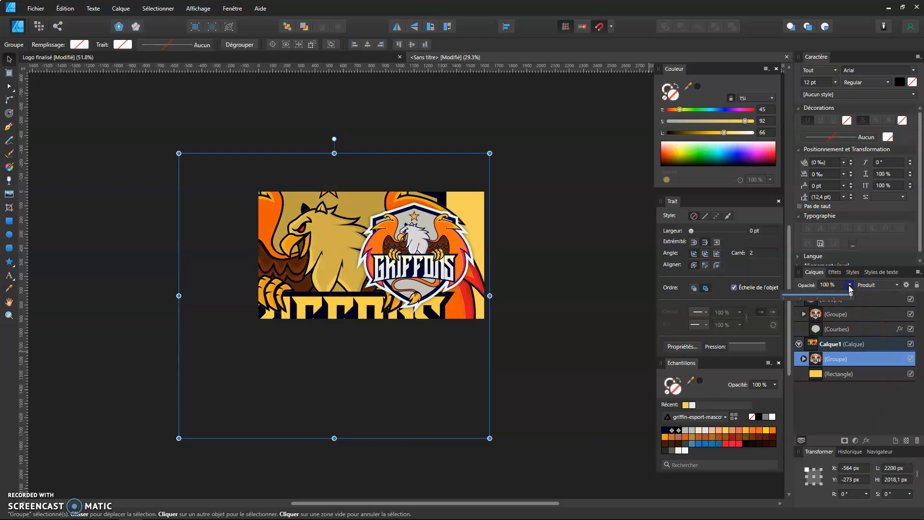
left_click_drag(849, 295, 813, 293)
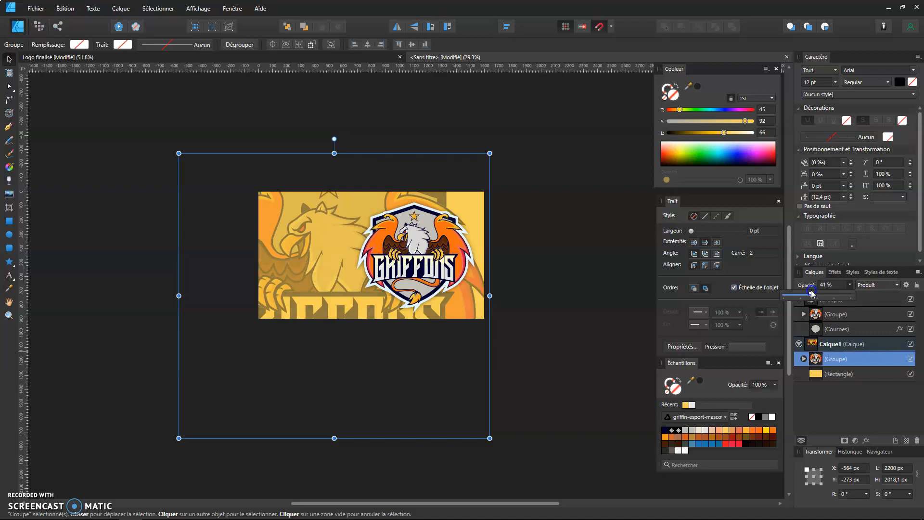
left_click(850, 287)
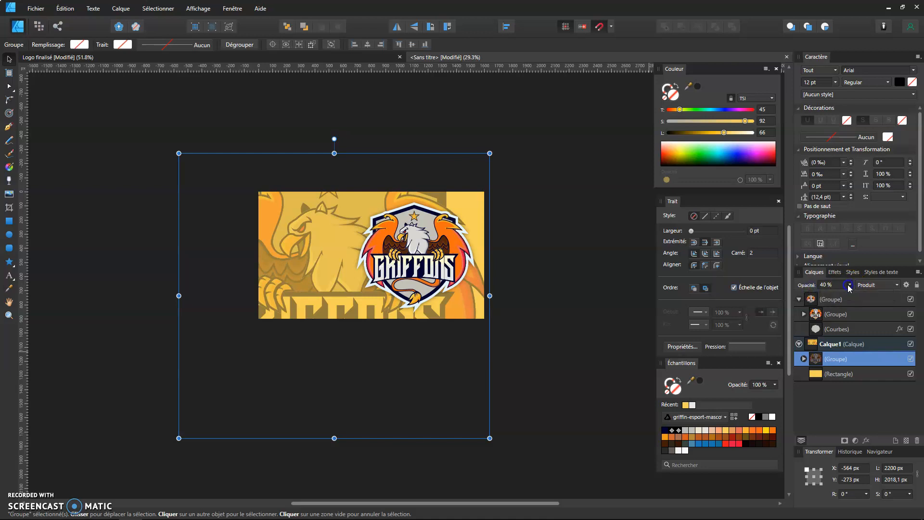
- Change the enlarged logo group's blend mode to Normal, set its opacity to 25% and clear the selection
left_click(866, 285)
scroll(866, 302, "up", 3)
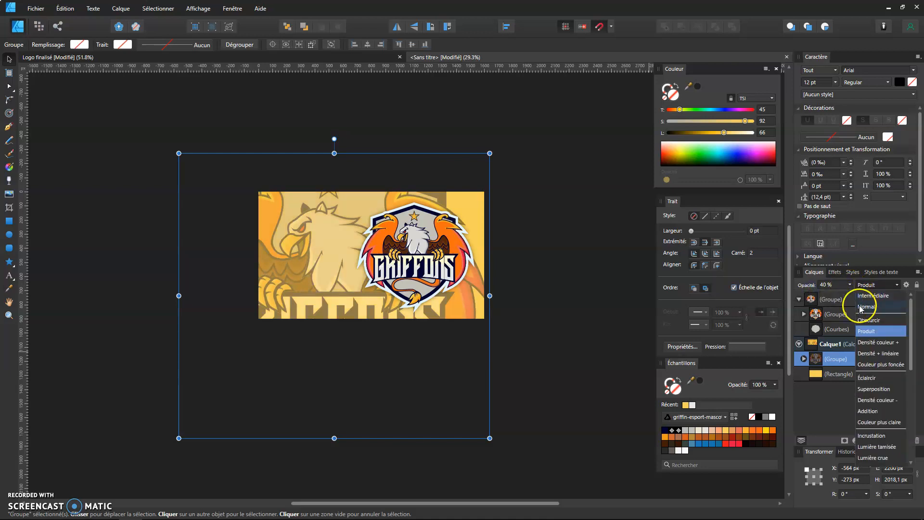
left_click(861, 307)
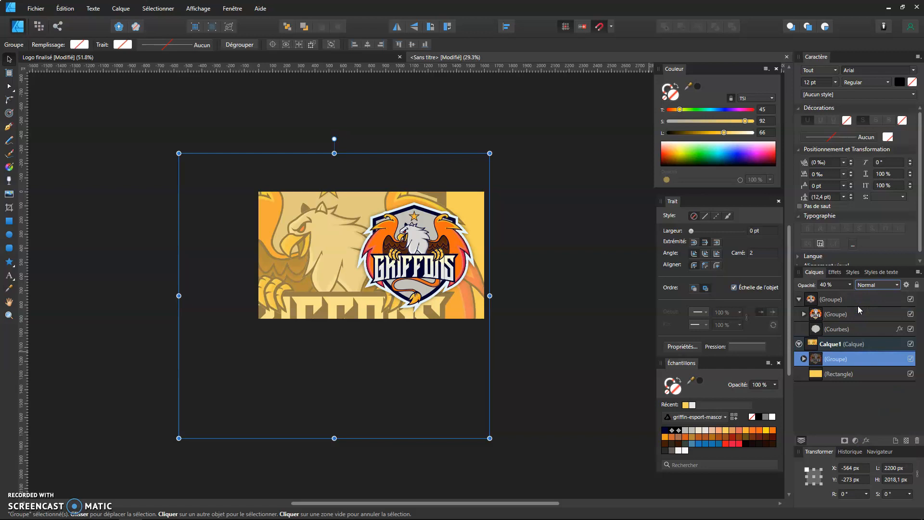
left_click(849, 285)
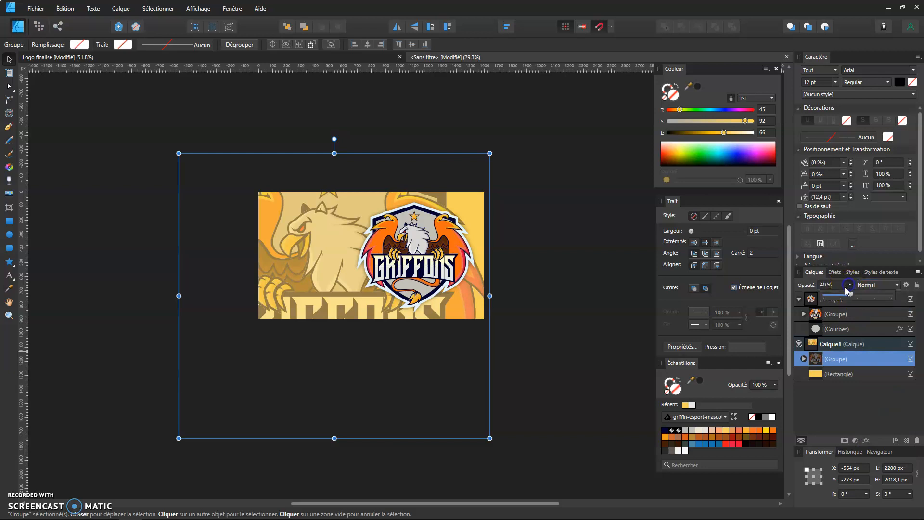
left_click_drag(848, 298, 843, 299)
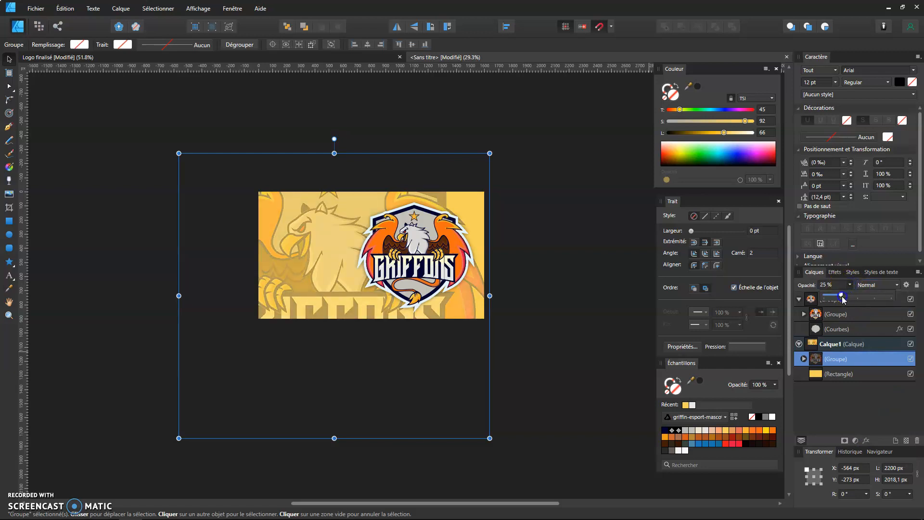
left_click(509, 221)
- Recolour the yellow background rectangle with the dark blue palette colour (T 201, S 82, L 37)
left_click(484, 203)
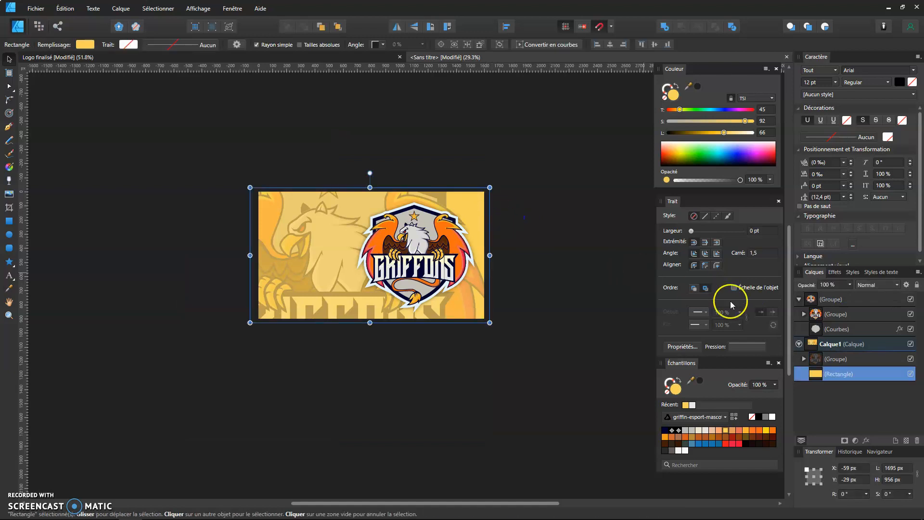
left_click_drag(722, 136, 721, 137)
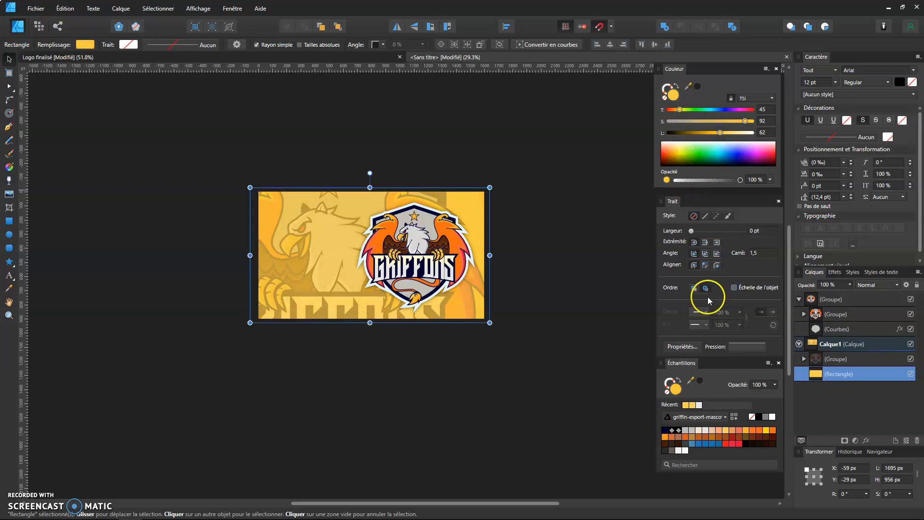
left_click(699, 442)
left_click(693, 442)
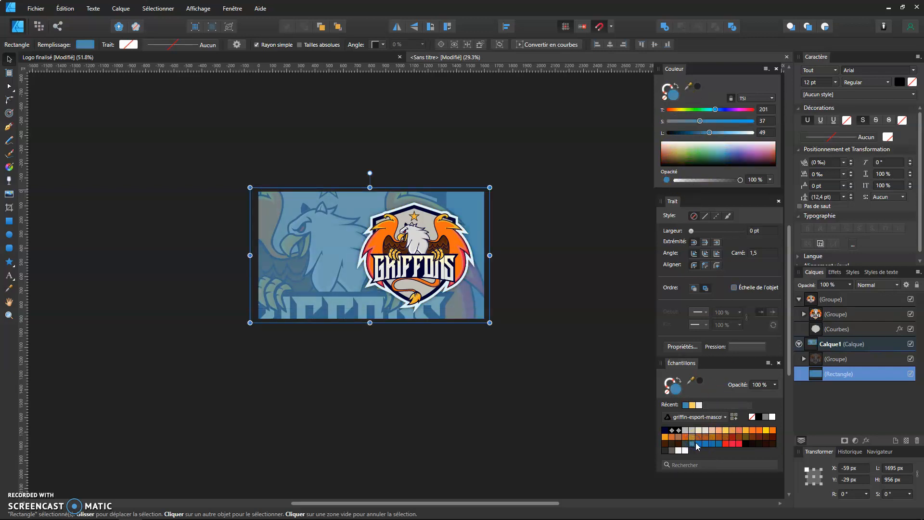
left_click(705, 443)
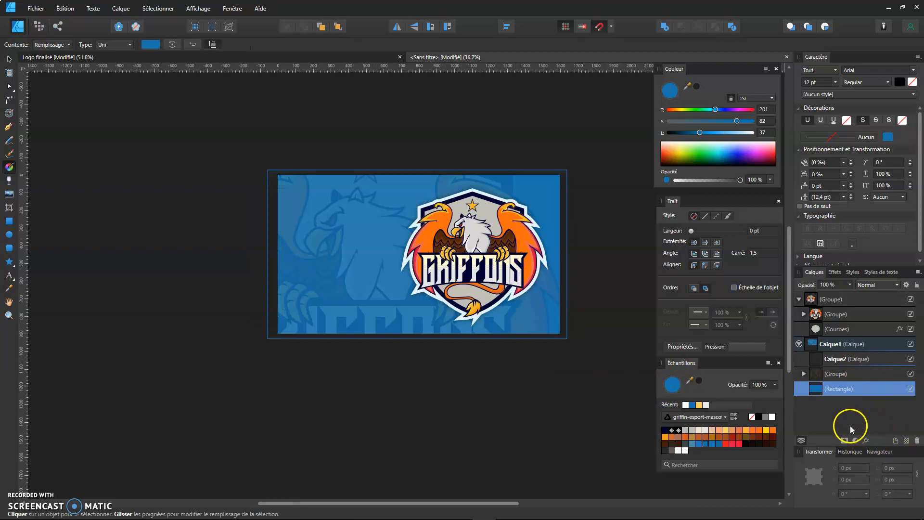
- Add a new layer, place it directly above the blue rectangle and set its blend mode to Normal
left_click(895, 440)
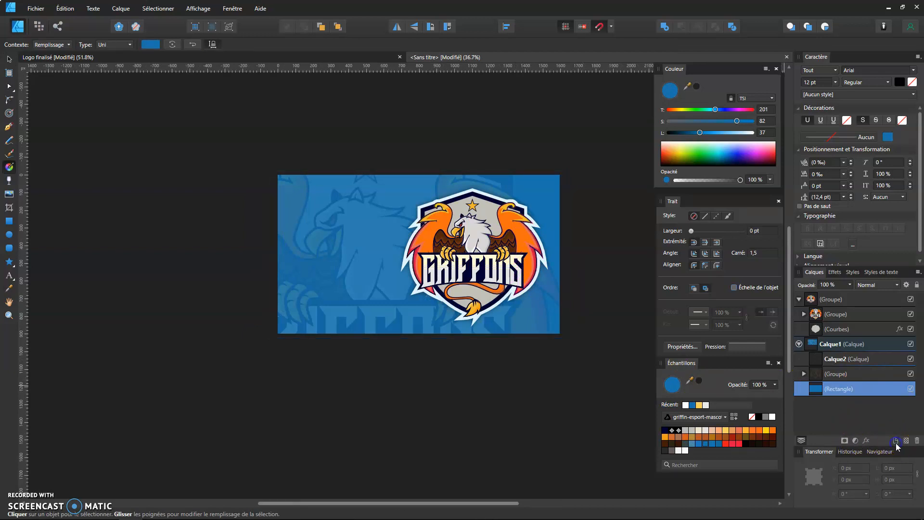
left_click_drag(840, 352, 851, 404)
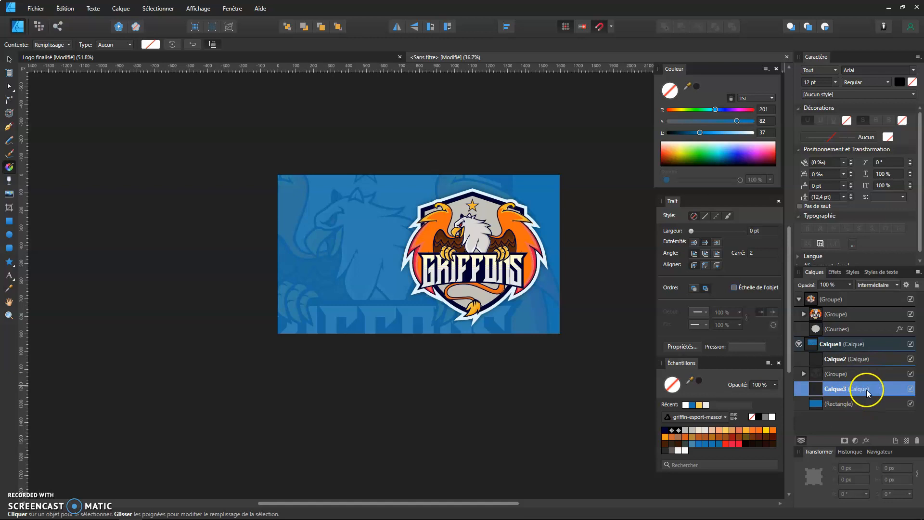
left_click(864, 286)
left_click(872, 311)
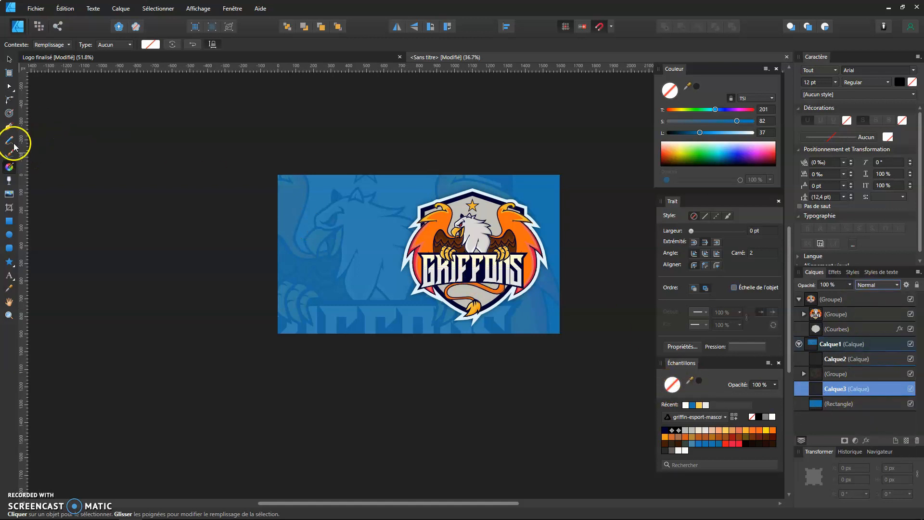
- Draw a circle about 1297 px wide centred on the artboard's upper-left corner and give it a diagonal radial gradient fill
left_click(11, 235)
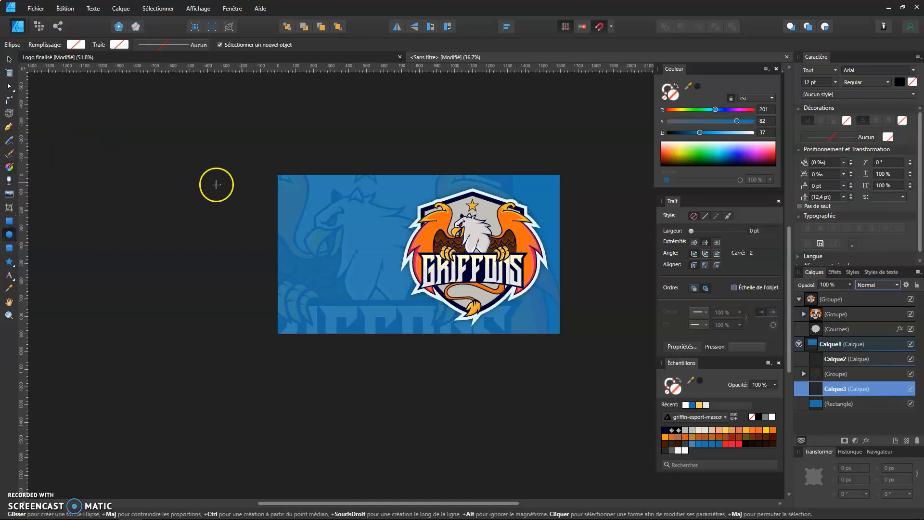
left_click_drag(272, 172, 397, 288)
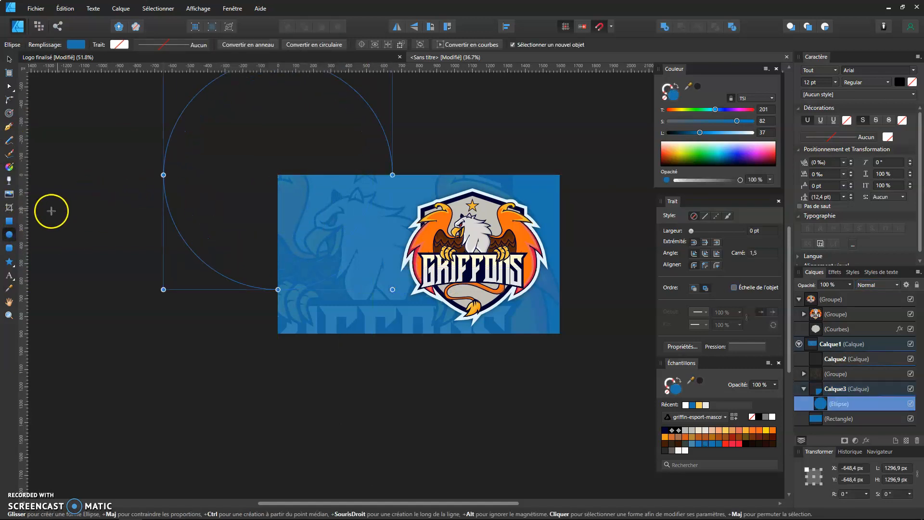
left_click(10, 167)
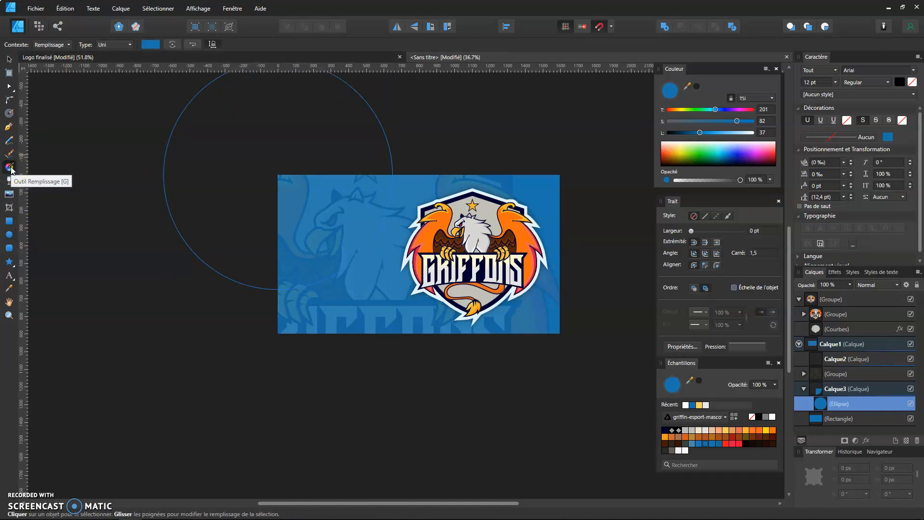
left_click(115, 44)
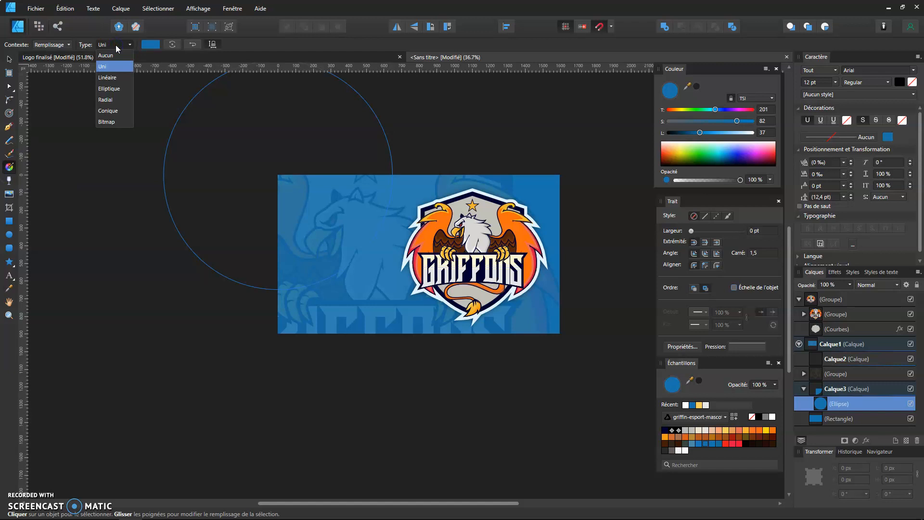
left_click(111, 99)
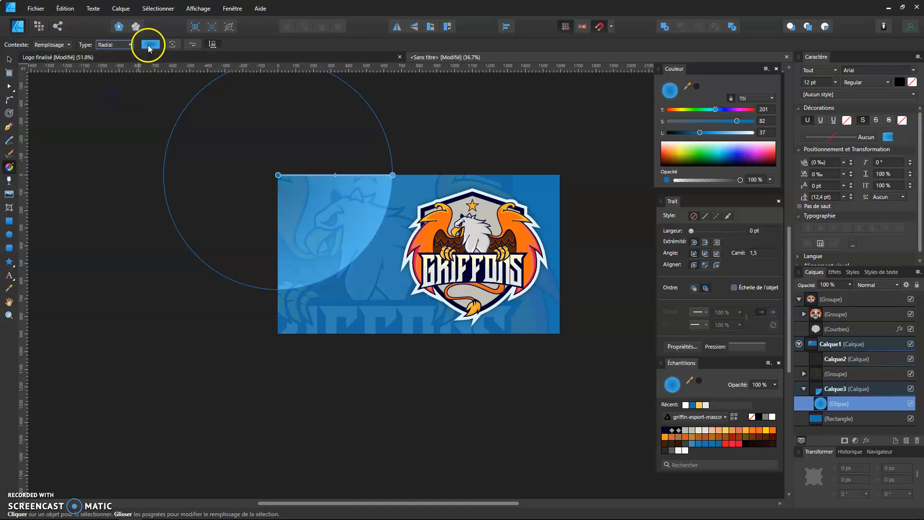
left_click_drag(391, 174, 336, 243)
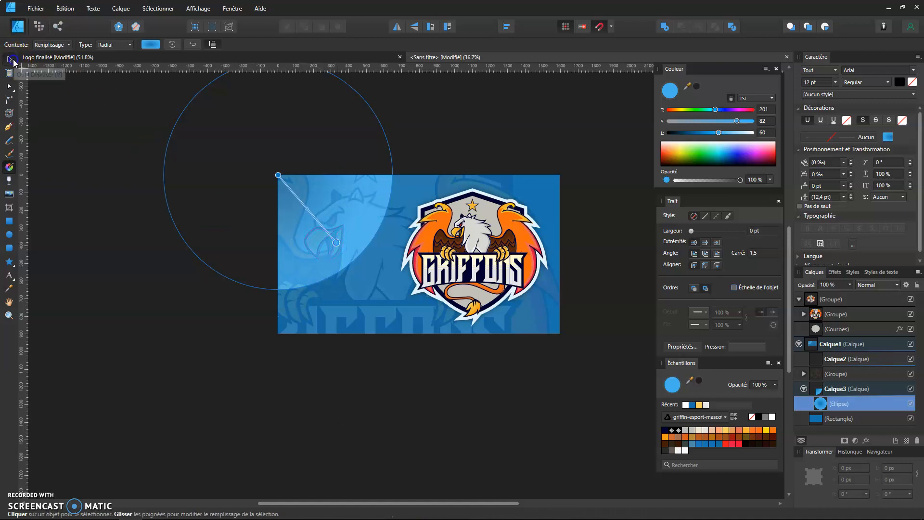
- Enlarge the gradient circle to about 1660 px wide, then delete it
left_click(14, 61)
left_click_drag(391, 288, 456, 353)
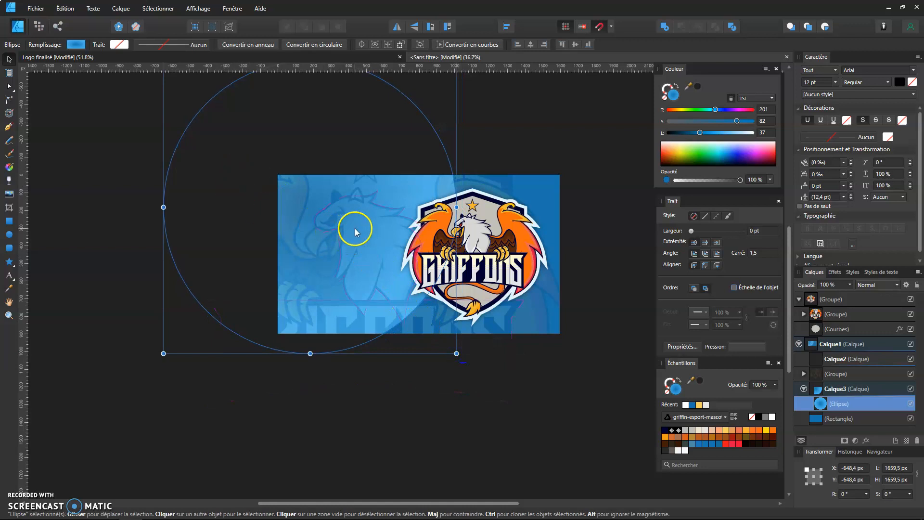
key("Delete")
left_click(836, 403)
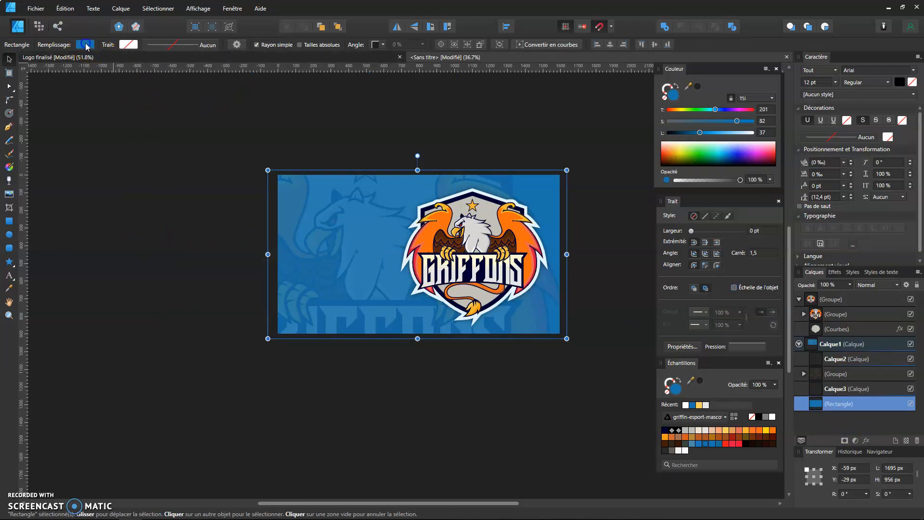
left_click(86, 45)
left_click(87, 45)
left_click(86, 46)
left_click(89, 62)
left_click(320, 263)
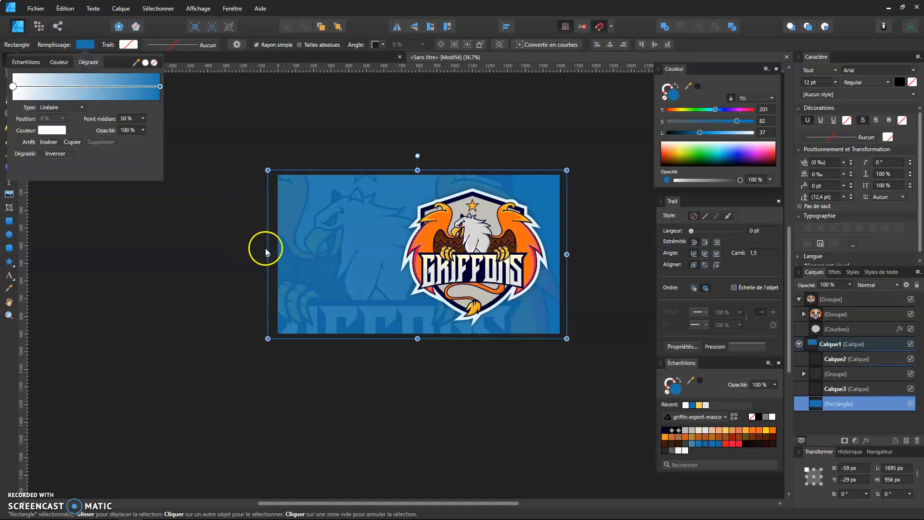
left_click(336, 264)
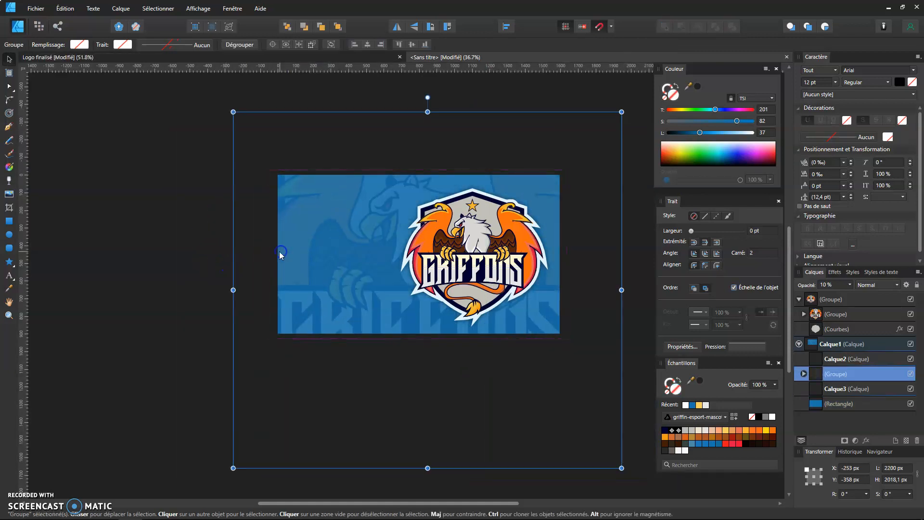
- Give the blue background rectangle a radial gradient fill running from the artboard's upper-left corner to the lower part of the logo
left_click(856, 404)
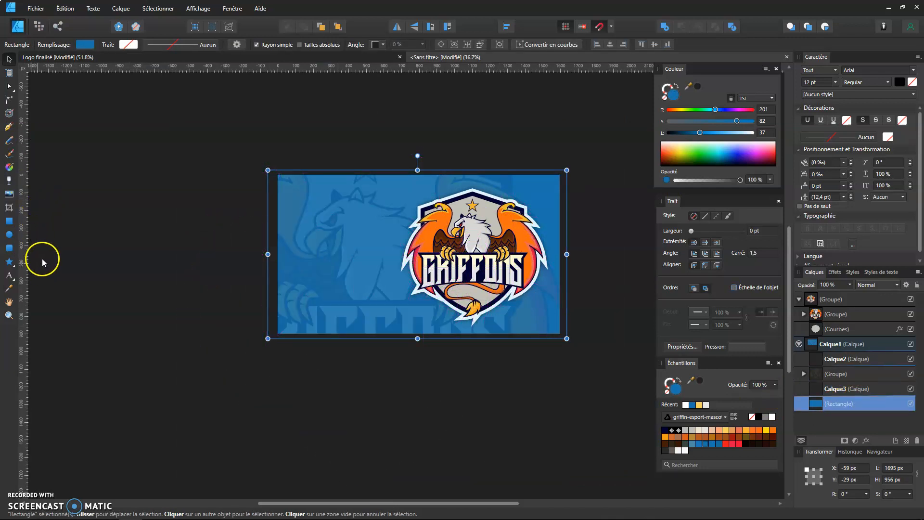
left_click(9, 167)
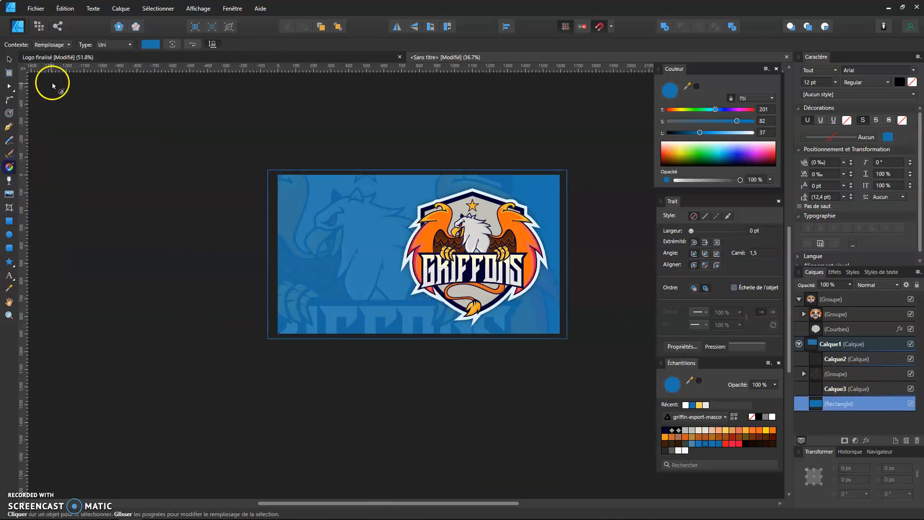
left_click(128, 46)
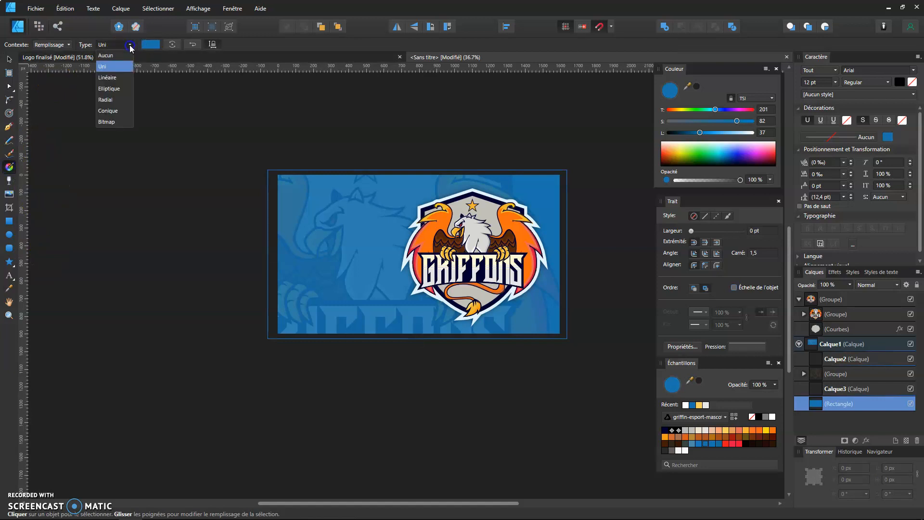
left_click(105, 99)
left_click_drag(227, 139, 377, 247)
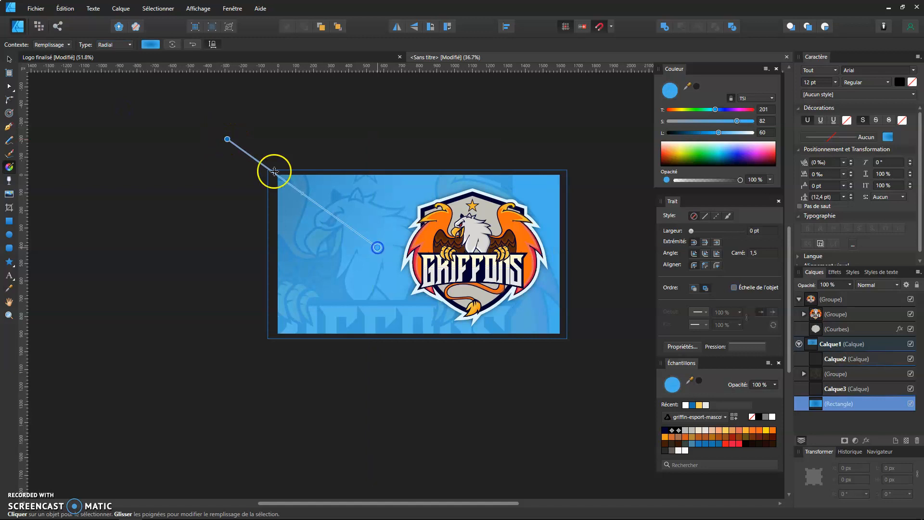
left_click_drag(229, 139, 278, 176)
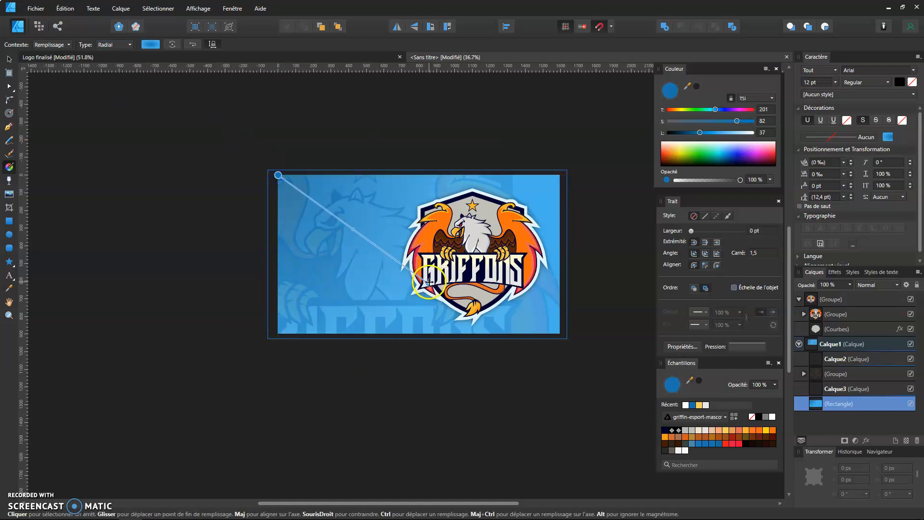
left_click_drag(418, 267, 502, 305)
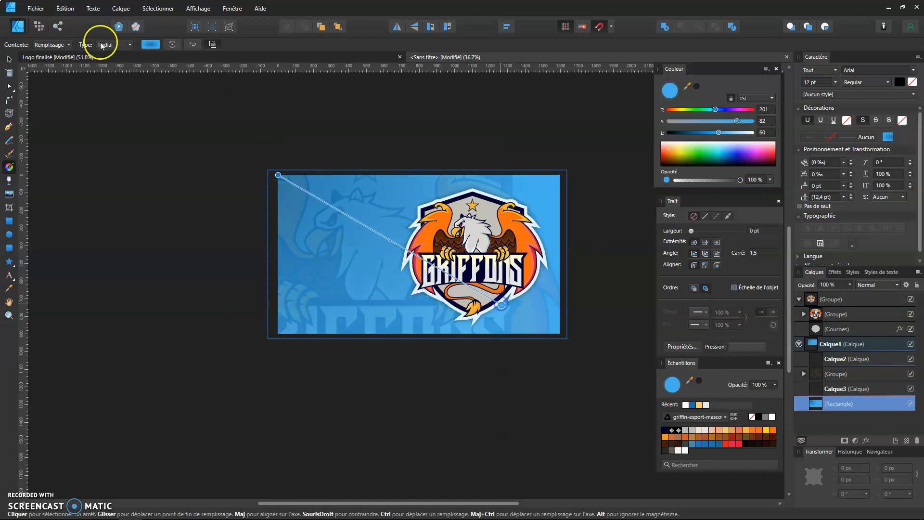
- Reverse the rectangle's radial gradient so light blue starts at the artboard's upper-left corner, with the midpoint at 50 %
left_click(151, 45)
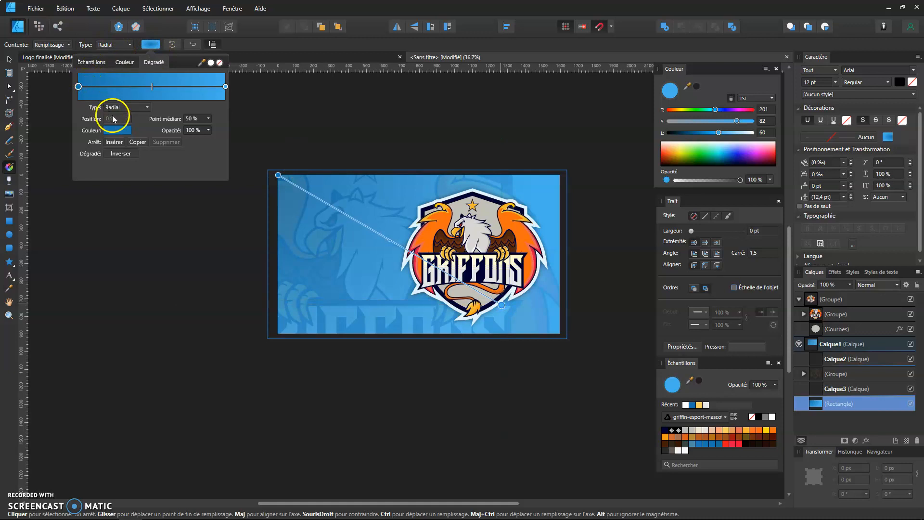
left_click(120, 153)
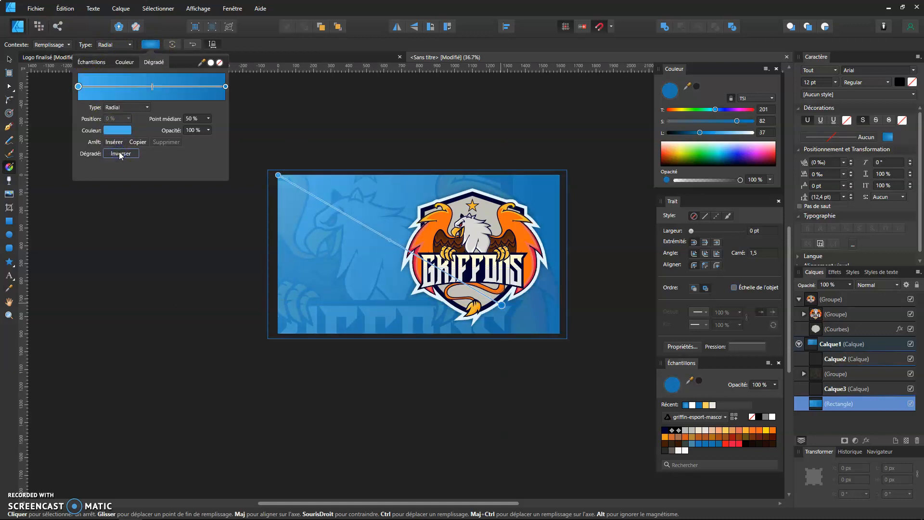
left_click(363, 224)
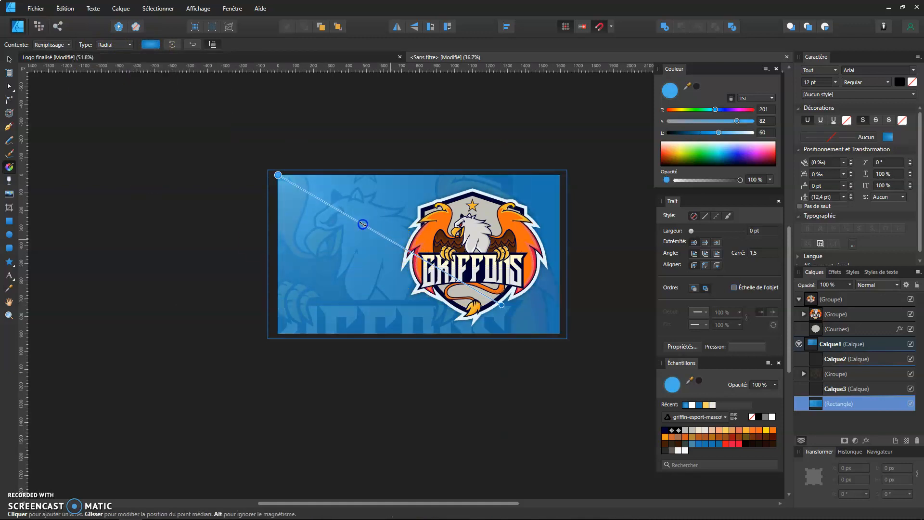
left_click_drag(336, 209, 368, 231)
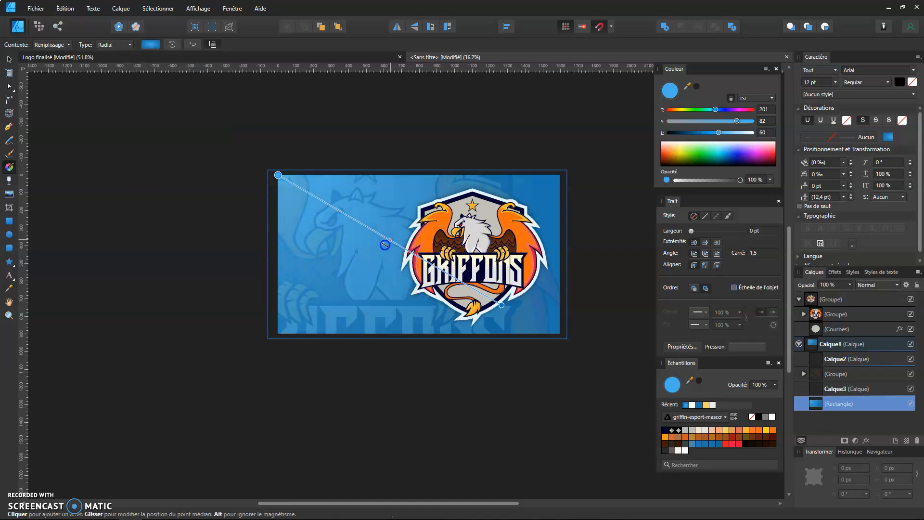
- Add two intermediate stops to the rectangle's radial gradient, at 27 % and 47 %
left_click(148, 44)
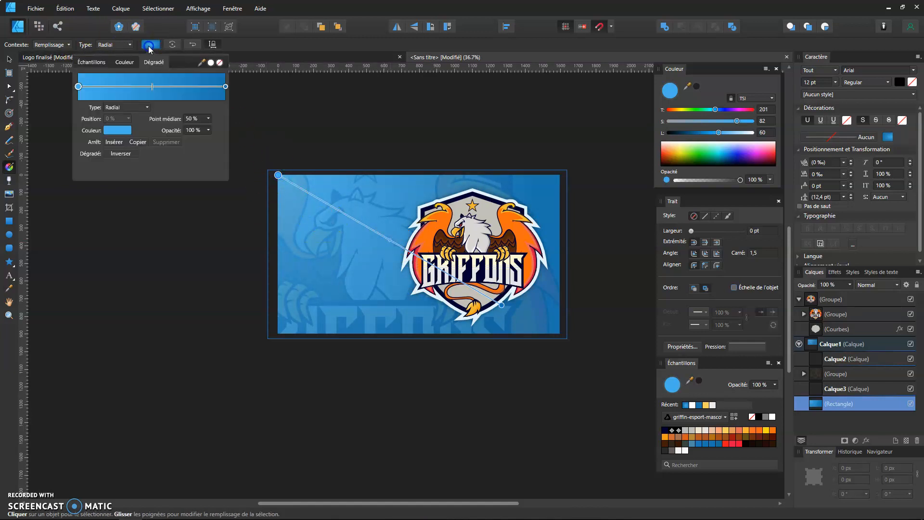
left_click(94, 90)
left_click(119, 87)
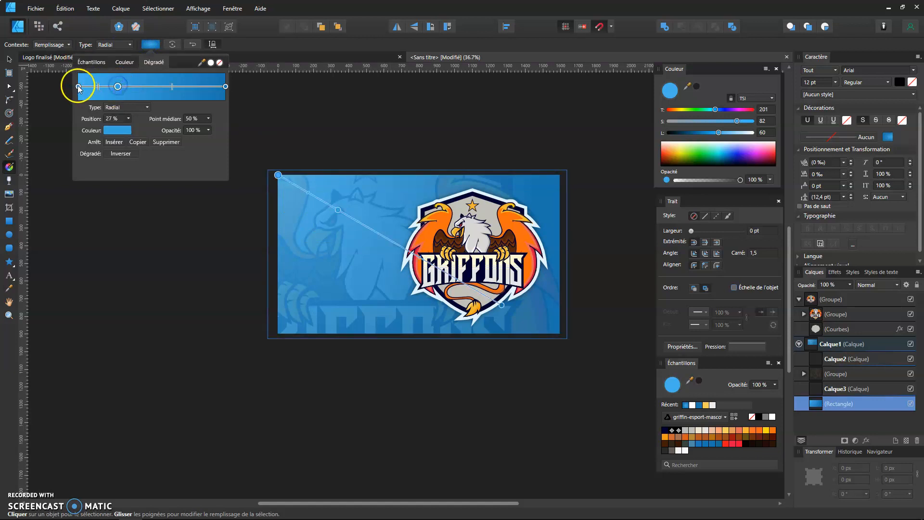
left_click(112, 133)
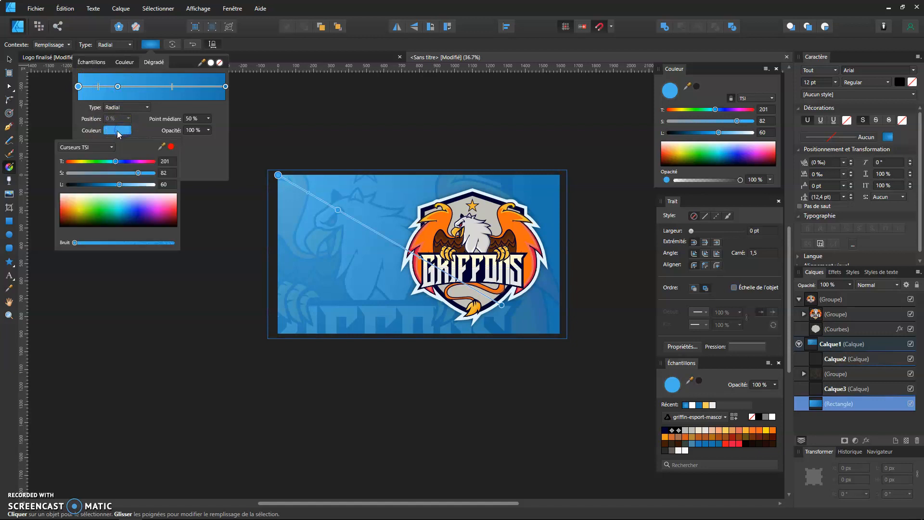
left_click(85, 147)
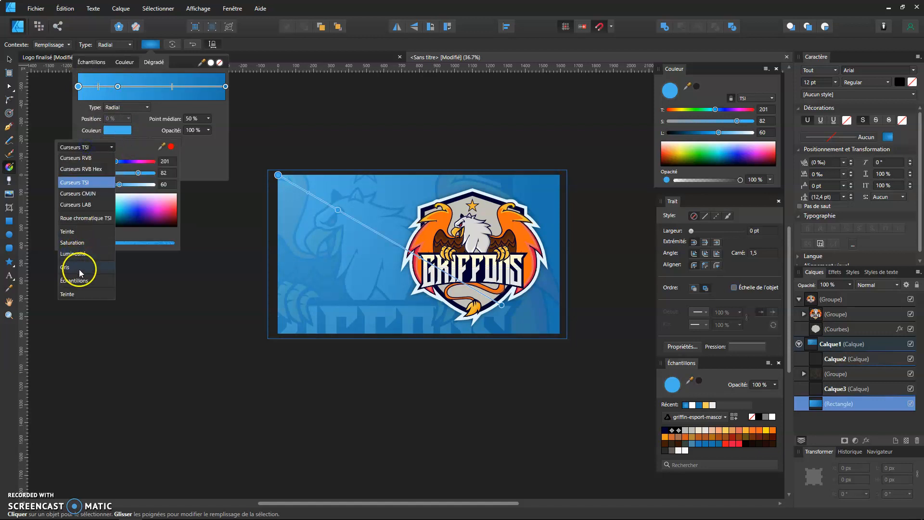
left_click(79, 87)
left_click(149, 86)
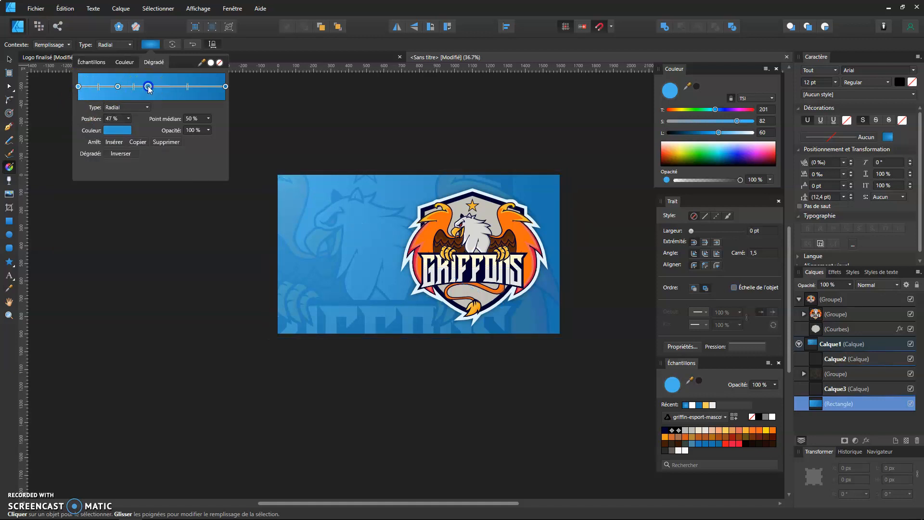
- Recolour the gradient's starting stop with the recent yellow swatch (T 45, S 92, L 66)
left_click(79, 87)
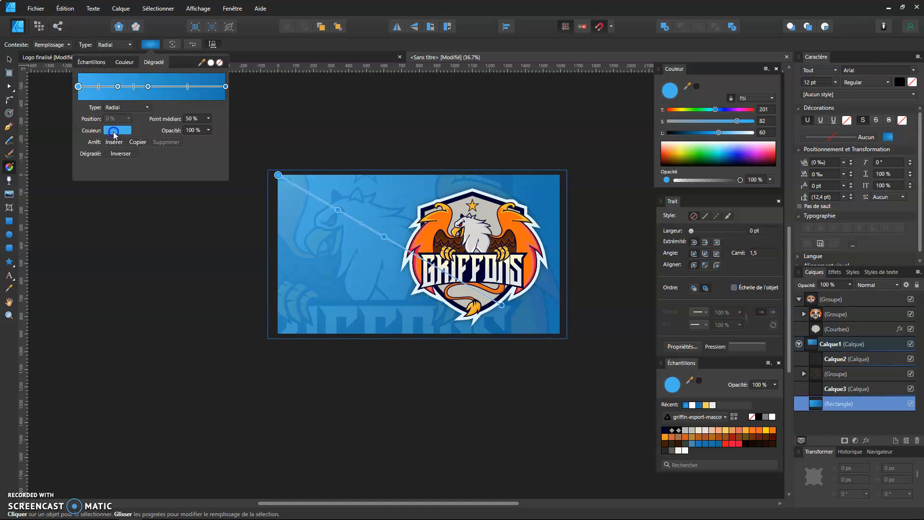
left_click(111, 131)
left_click(101, 146)
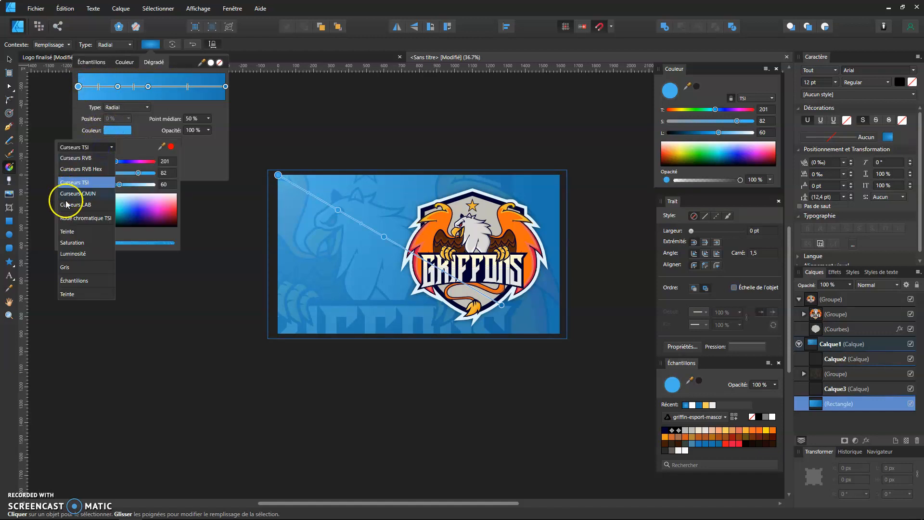
left_click(68, 282)
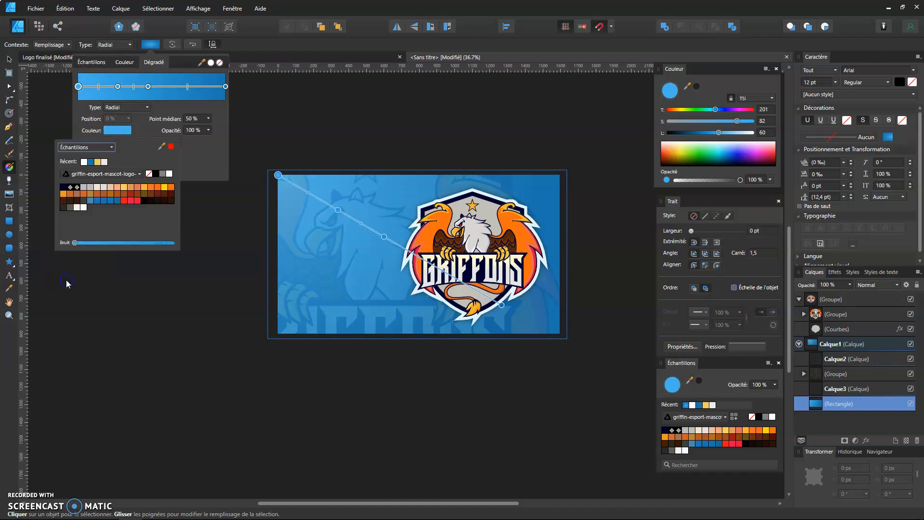
left_click(98, 162)
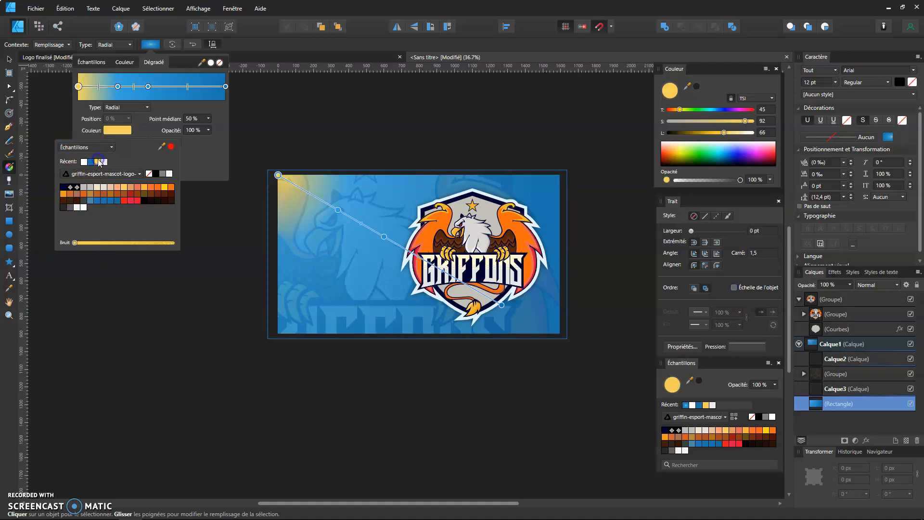
- Move the gradient's 27 % stop to 16 % and recolour it with an orange-yellow palette swatch
left_click(118, 88)
left_click_drag(118, 87, 102, 86)
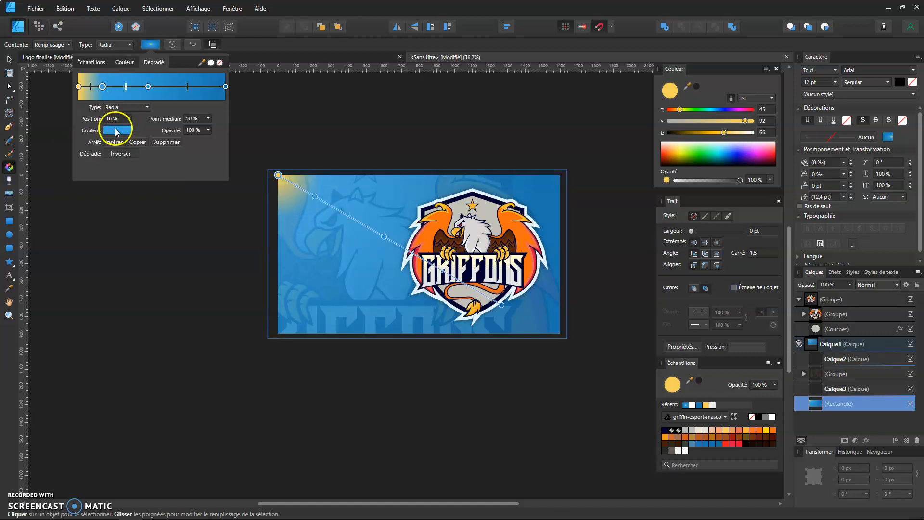
left_click(116, 129)
left_click(144, 189)
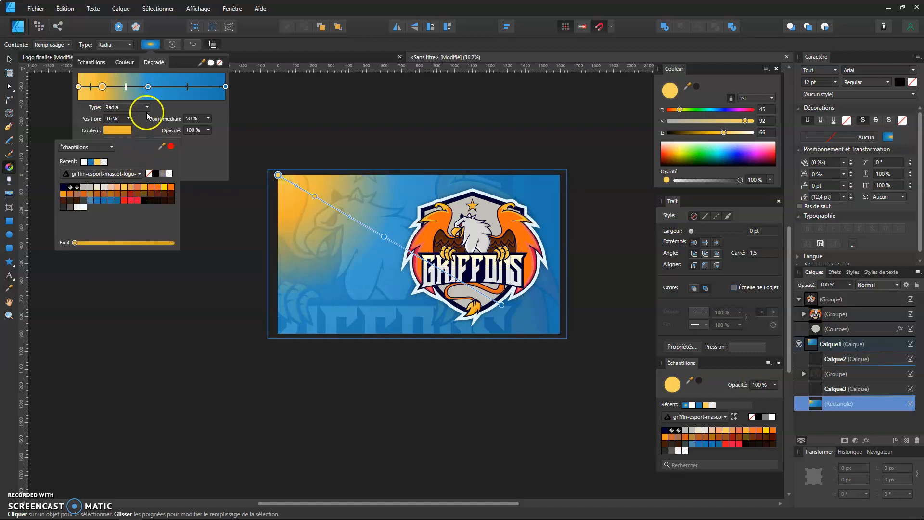
- Add a gradient stop at 32 % and recolour it with a light yellow palette swatch
left_click(136, 87)
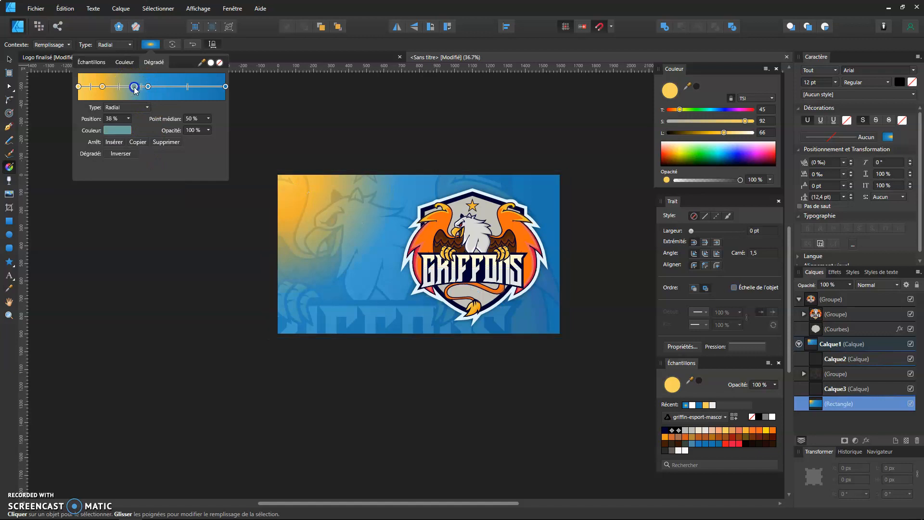
left_click_drag(134, 87, 123, 87)
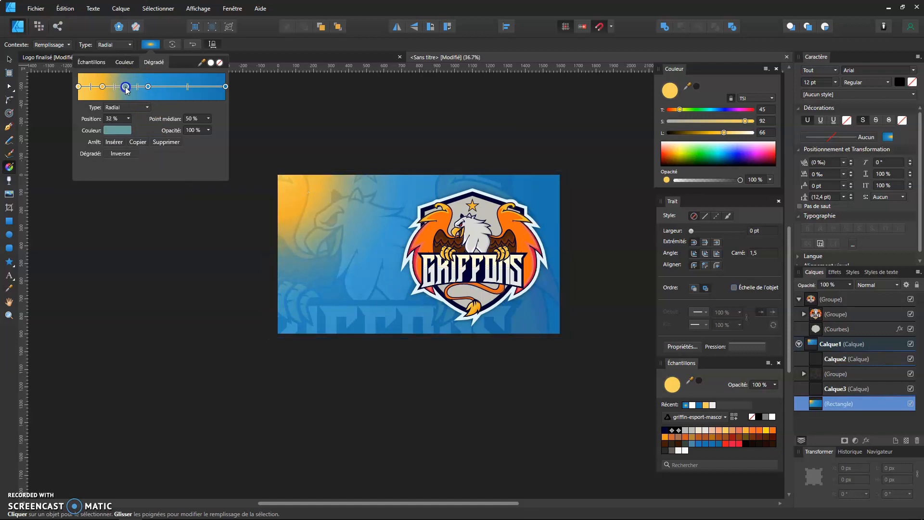
left_click(118, 129)
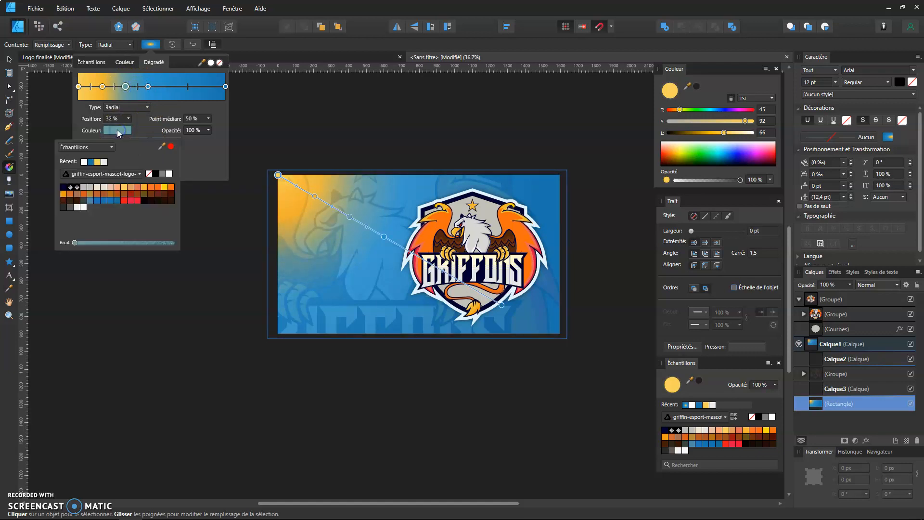
left_click(124, 187)
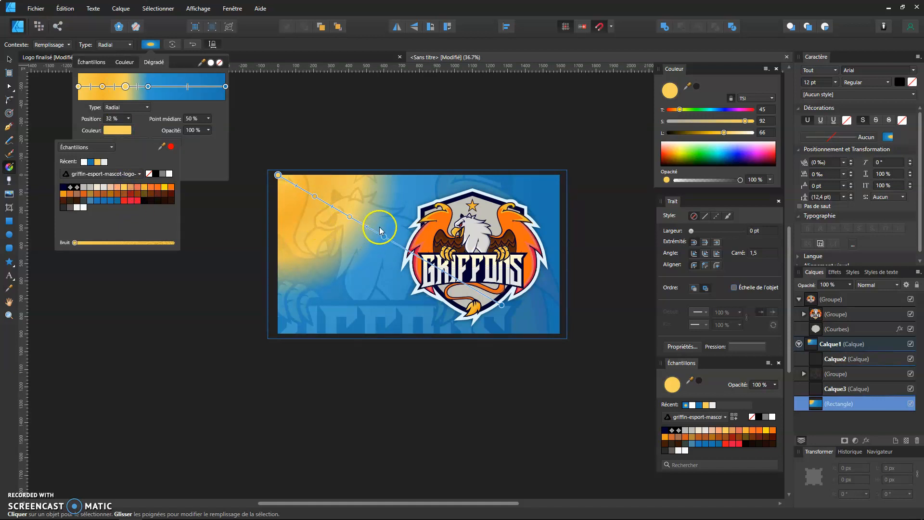
- Extend the gradient's end to the artboard's lower-right corner and move the intermediate blue stop outward over the logo's lettering
left_click_drag(501, 304, 560, 333)
left_click(412, 250)
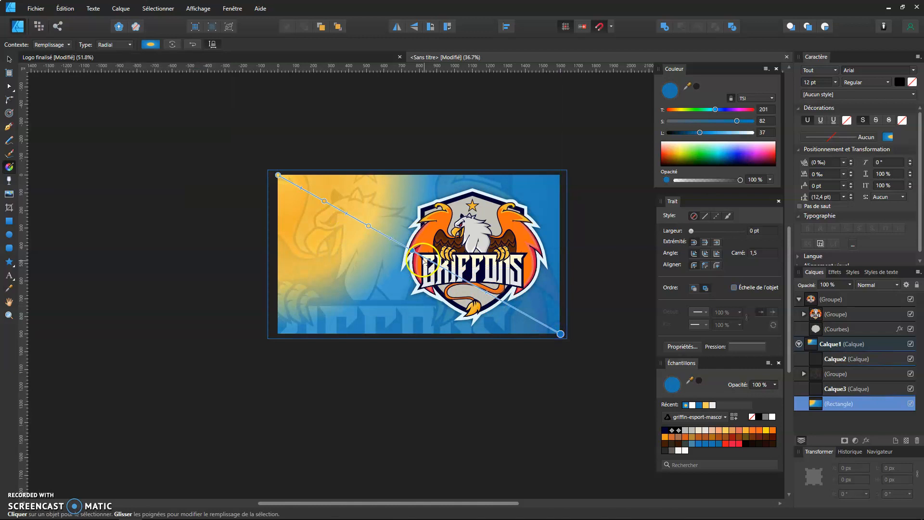
left_click_drag(404, 247, 445, 270)
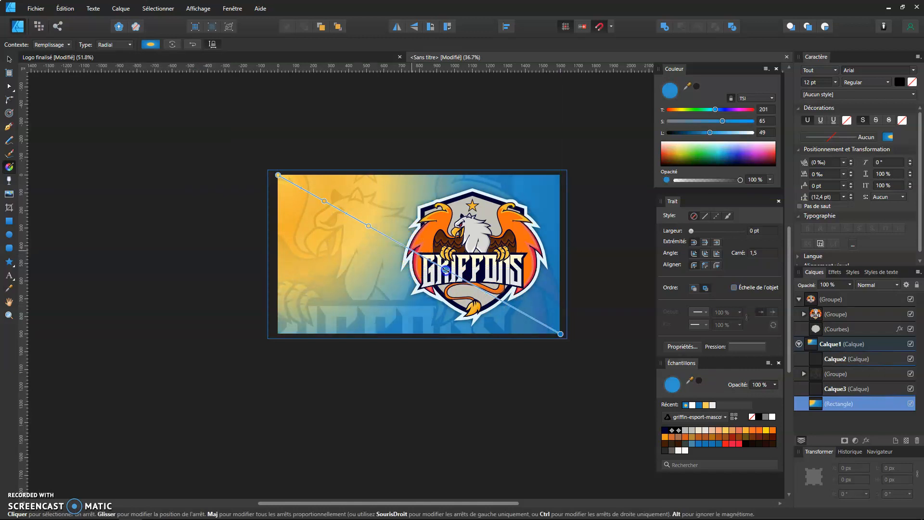
- Recolour the gradient's end stop with the dark navy palette swatch (T 240, S 100, L 10)
left_click(561, 334)
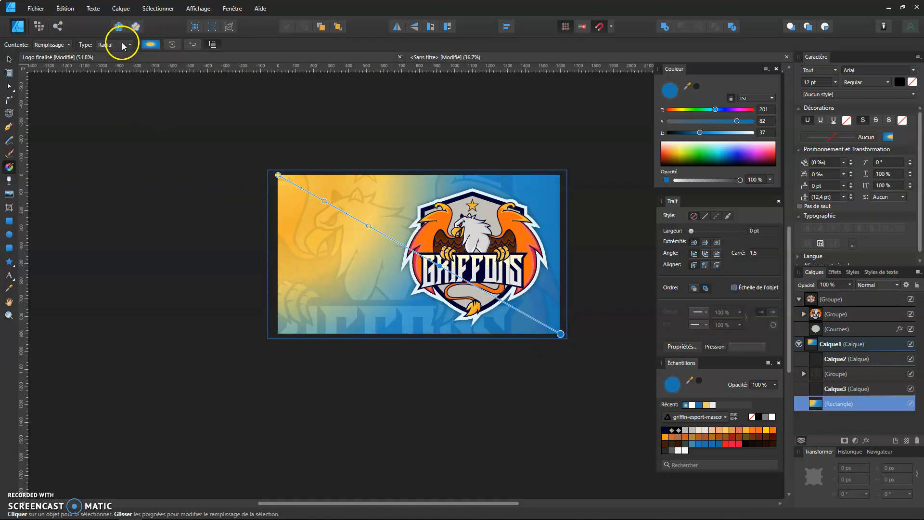
left_click(150, 45)
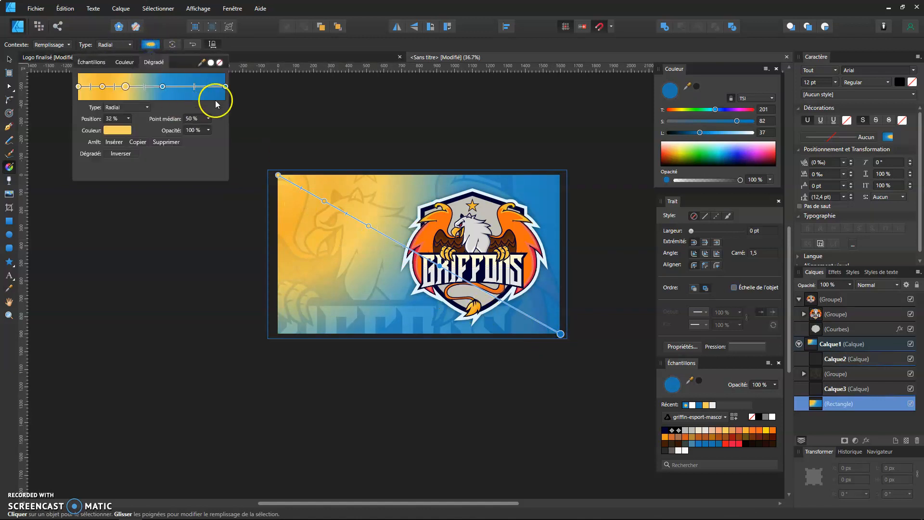
left_click(224, 86)
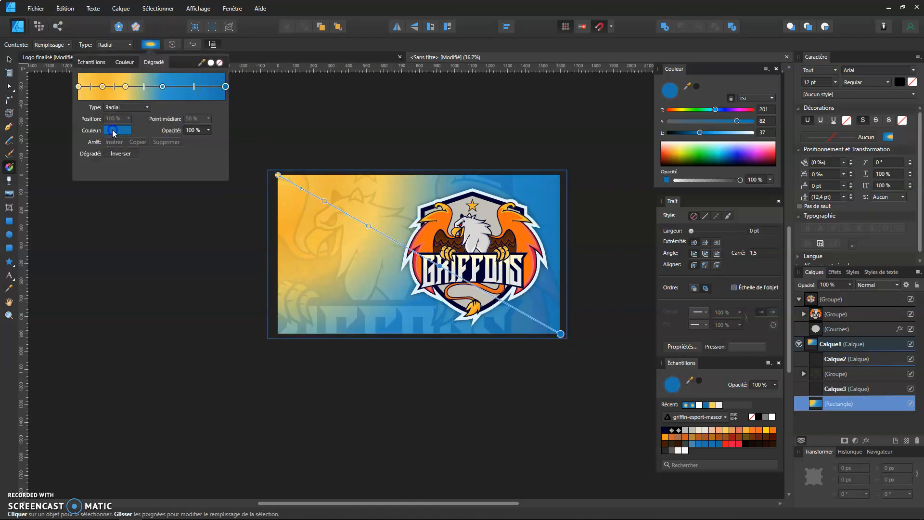
left_click(114, 131)
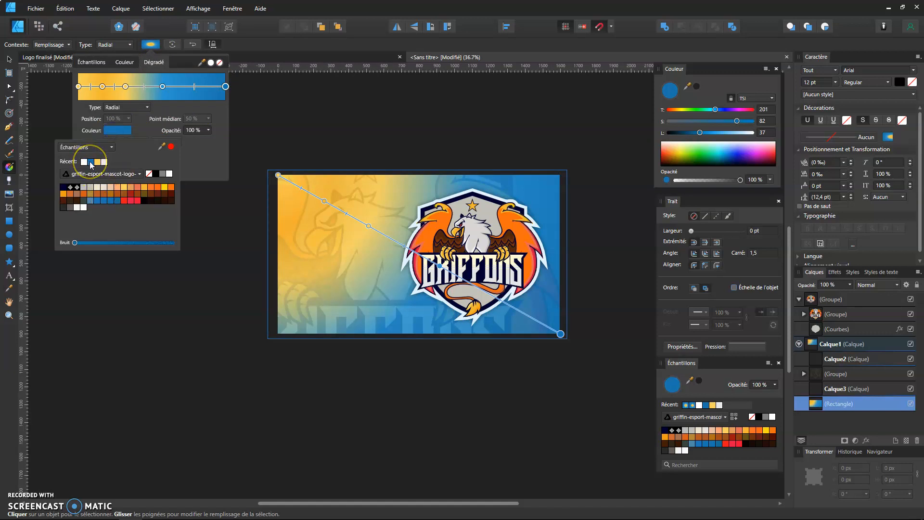
left_click(66, 189)
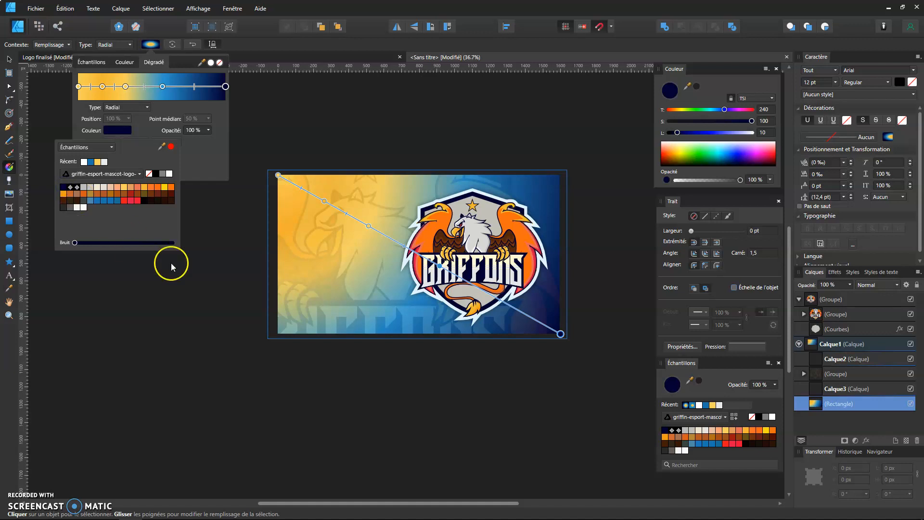
- Pull the gradient's end in to the logo's lower part and place the intermediate blue stop at the logo's near edge
left_click_drag(438, 268, 401, 251)
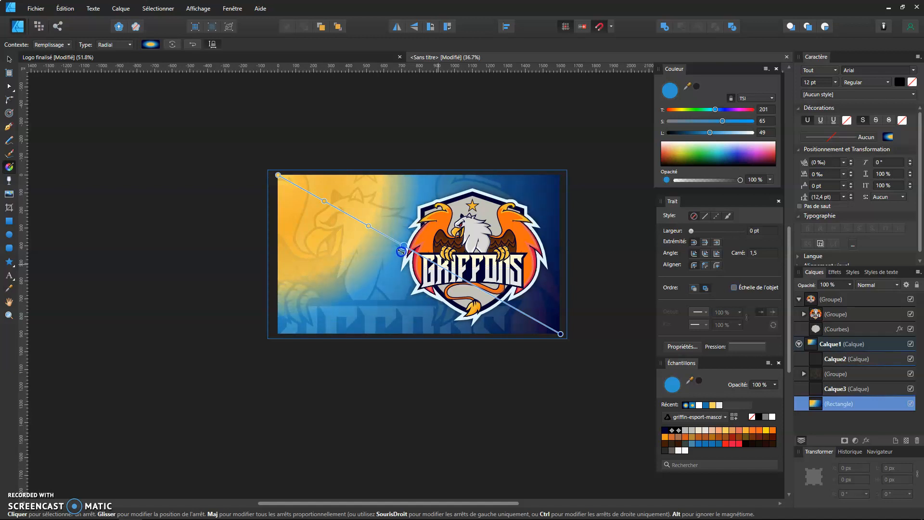
left_click_drag(561, 333, 479, 300)
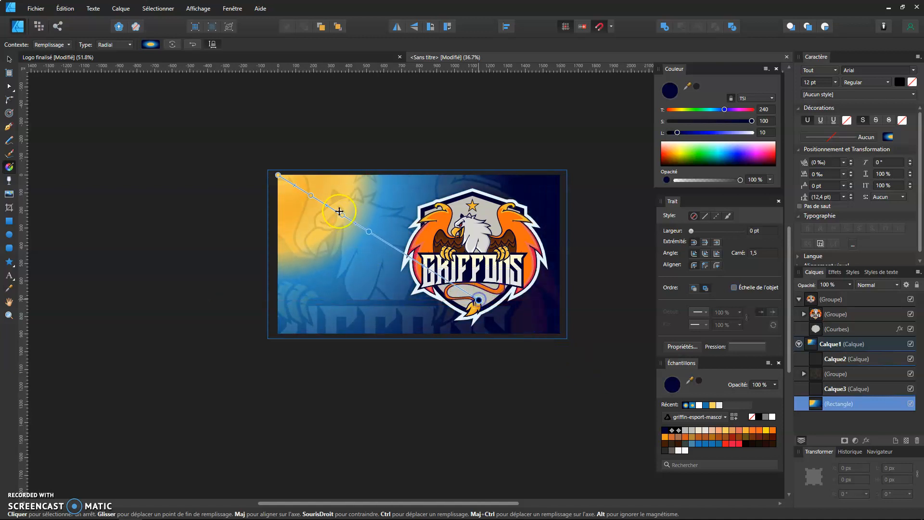
left_click_drag(367, 232, 400, 250)
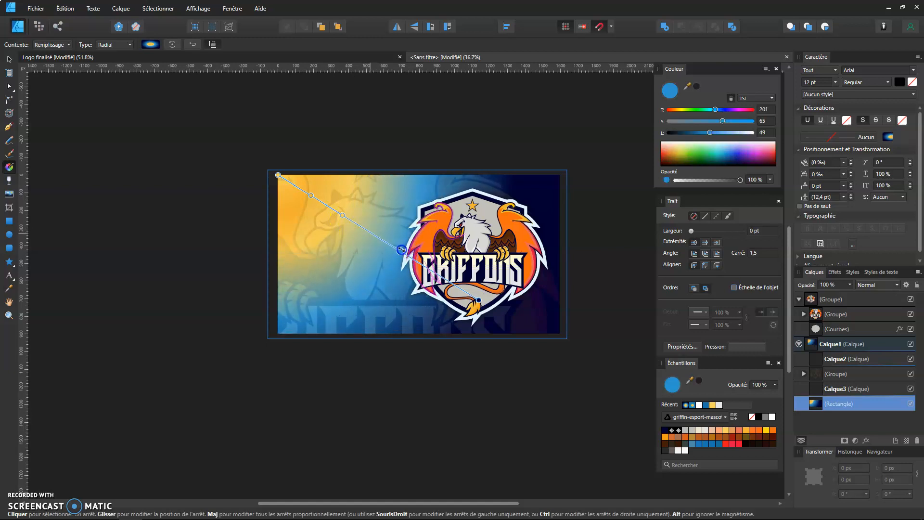
- Delete the light yellow gradient stop between the orange and blue stops of the background rectangle's fill
left_click(343, 214)
left_click_drag(342, 214, 360, 226)
left_click(337, 219)
left_click(150, 44)
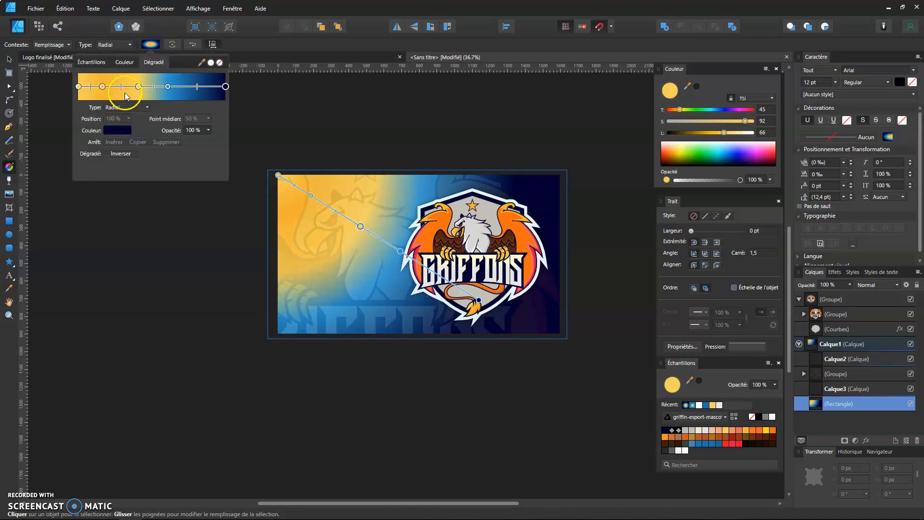
left_click(138, 87)
left_click(166, 141)
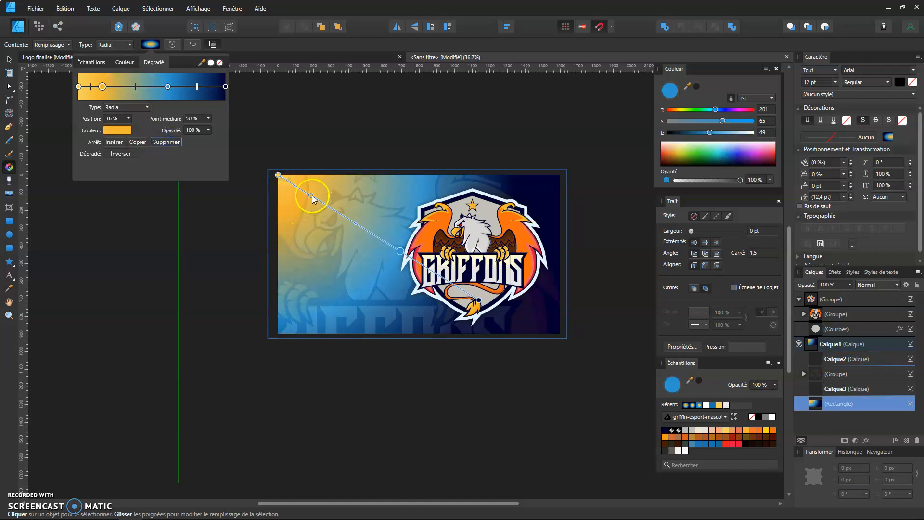
- Shift the orange stop, the gradient's end and the blue stop slightly outward, then deselect the background rectangle
left_click_drag(312, 196, 326, 206)
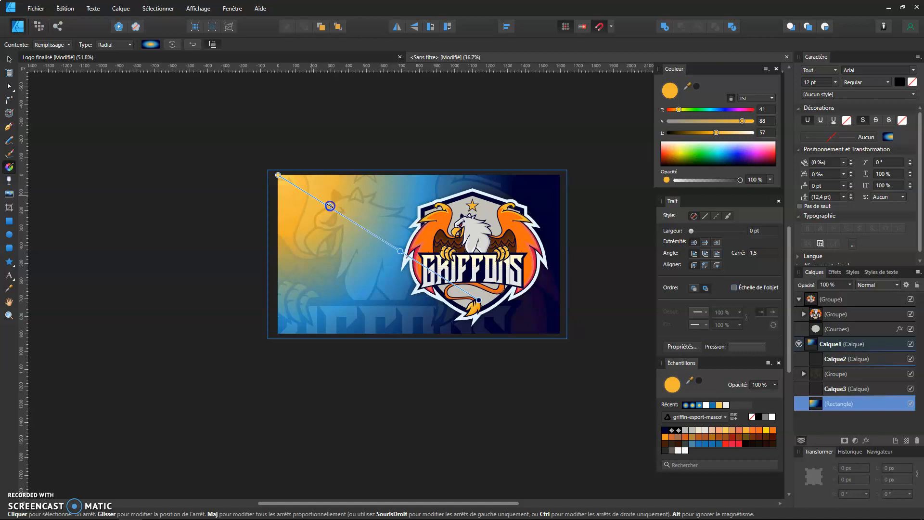
left_click_drag(479, 300, 500, 299)
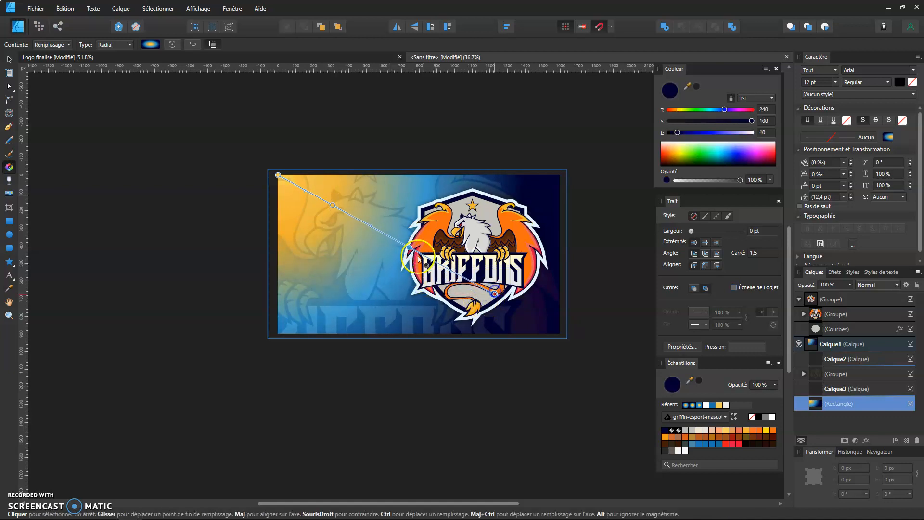
left_click(404, 243)
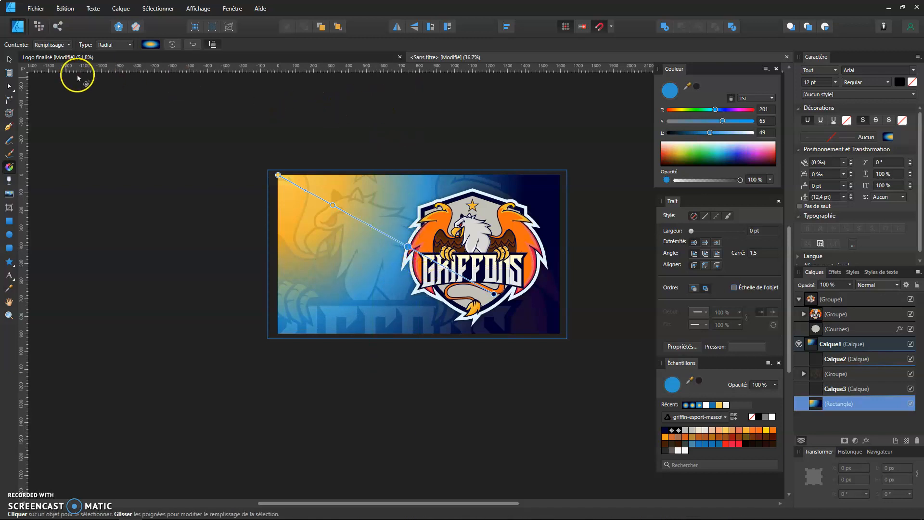
left_click(8, 60)
left_click(145, 161)
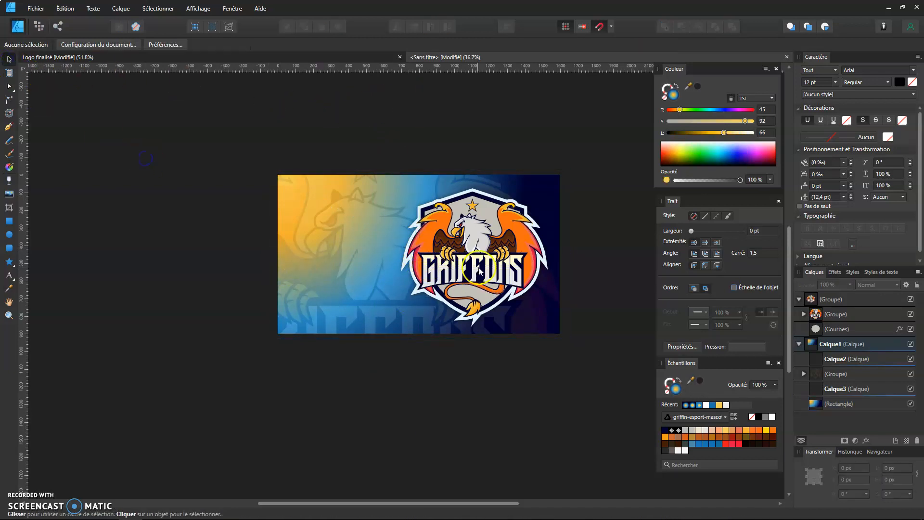
- Collapse the Calque1 background layer and the logo group in the layer list
scroll(491, 261, "up", 3)
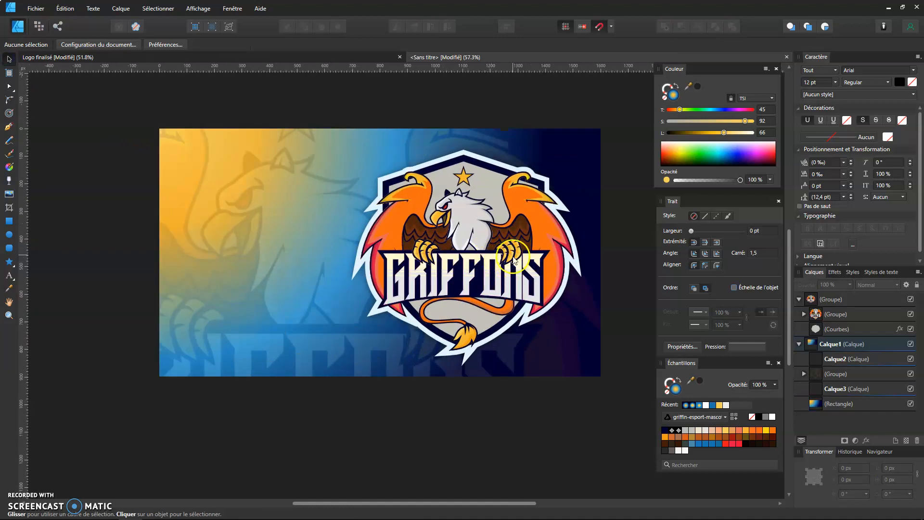
left_click_drag(478, 231, 484, 223)
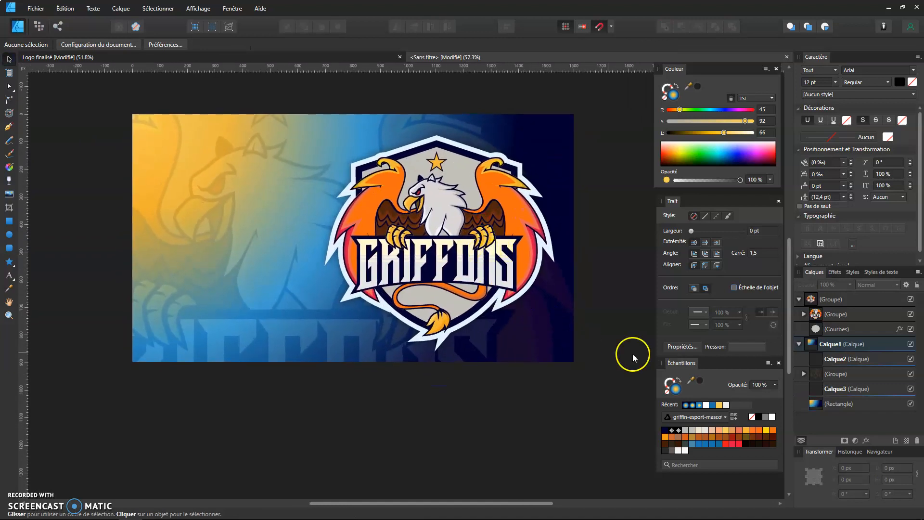
left_click(799, 344)
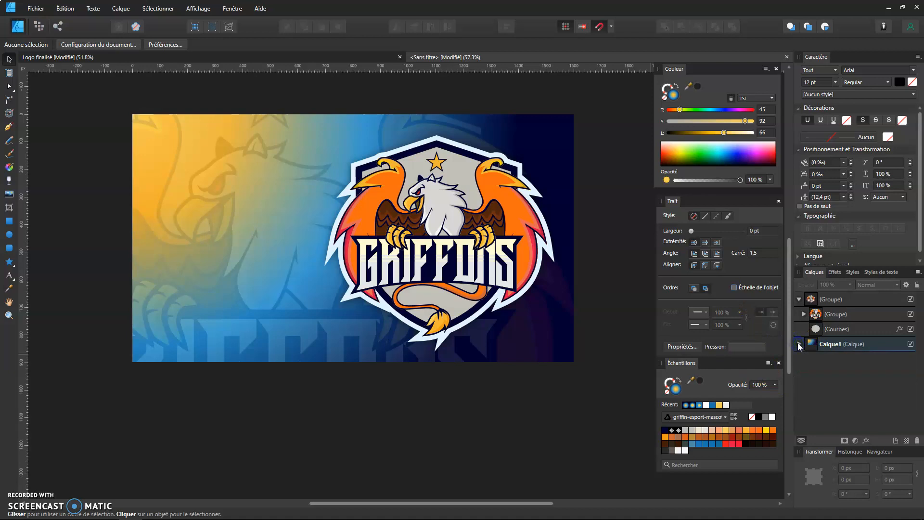
left_click(799, 299)
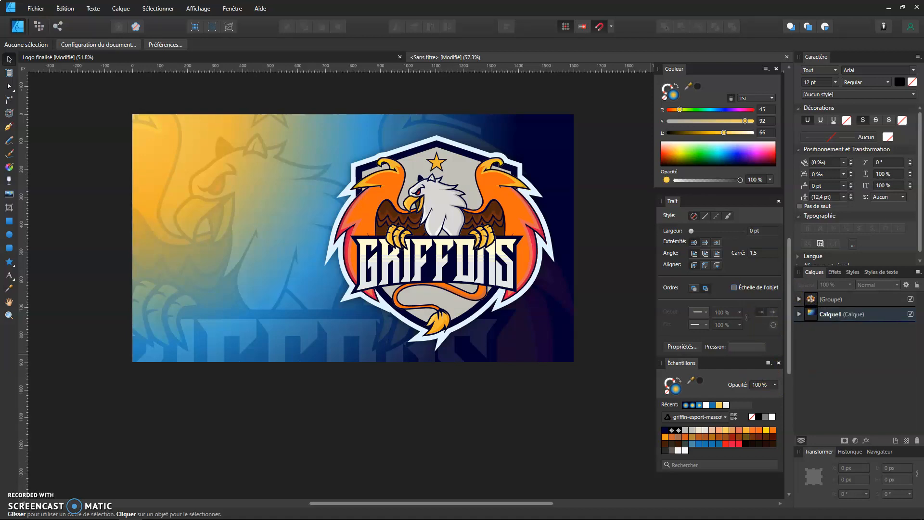
- Draw a five-pointed star about 318 px wide over the background just left of the logo
left_click(10, 263)
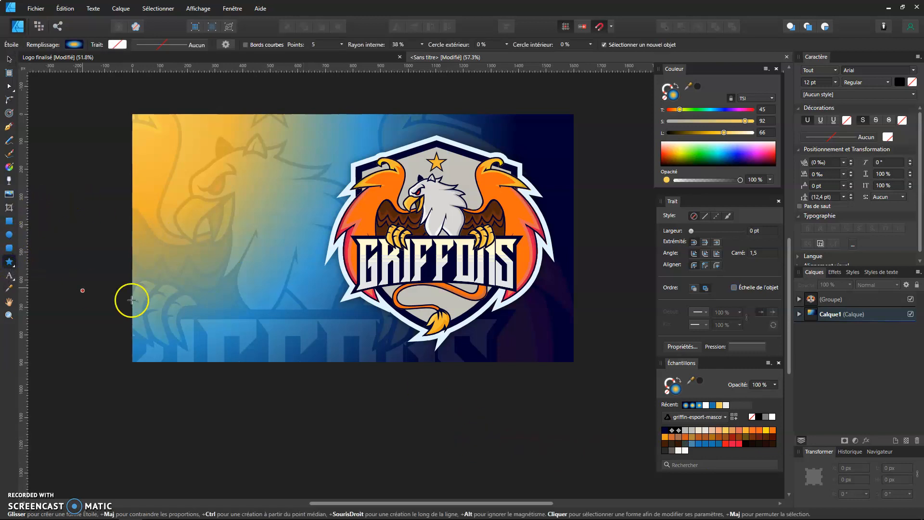
left_click_drag(294, 210, 338, 254)
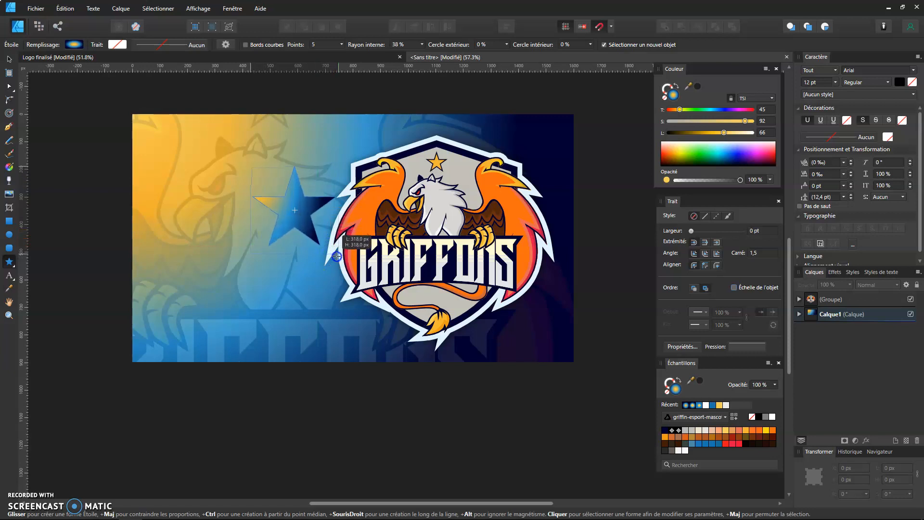
- Fill the star with pure white (T 0, S 0, L 100) and switch the colour sliders to CMJN
double_click(674, 98)
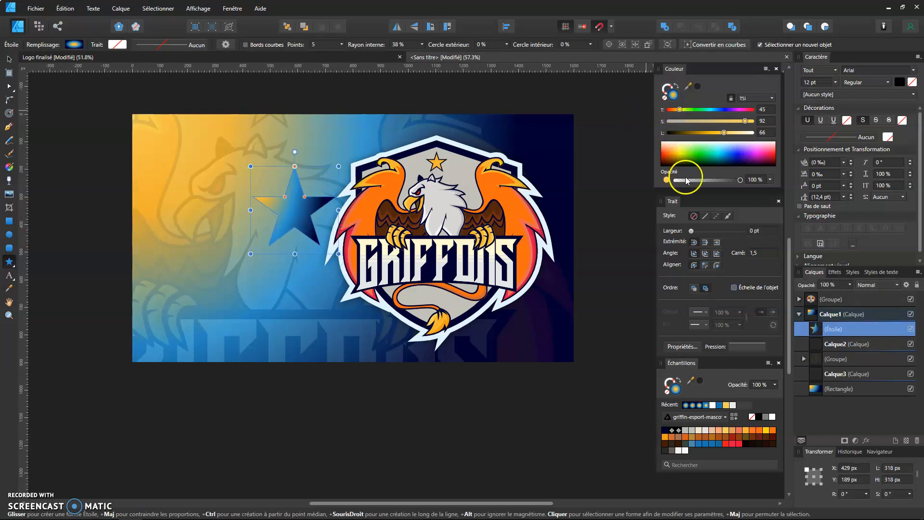
left_click(669, 121)
left_click_drag(724, 132, 754, 133)
left_click_drag(680, 109, 624, 109)
left_click(675, 99)
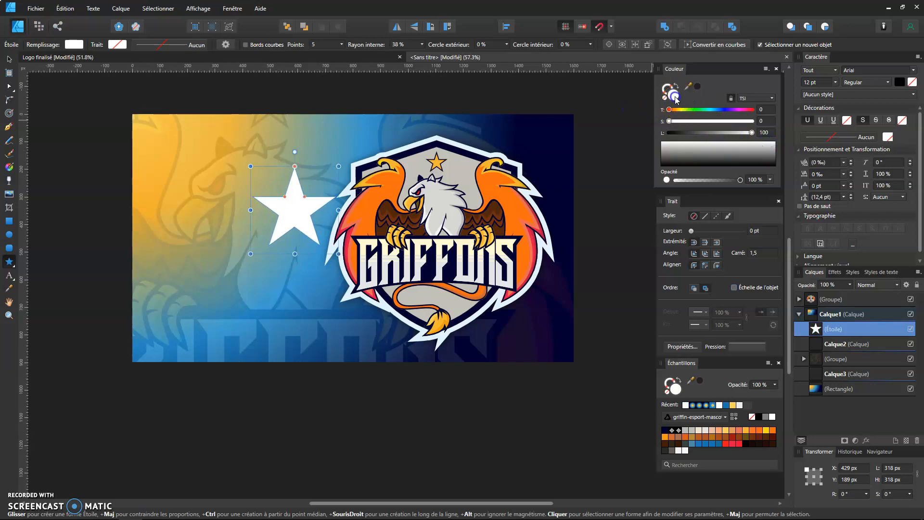
left_click(753, 98)
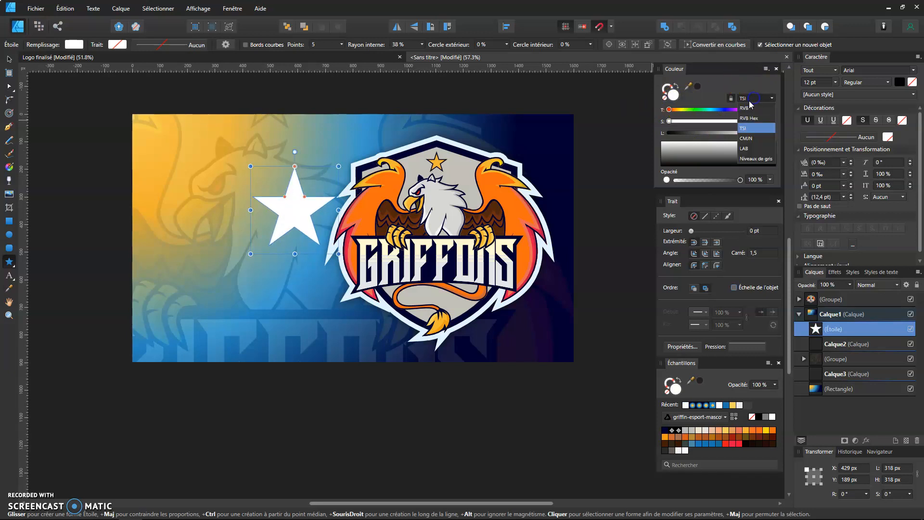
left_click(747, 143)
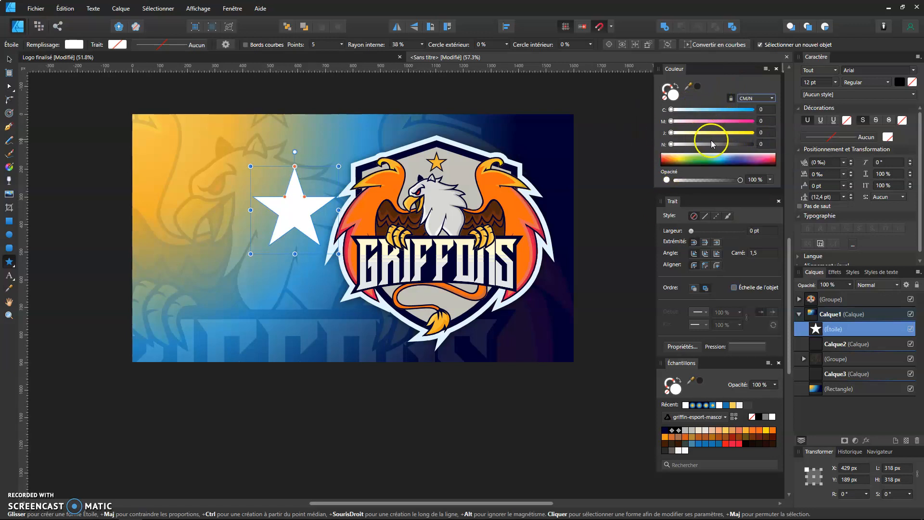
- Set the star to 7 points with a 15 % inner radius
left_click(341, 45)
left_click_drag(343, 55, 346, 57)
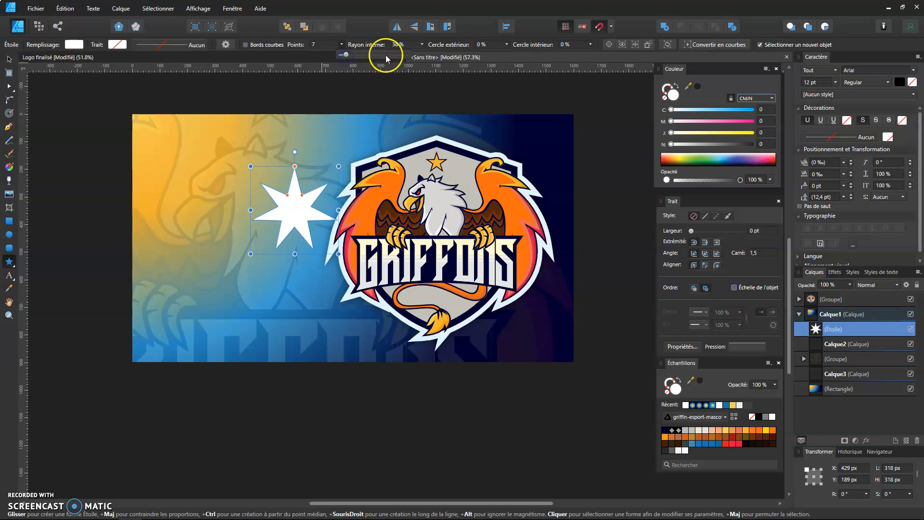
left_click(422, 44)
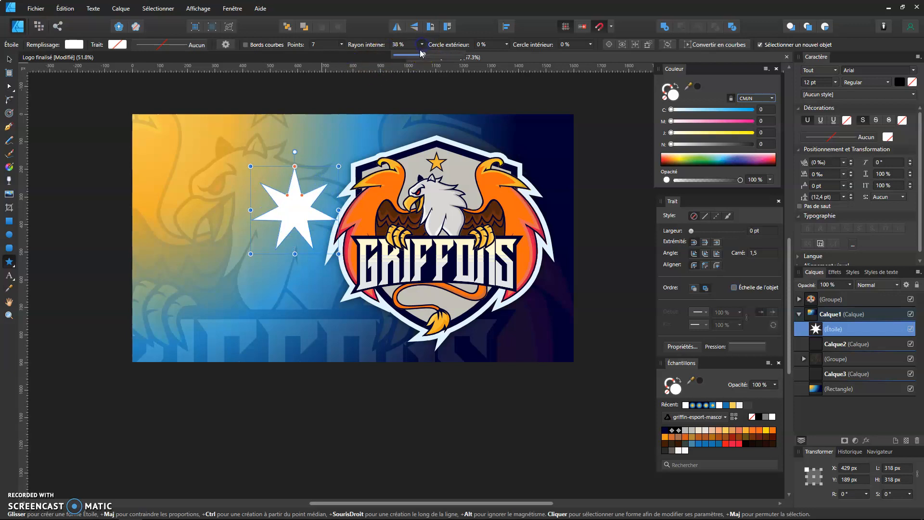
left_click_drag(426, 57, 407, 64)
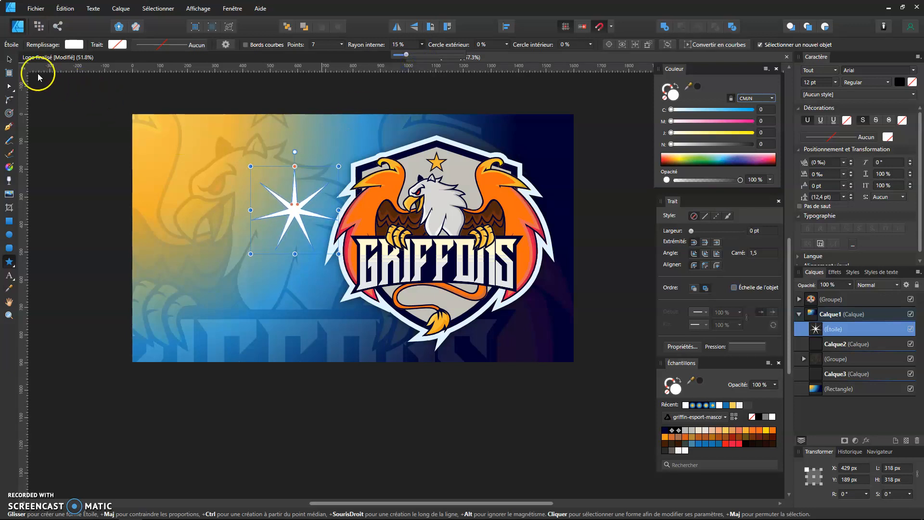
- Apply a Gaussian blur layer effect with a 10.5 px radius to the star
right_click(862, 329)
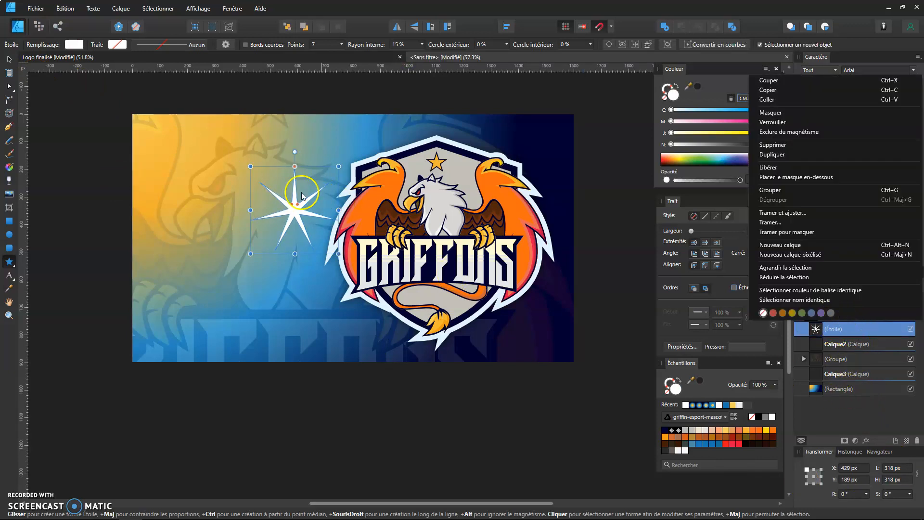
right_click(291, 214)
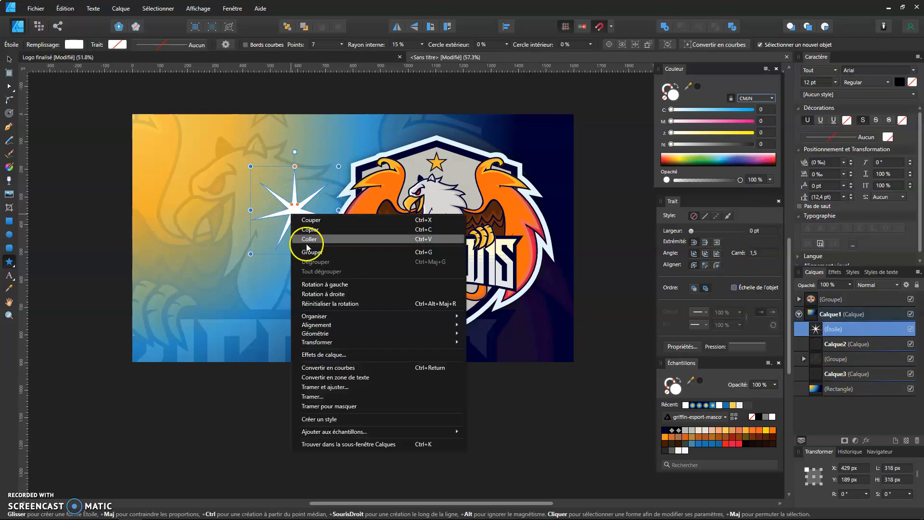
left_click(336, 354)
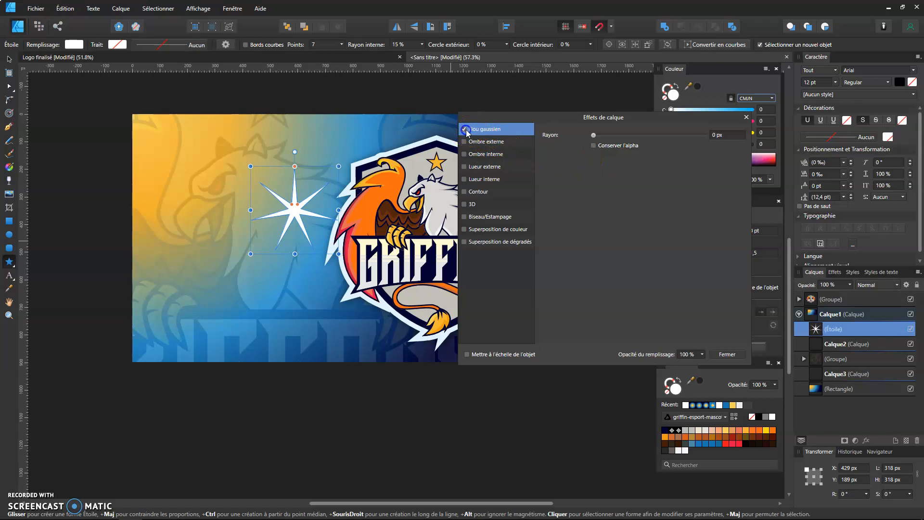
left_click(504, 133)
left_click_drag(593, 137, 641, 155)
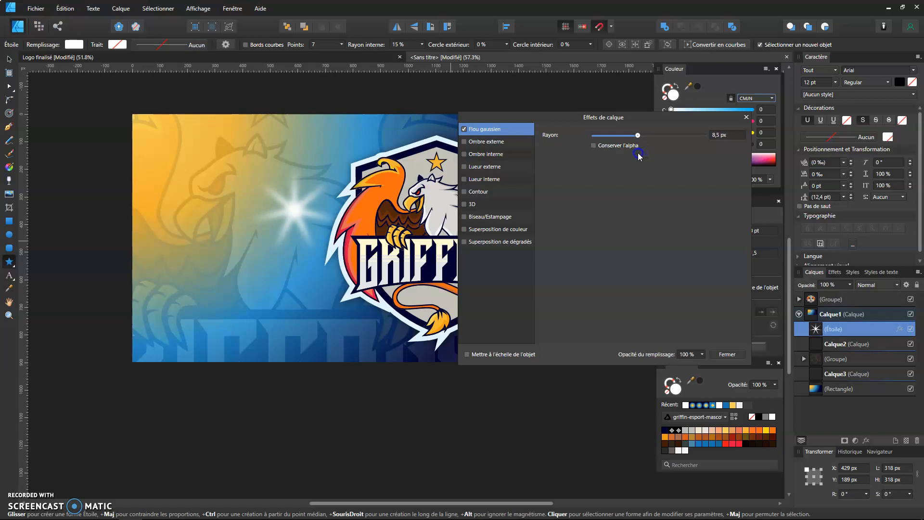
left_click_drag(639, 156, 640, 156)
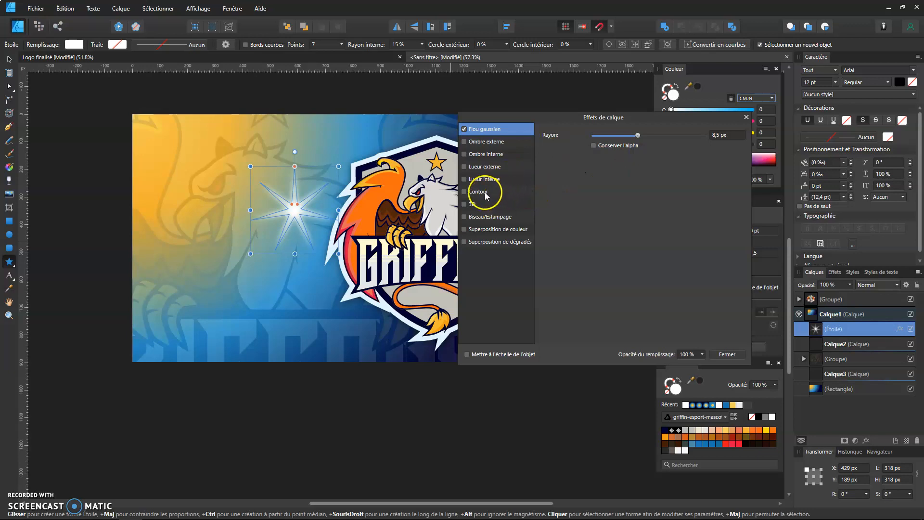
left_click_drag(638, 136, 634, 139)
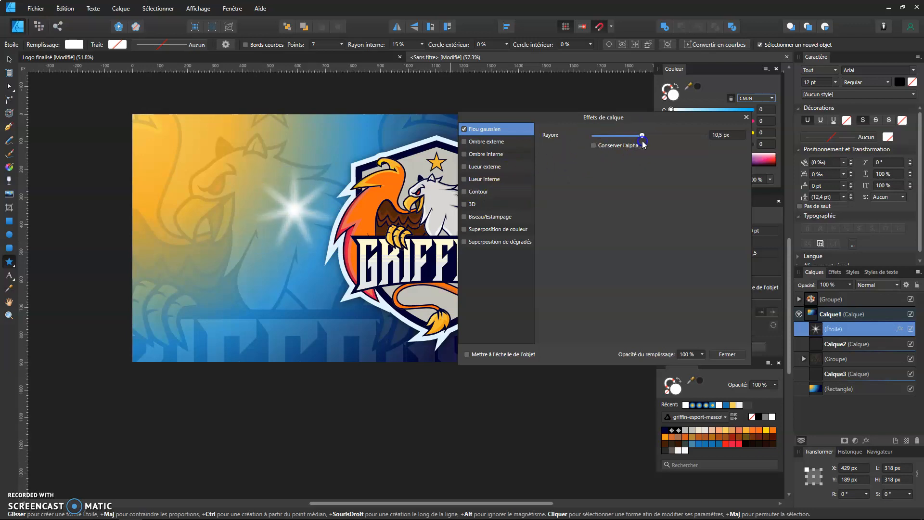
left_click_drag(599, 153, 600, 153)
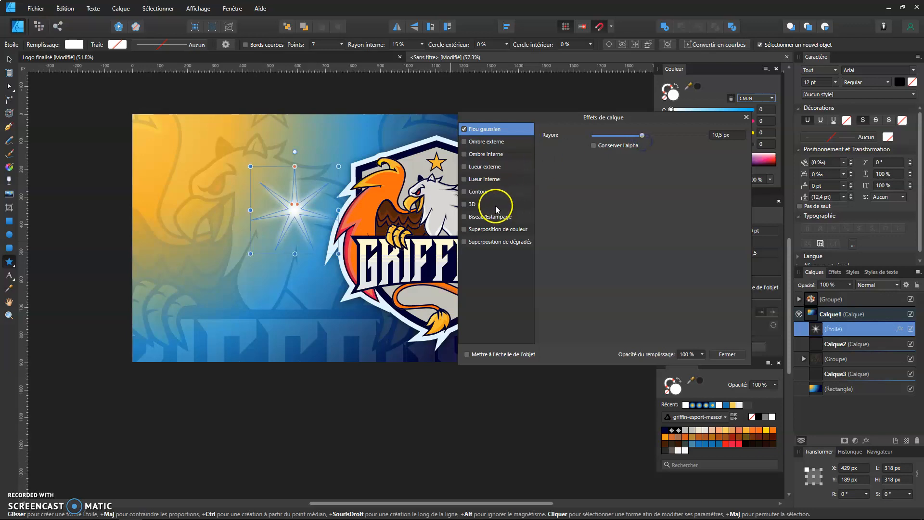
left_click(476, 179)
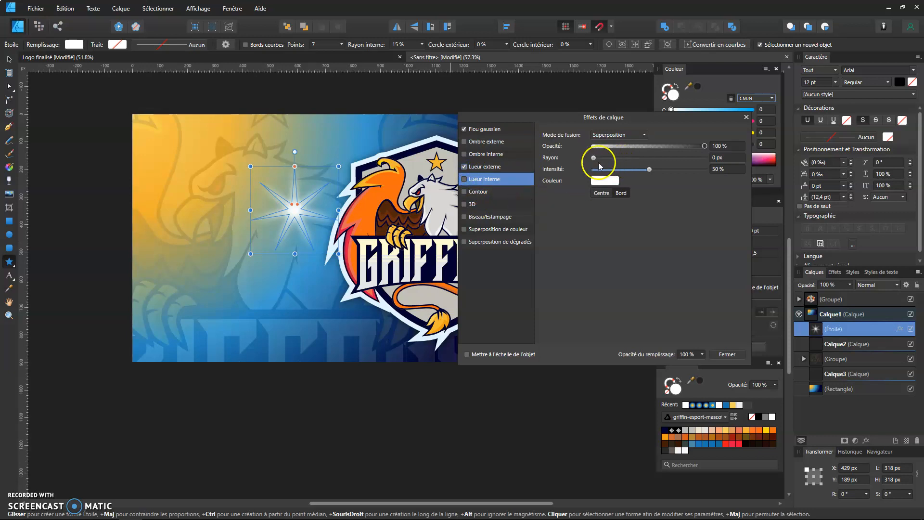
left_click_drag(594, 160, 596, 161)
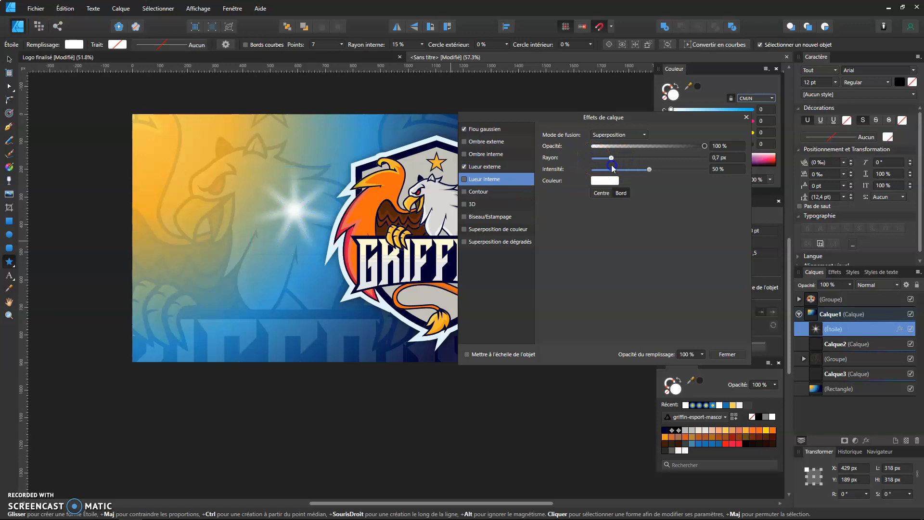
left_click_drag(605, 161, 602, 161)
left_click(491, 179)
- Give the star a white outer glow with a 92.4 px radius and 59 % intensity
left_click(487, 167)
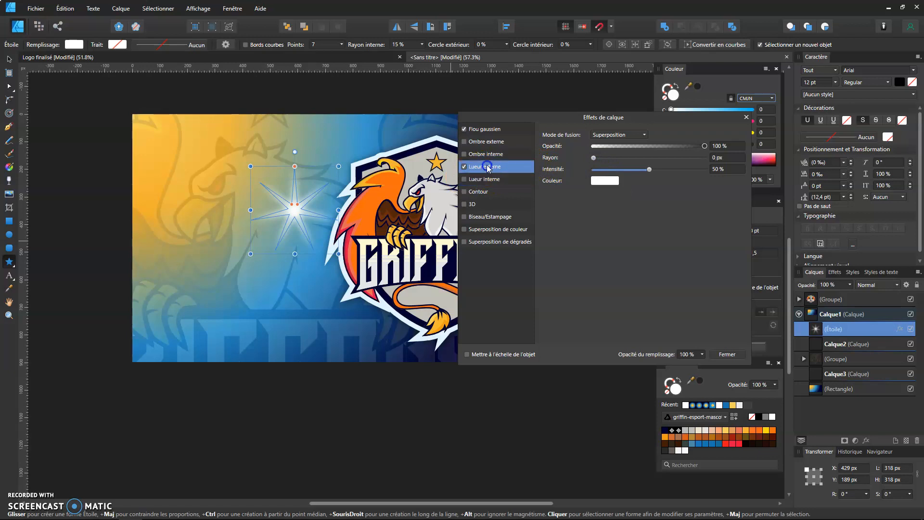
left_click_drag(596, 158, 602, 160)
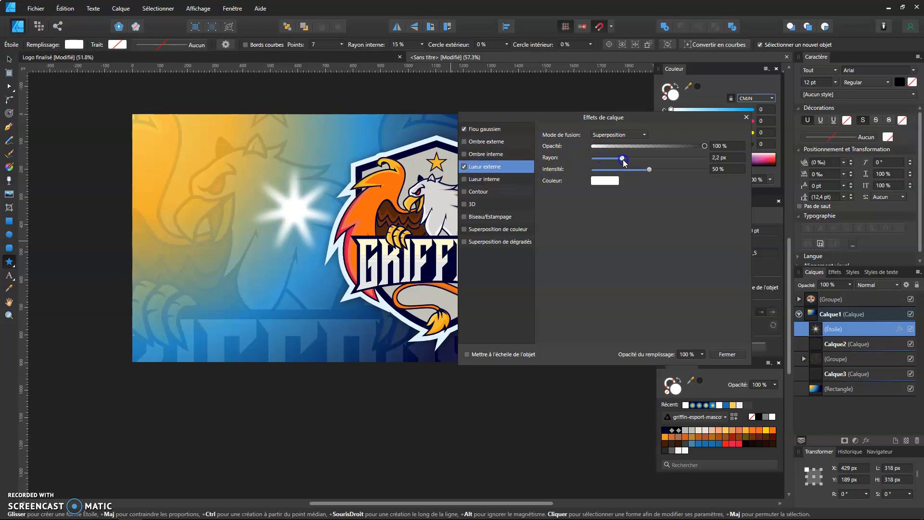
left_click_drag(680, 167, 695, 168)
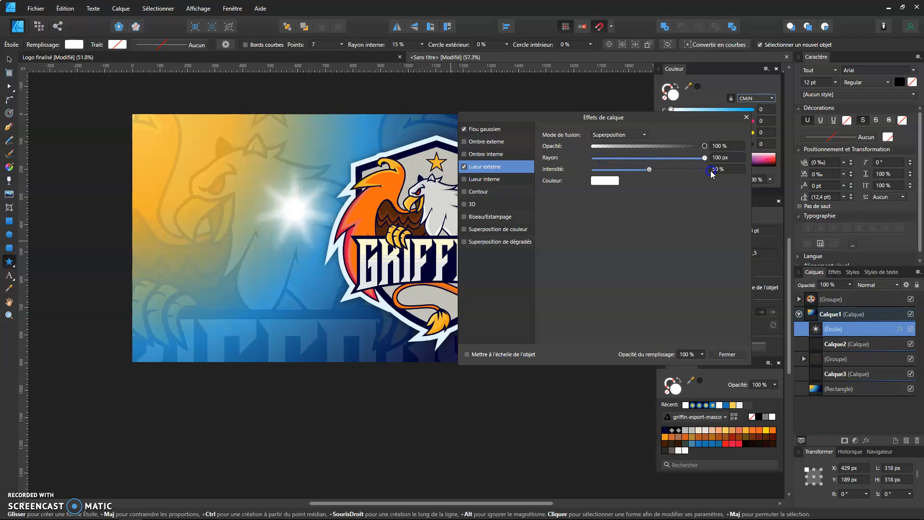
mouse_move(651, 169)
left_mouse_down()
mouse_move(680, 176)
mouse_move(651, 174)
left_mouse_up()
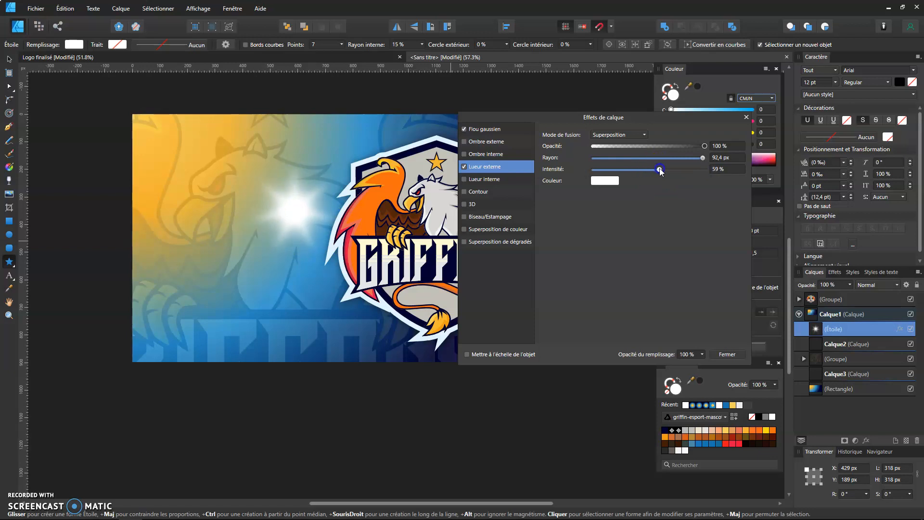
- Bring the star in front of the logo group and place it, scaled down, at the logo's upper-right edge
left_click(9, 59)
left_click(302, 211)
left_click_drag(302, 212, 321, 201)
scroll(365, 166, "up", 2)
left_click_drag(861, 331, 862, 295)
scroll(350, 268, "down", 2)
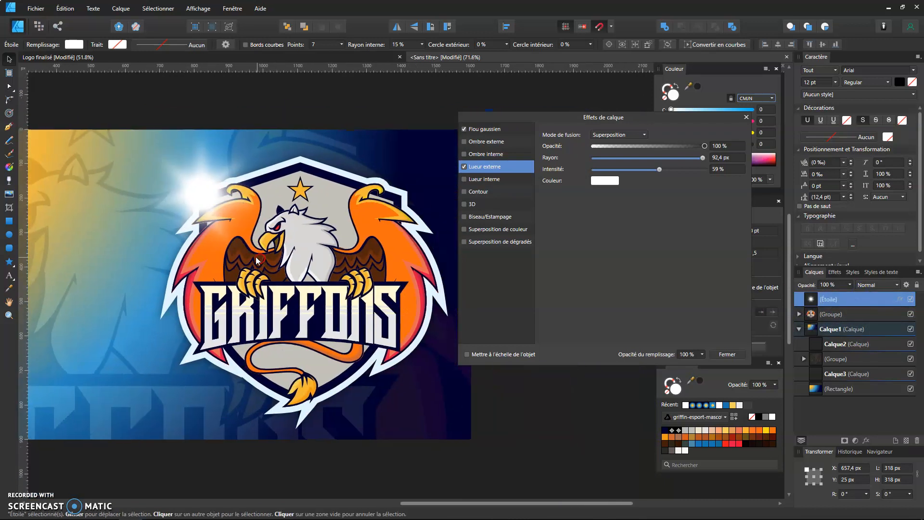
left_click_drag(197, 198, 404, 195)
left_click_drag(356, 133, 390, 165)
- Place a copy of the star at the logo's lower-left edge, scaled down to 152.7 px, and deselect it
left_click_drag(426, 209, 231, 366)
key("ctrl+j")
left_click_drag(265, 324, 240, 348)
left_click_drag(226, 380, 226, 370)
scroll(226, 369, "down", 5)
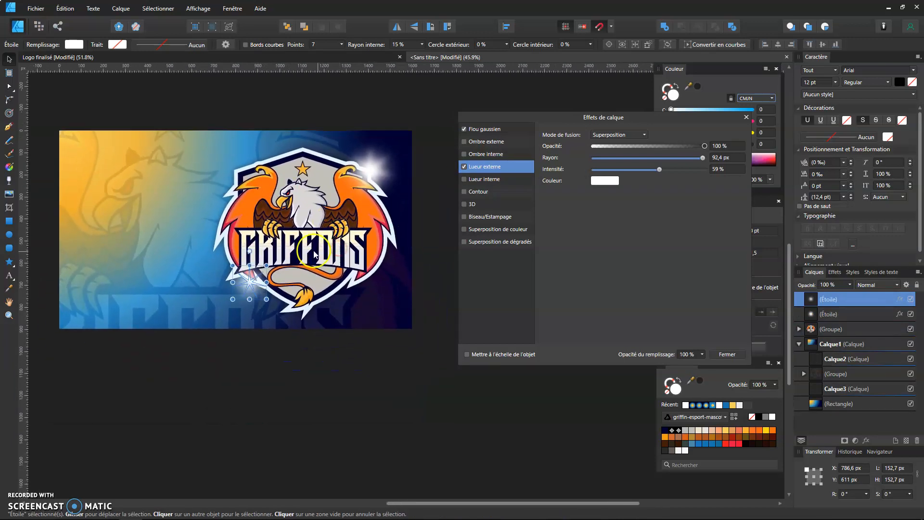
left_click(423, 260)
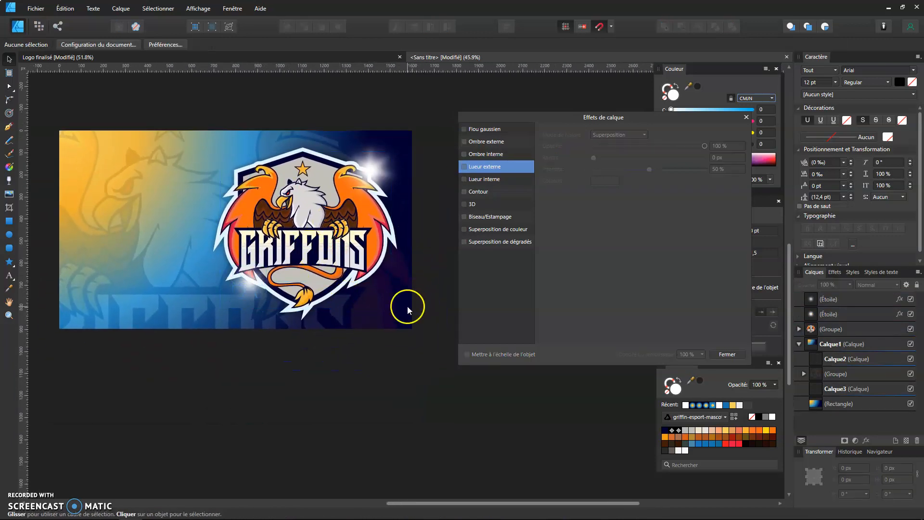
scroll(334, 302, "up", 2)
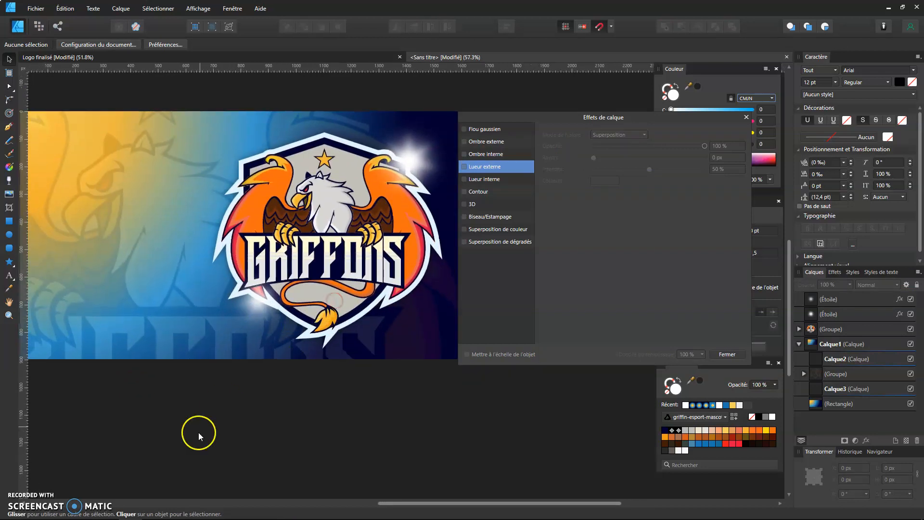
scroll(295, 400, "up", 2)
scroll(295, 351, "down", 2)
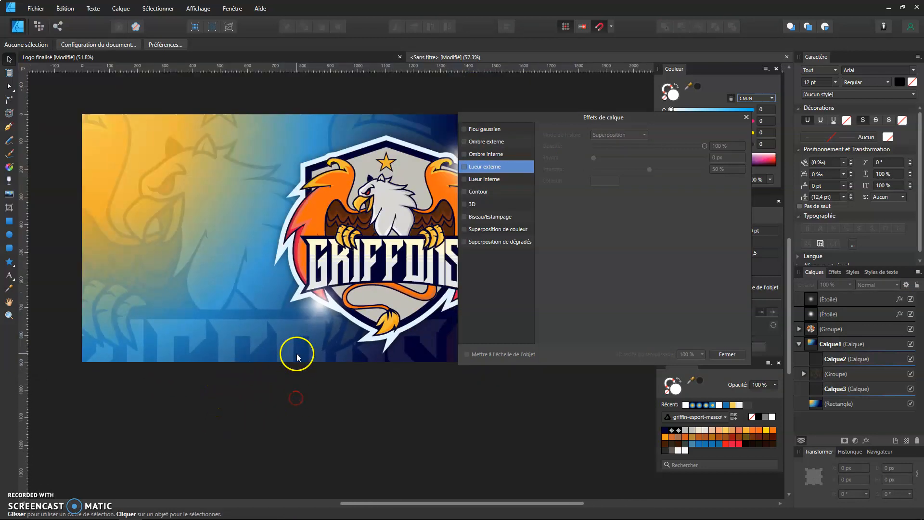